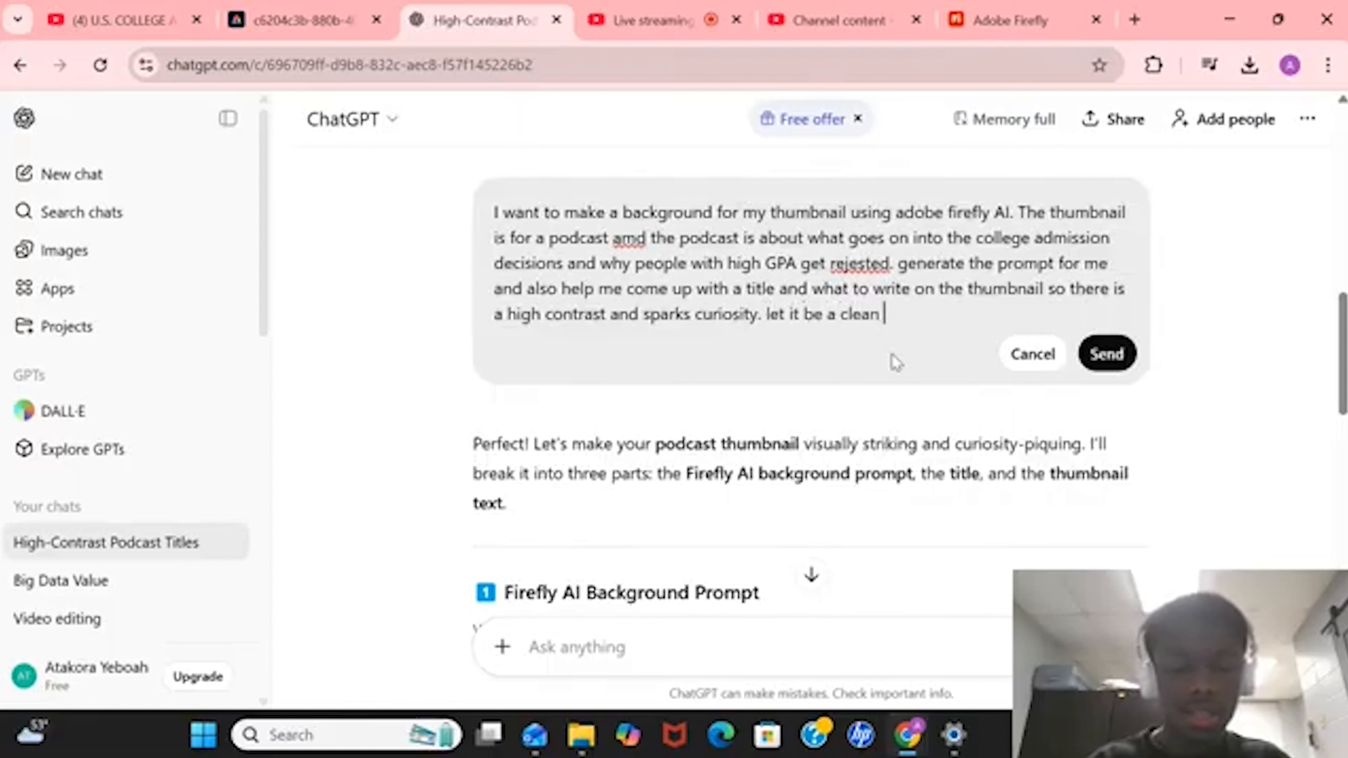
- Finish the prompt's closing sentence: "let it be a clean background so that i can add the images of the speakers and the texts myself."
{"action": "type", "text": "ground so th"}
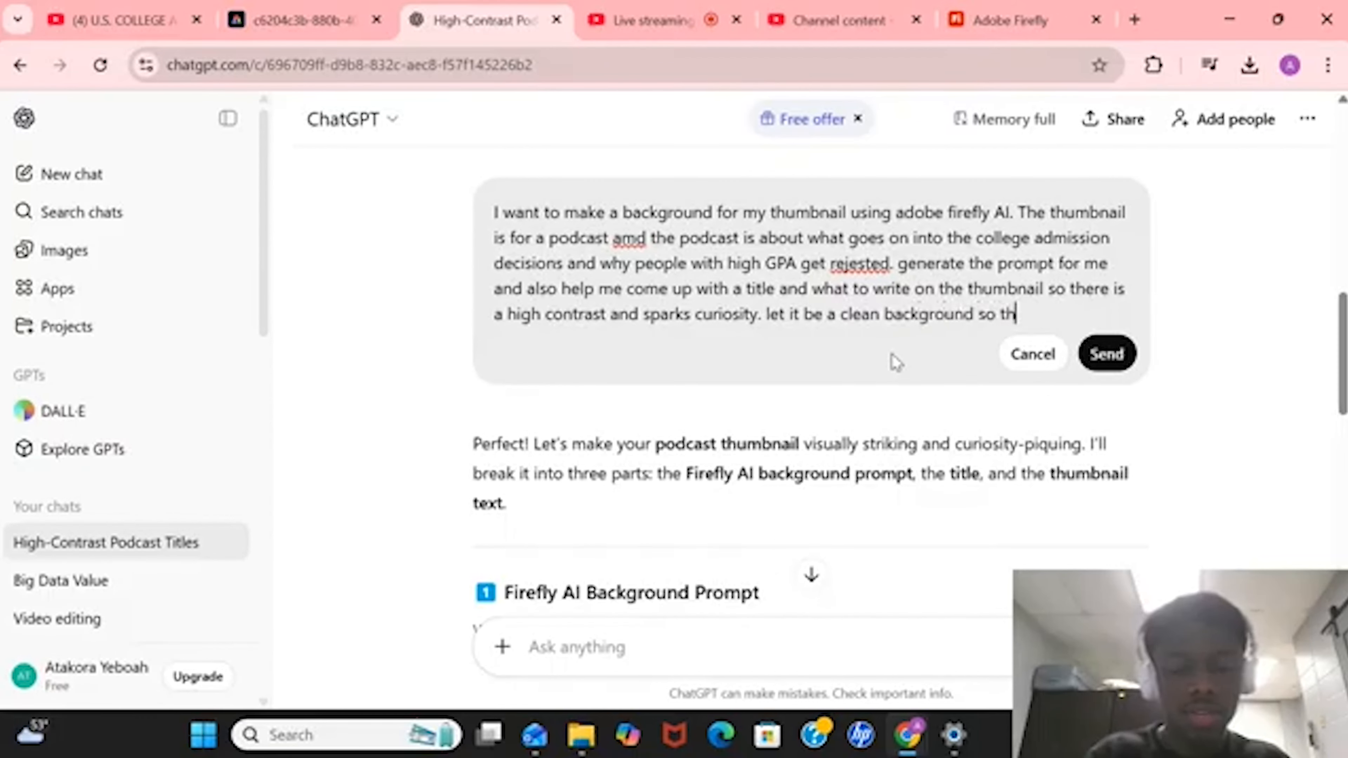
{"action": "type", "text": "at i can add "}
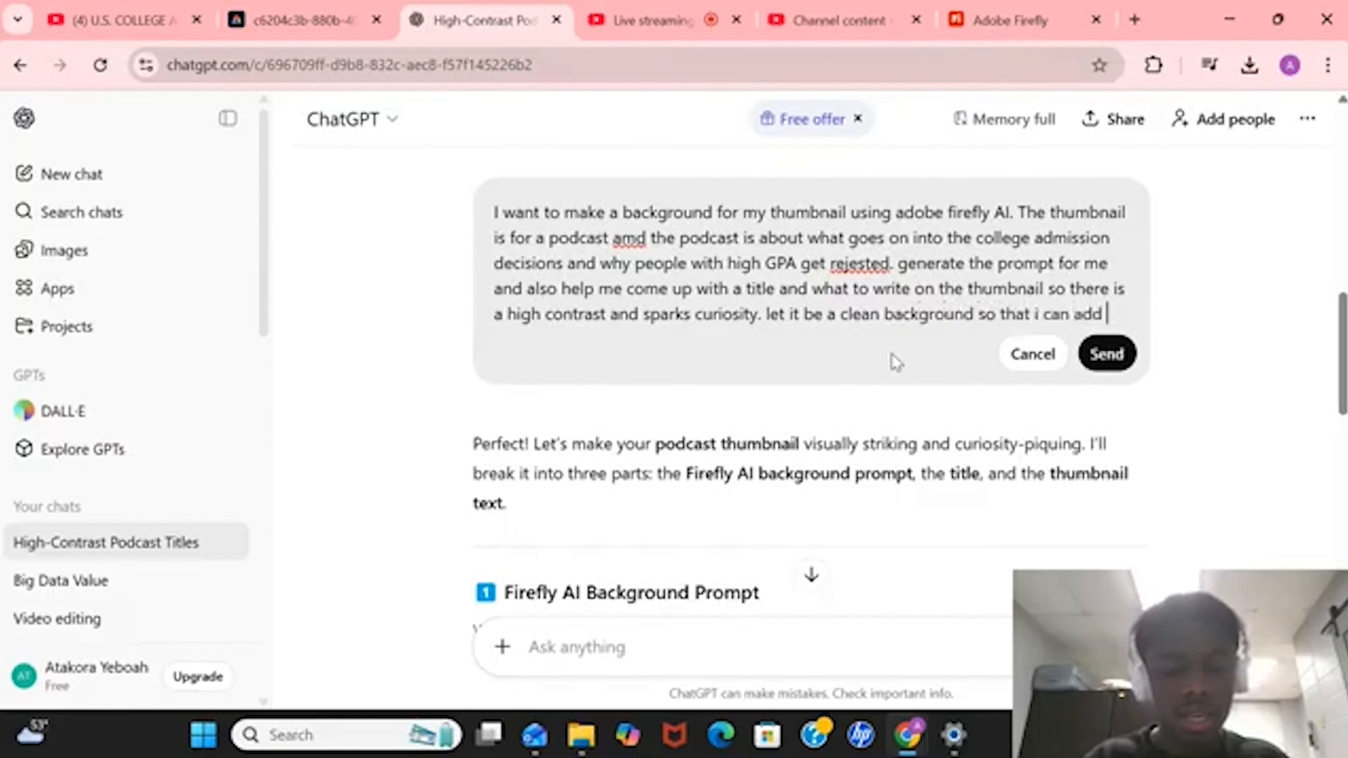
{"action": "type", "text": "the images o"}
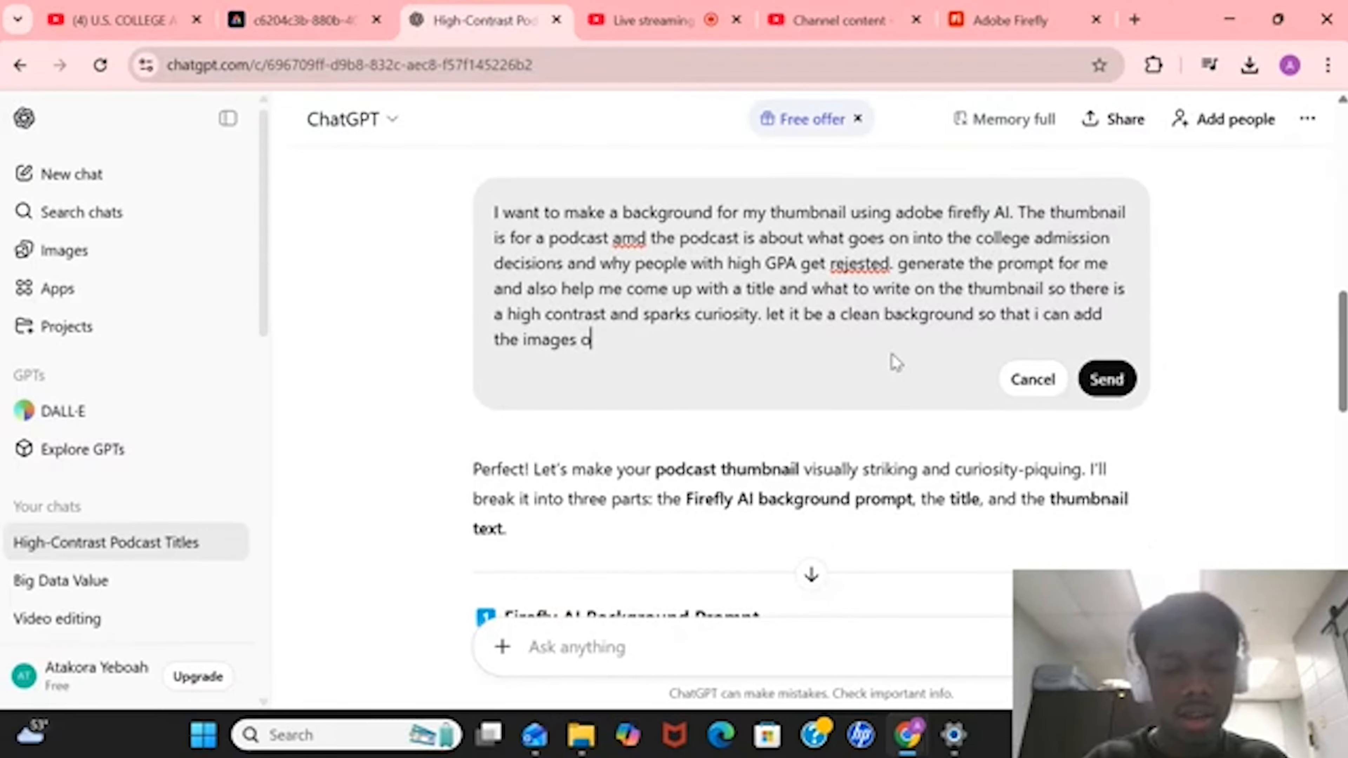
{"action": "type", "text": "f the speakers and the texts myse"}
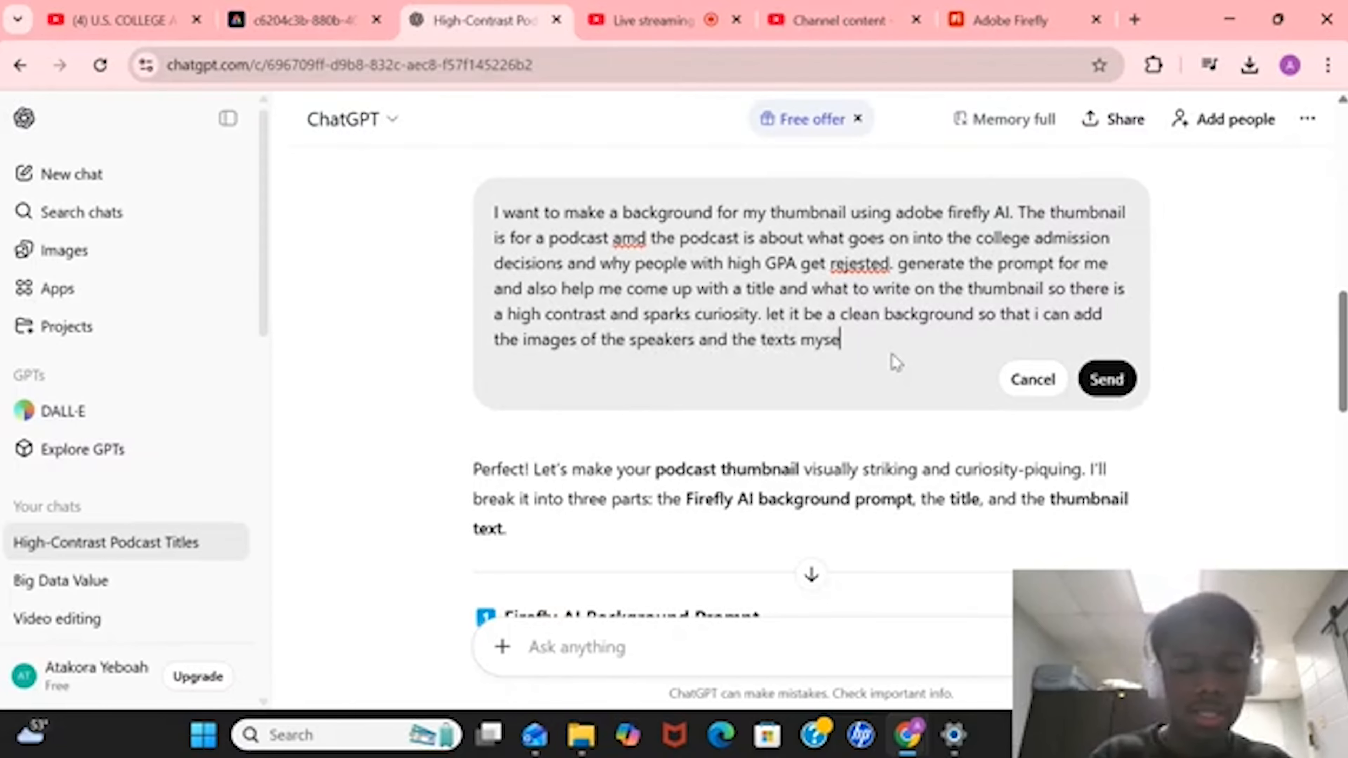
{"action": "type", "text": "lf."}
- Correct the misspelled word "amd" to "and" in the edited prompt and resend the message
{"action": "double_click", "coordinate": [712, 216]}
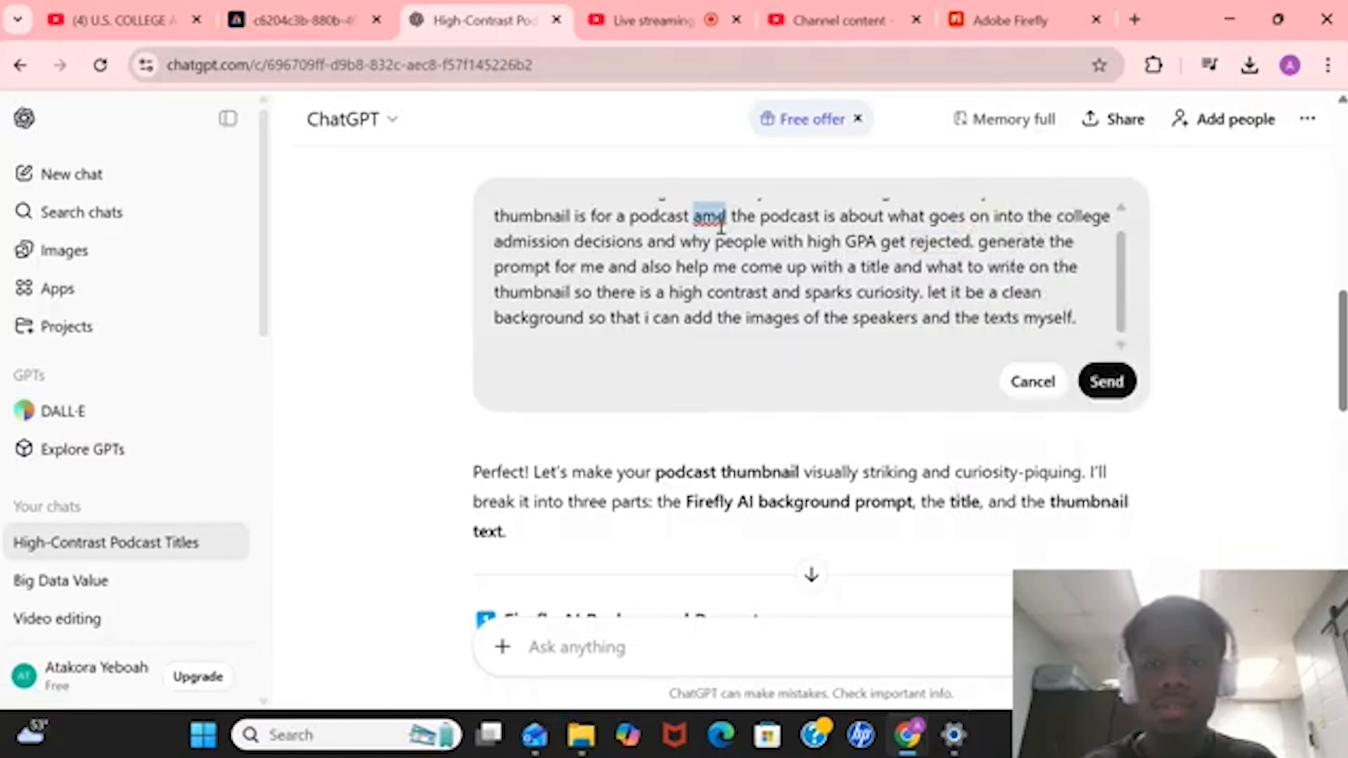
{"action": "type", "text": "and"}
{"action": "left_click", "coordinate": [1107, 381]}
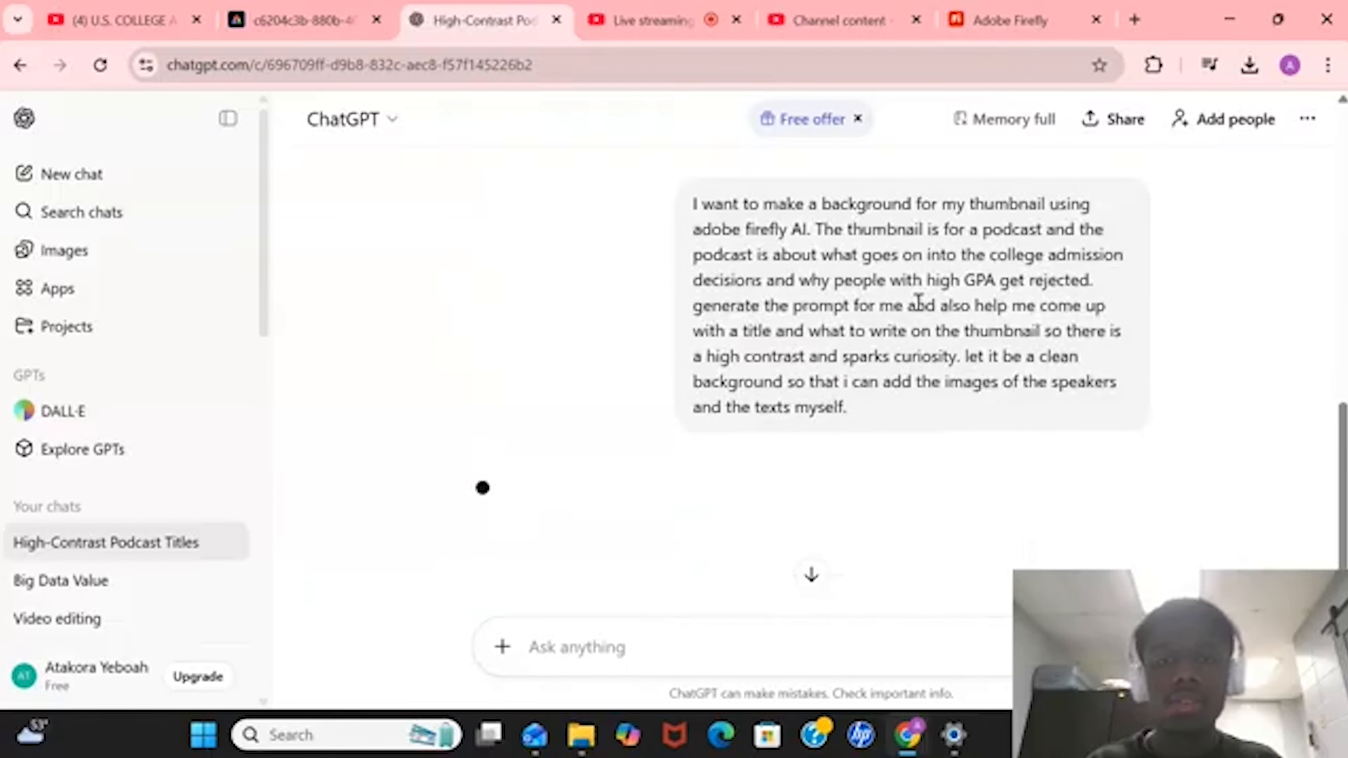
- Place the Adobe Firefly page next to the chat and copy the Firefly background prompt text from ChatGPT's new reply
{"action": "left_click_drag", "start_coordinate": [1018, 7], "coordinate": [685, 10]}
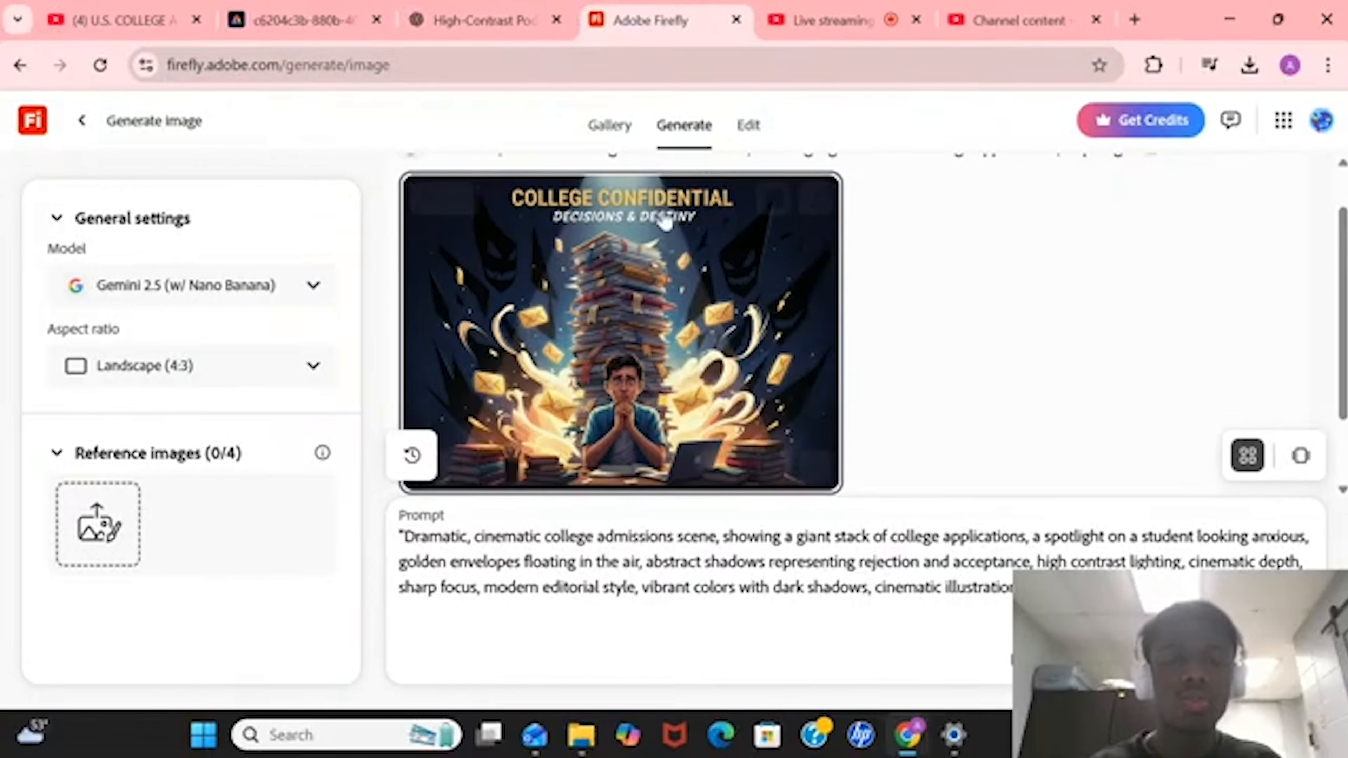
{"action": "left_click", "coordinate": [517, 16]}
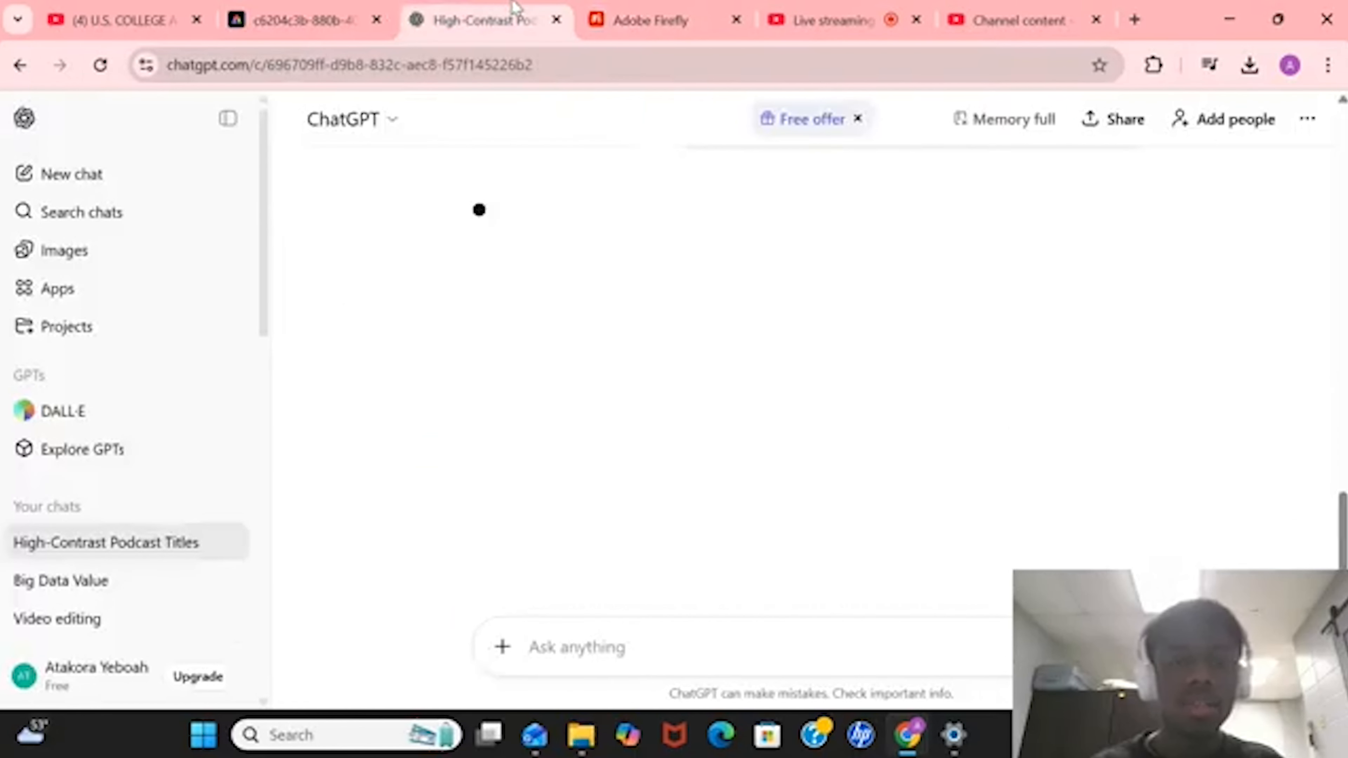
{"action": "scroll", "coordinate": [713, 385], "scroll_direction": "down", "scroll_amount": 2}
{"action": "scroll", "coordinate": [713, 384], "scroll_direction": "down", "scroll_amount": 1}
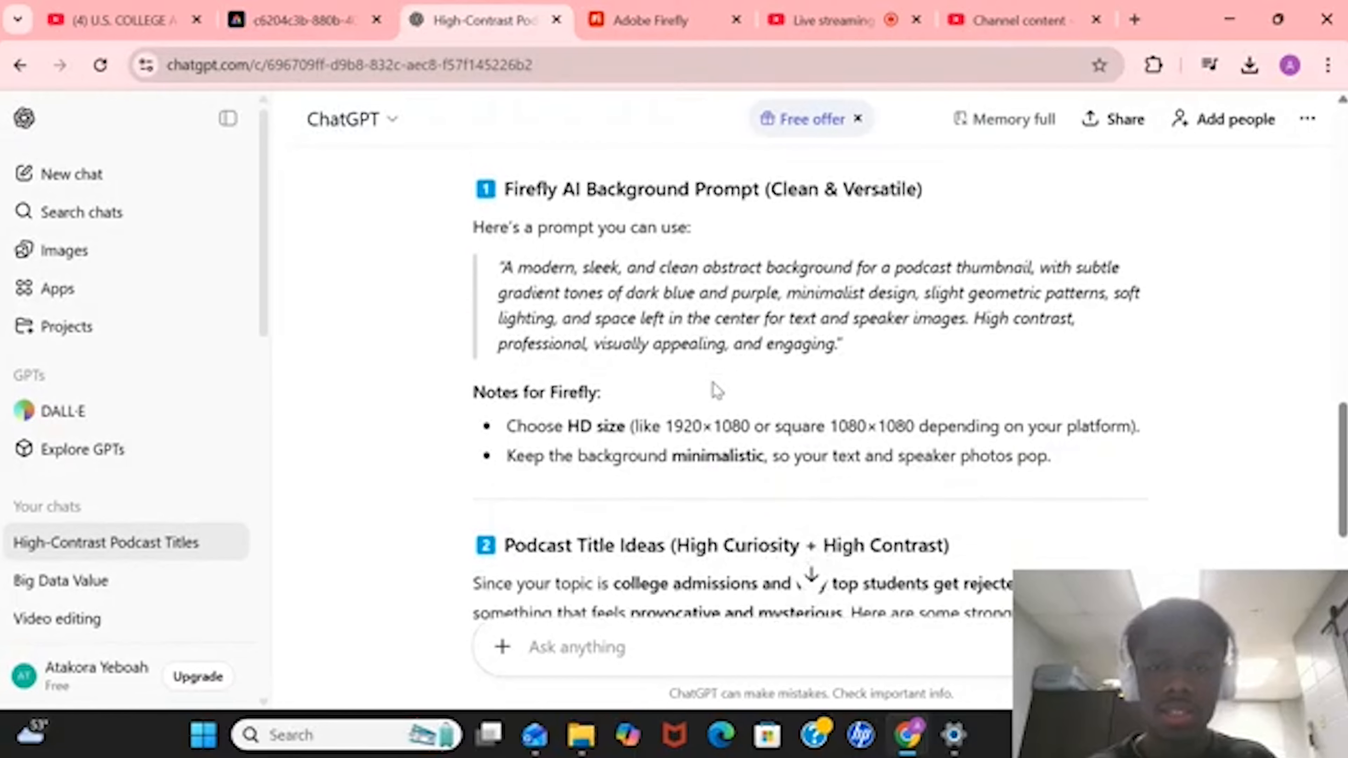
{"action": "scroll", "coordinate": [713, 389], "scroll_direction": "down", "scroll_amount": 1}
{"action": "left_click_drag", "start_coordinate": [502, 237], "coordinate": [835, 336]}
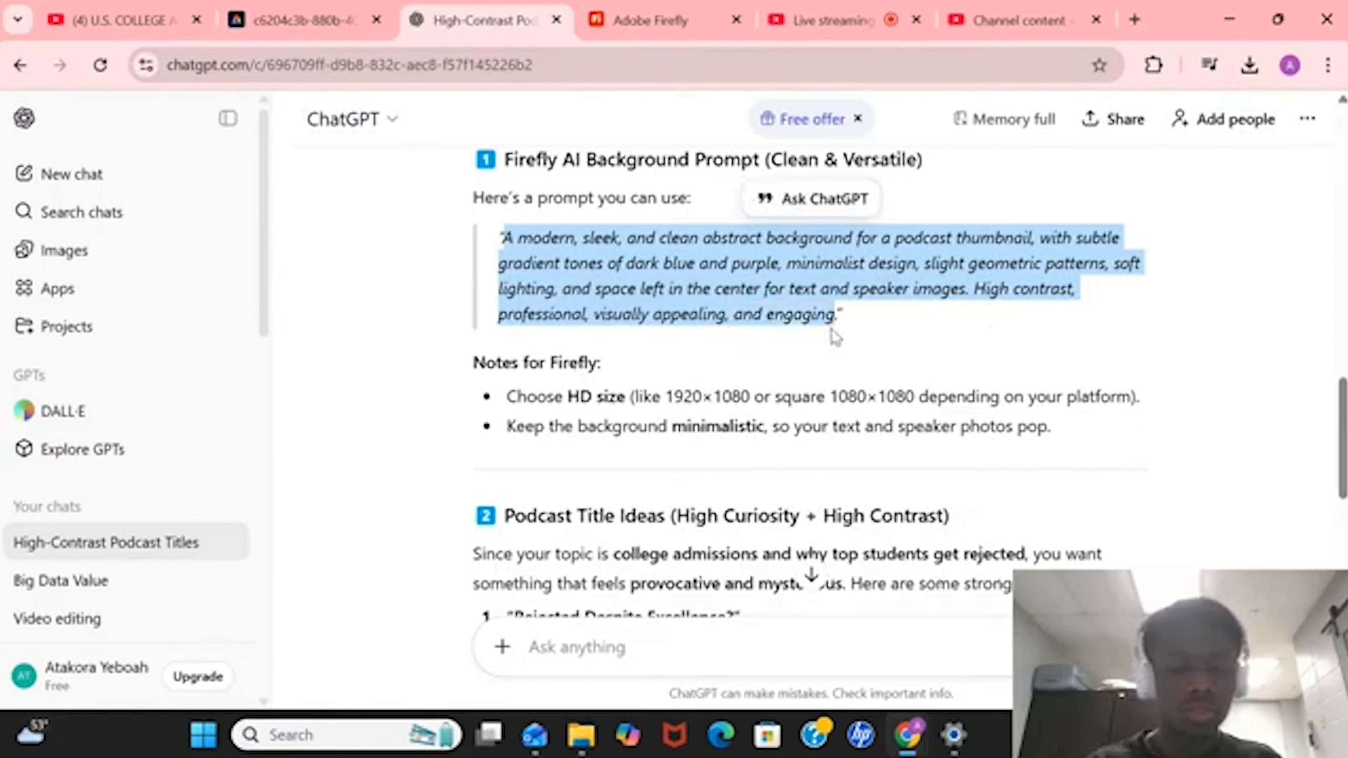
- Switch to Adobe Firefly, replace the existing image prompt with the copied abstract background prompt, and generate the image
{"action": "left_click", "coordinate": [700, 8]}
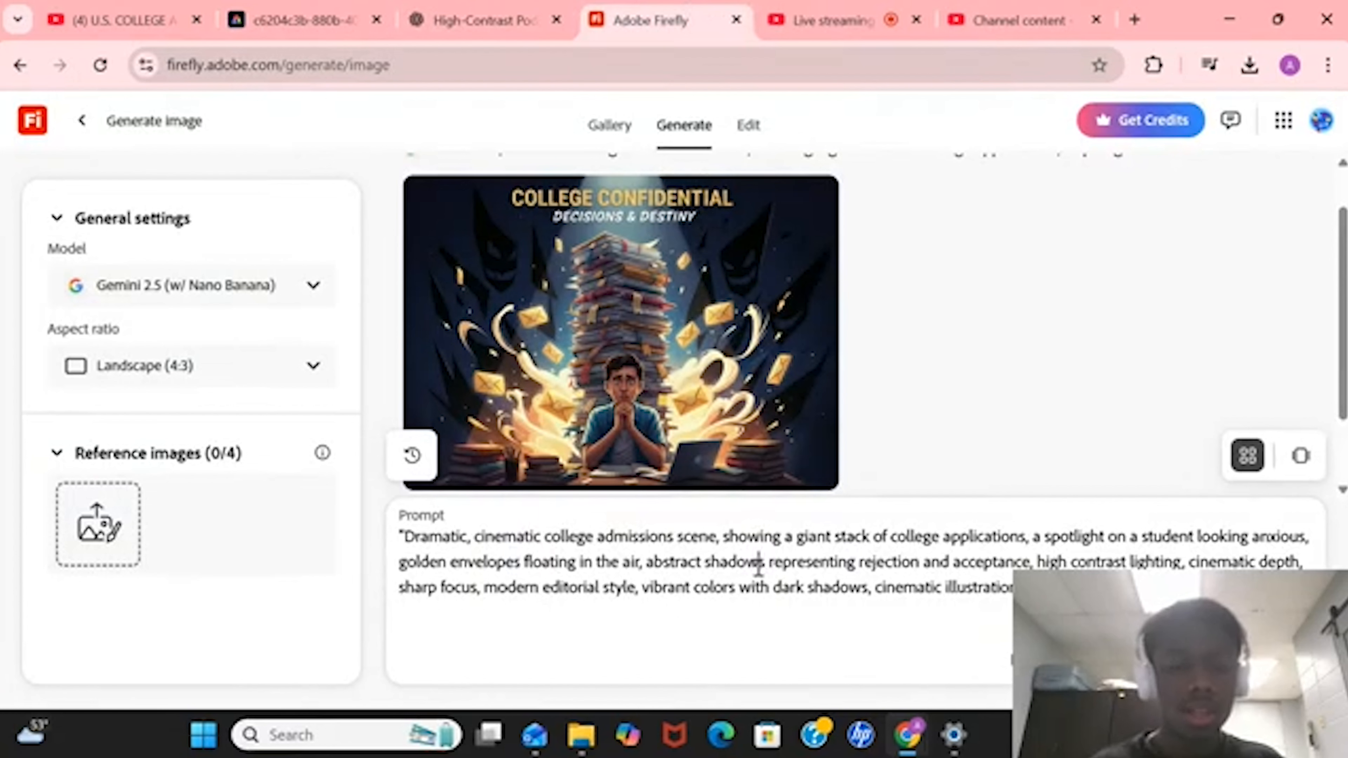
{"action": "key", "text": "ctrl+a"}
{"action": "key", "text": "ctrl+v"}
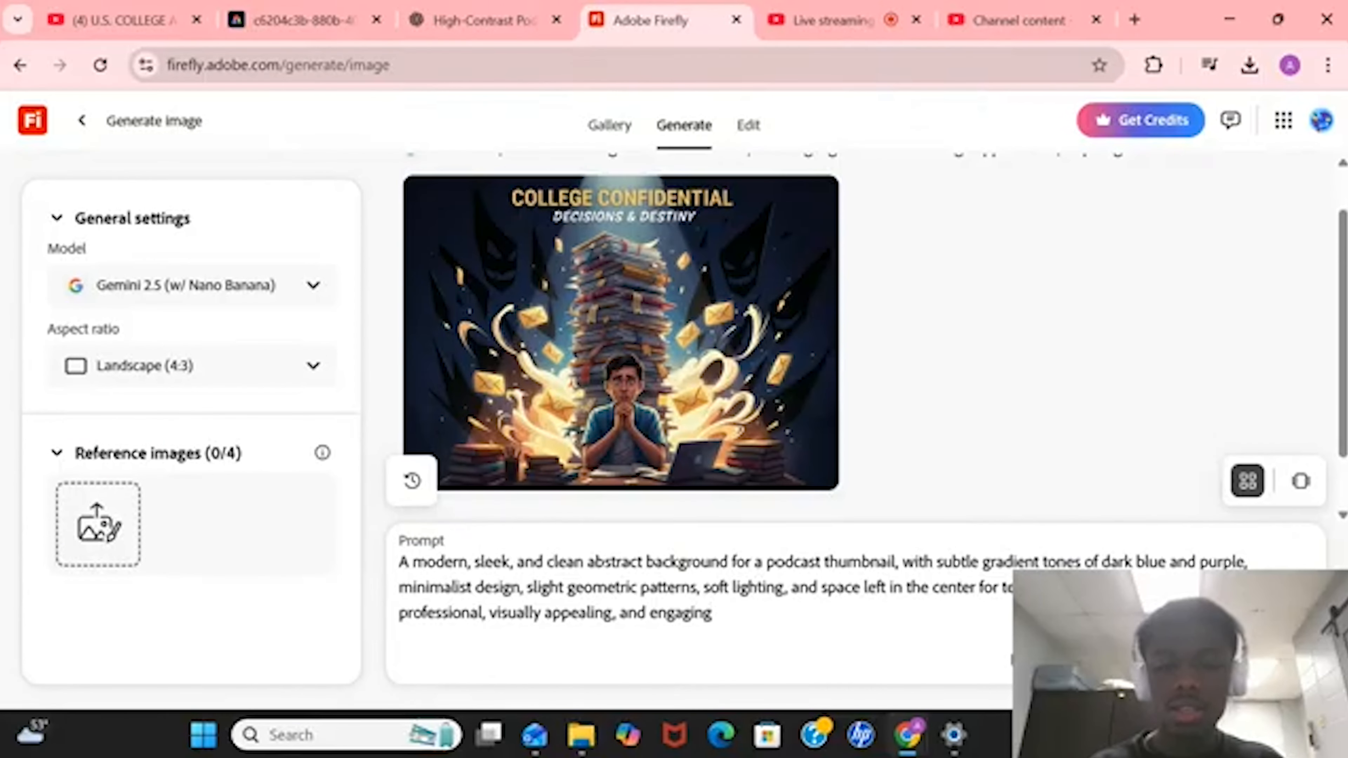
{"action": "key", "text": "Return"}
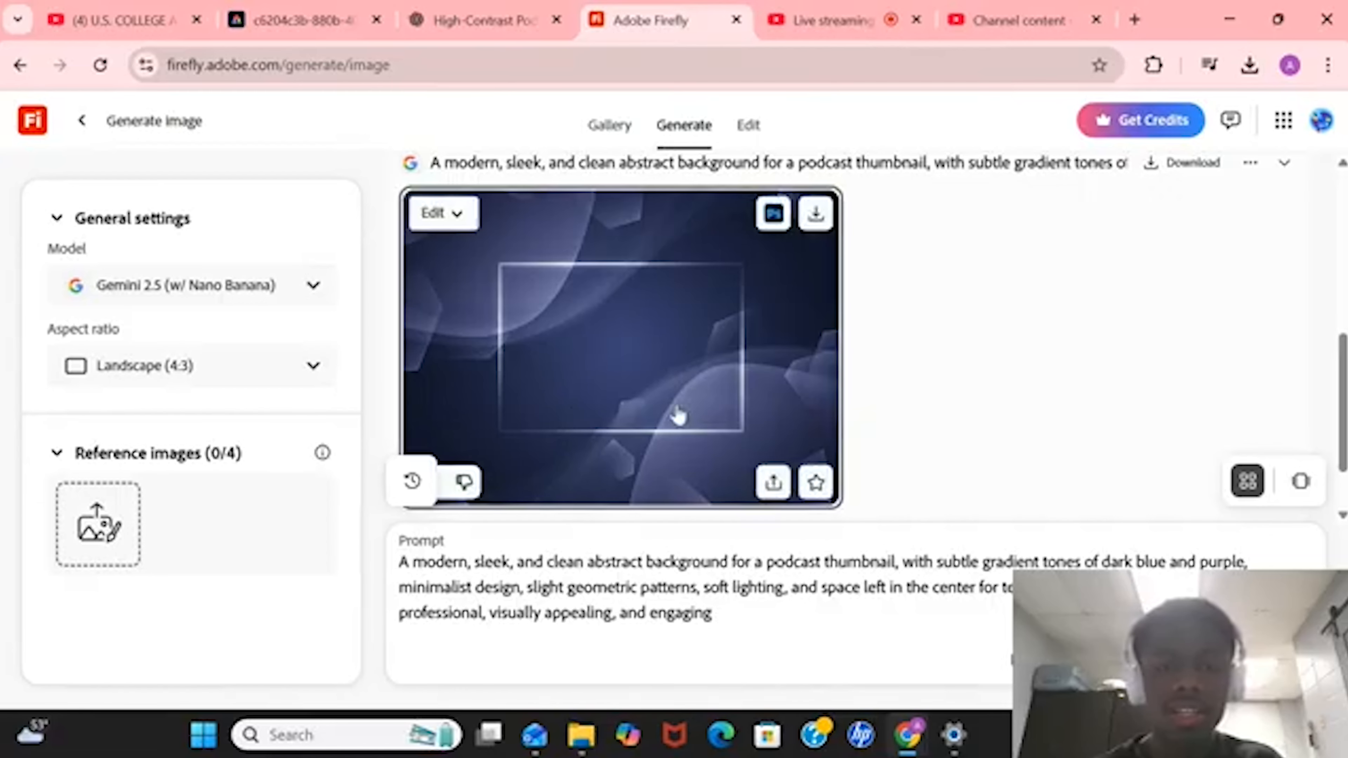
- Edit the generated abstract background with the instruction "Remove the square from the image"
{"action": "scroll", "coordinate": [678, 417], "scroll_direction": "down", "scroll_amount": 1}
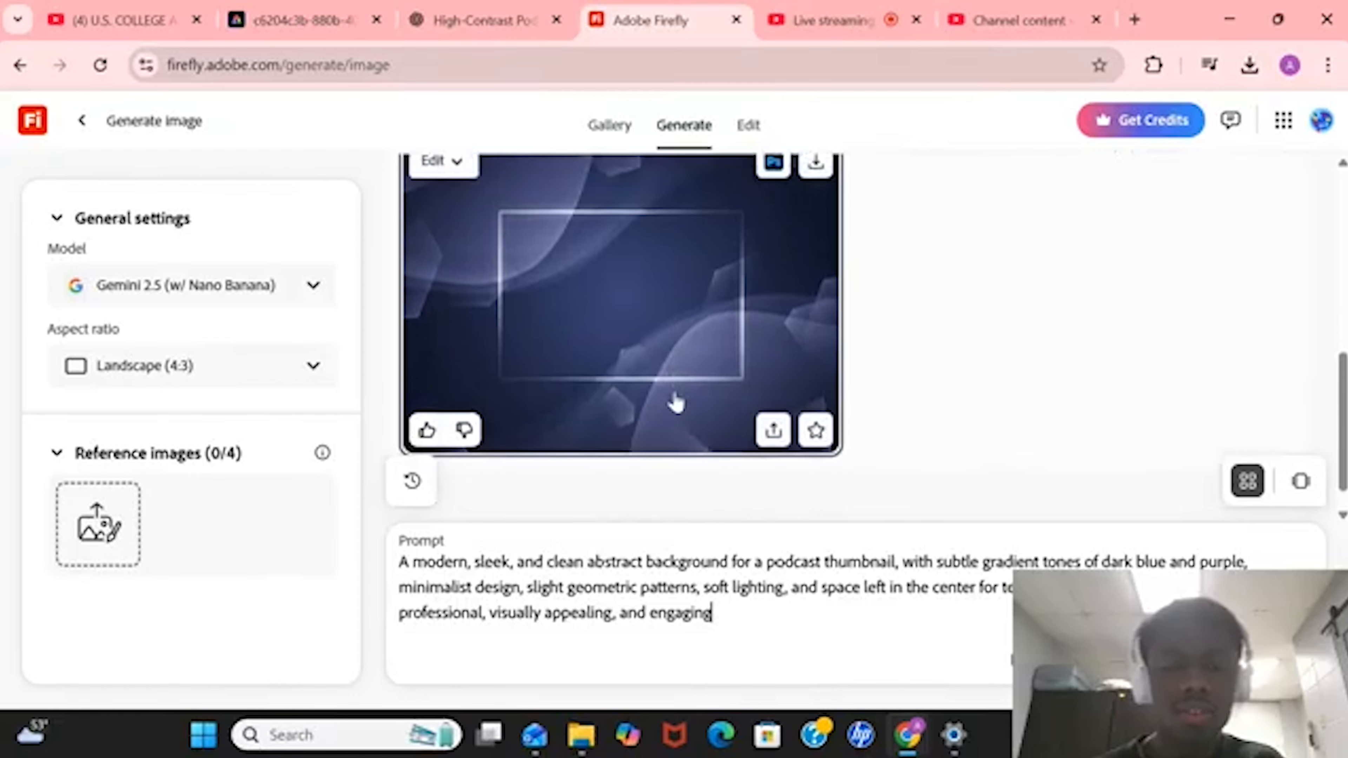
{"action": "scroll", "coordinate": [676, 404], "scroll_direction": "down", "scroll_amount": 1}
{"action": "scroll", "coordinate": [677, 404], "scroll_direction": "up", "scroll_amount": 3}
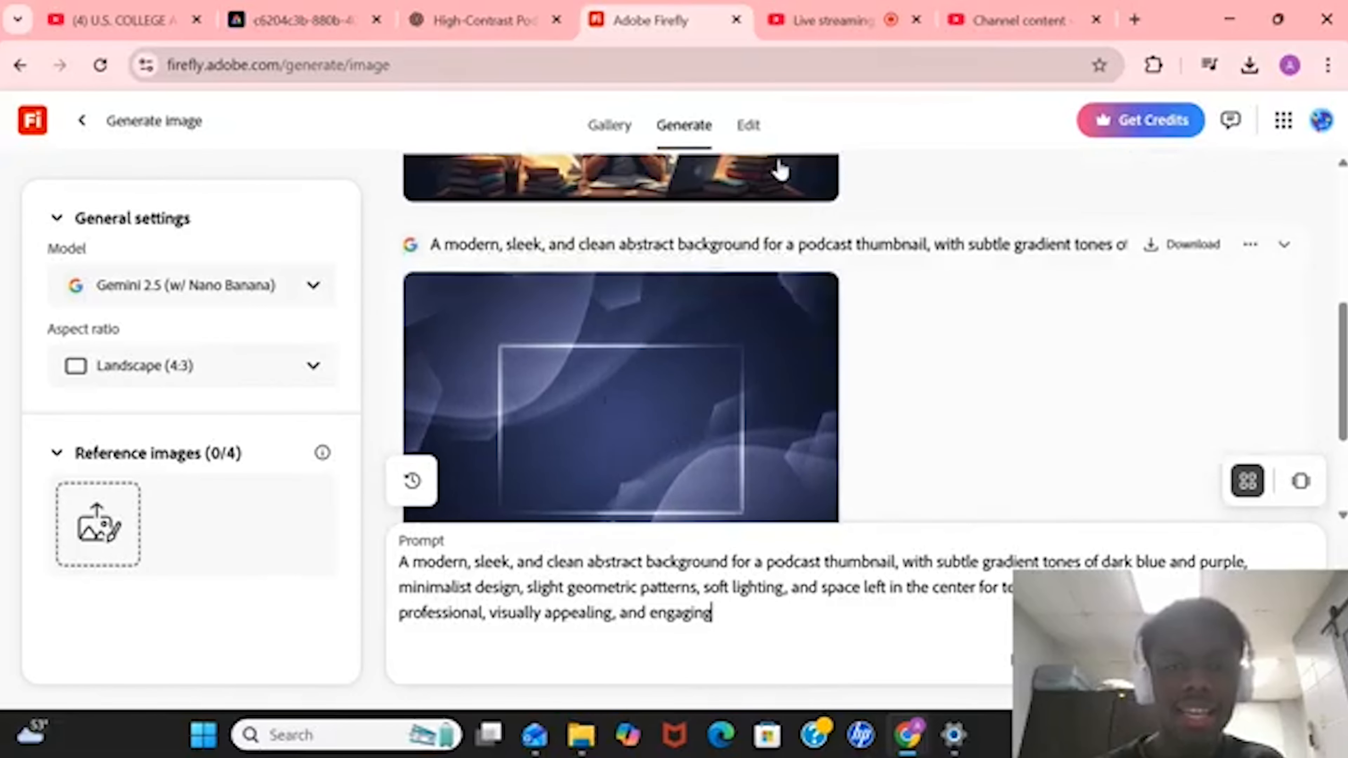
{"action": "left_click", "coordinate": [749, 128]}
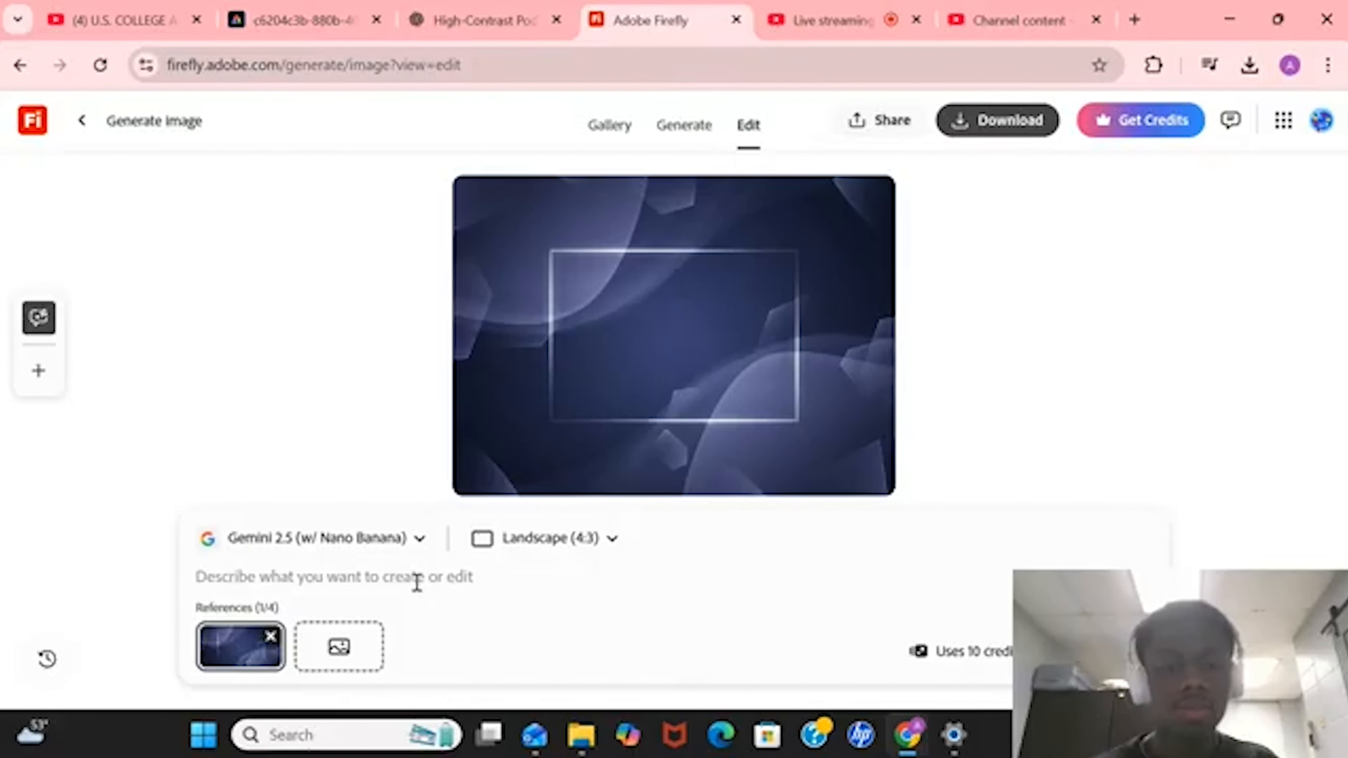
{"action": "type", "text": "R"}
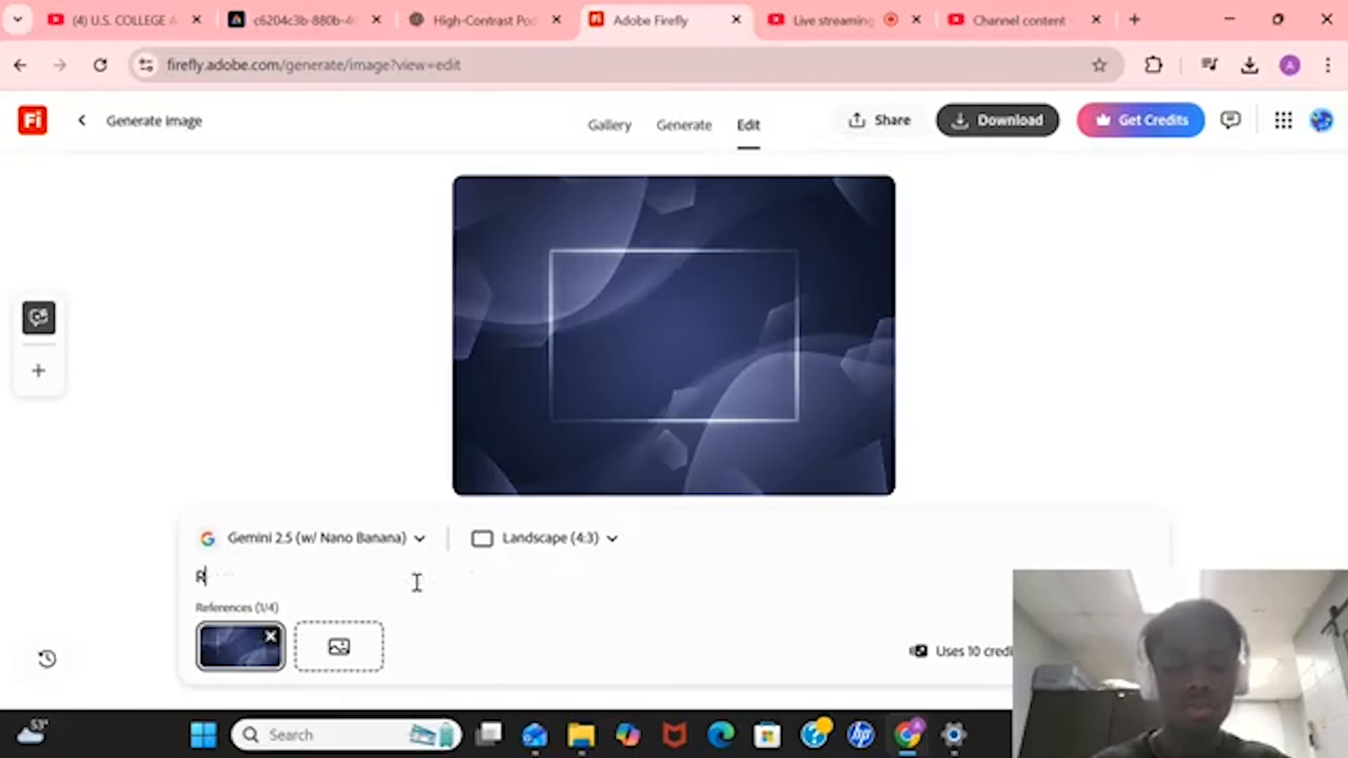
{"action": "type", "text": "emove the squ"}
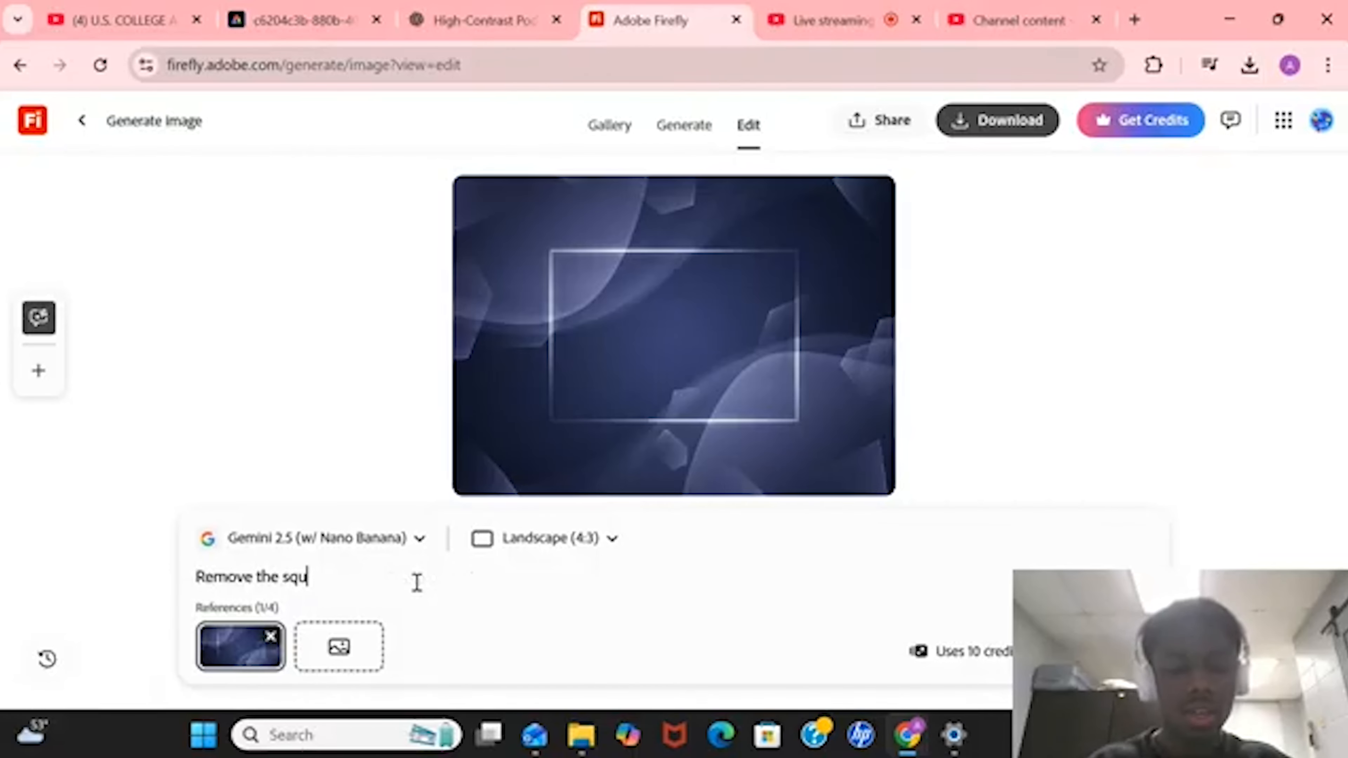
{"action": "type", "text": "are from the image"}
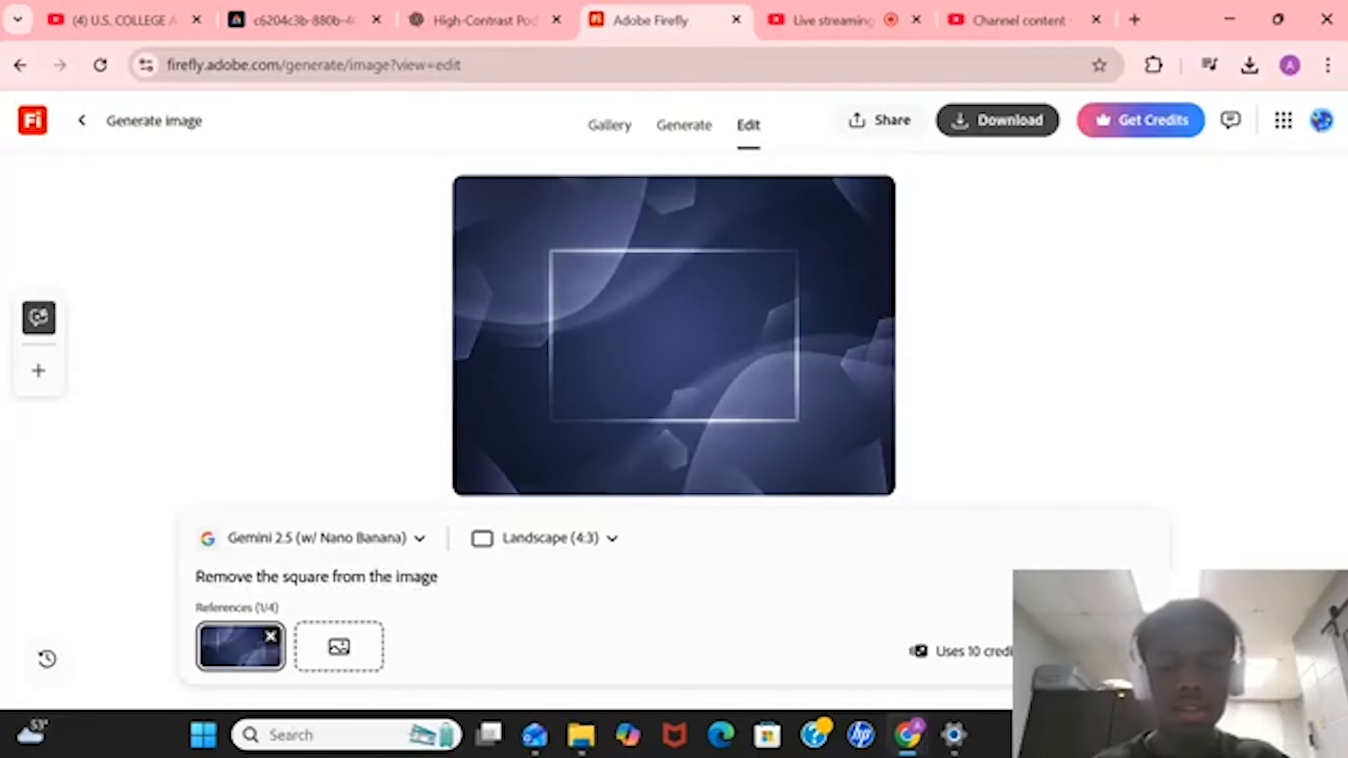
{"action": "key", "text": "Return"}
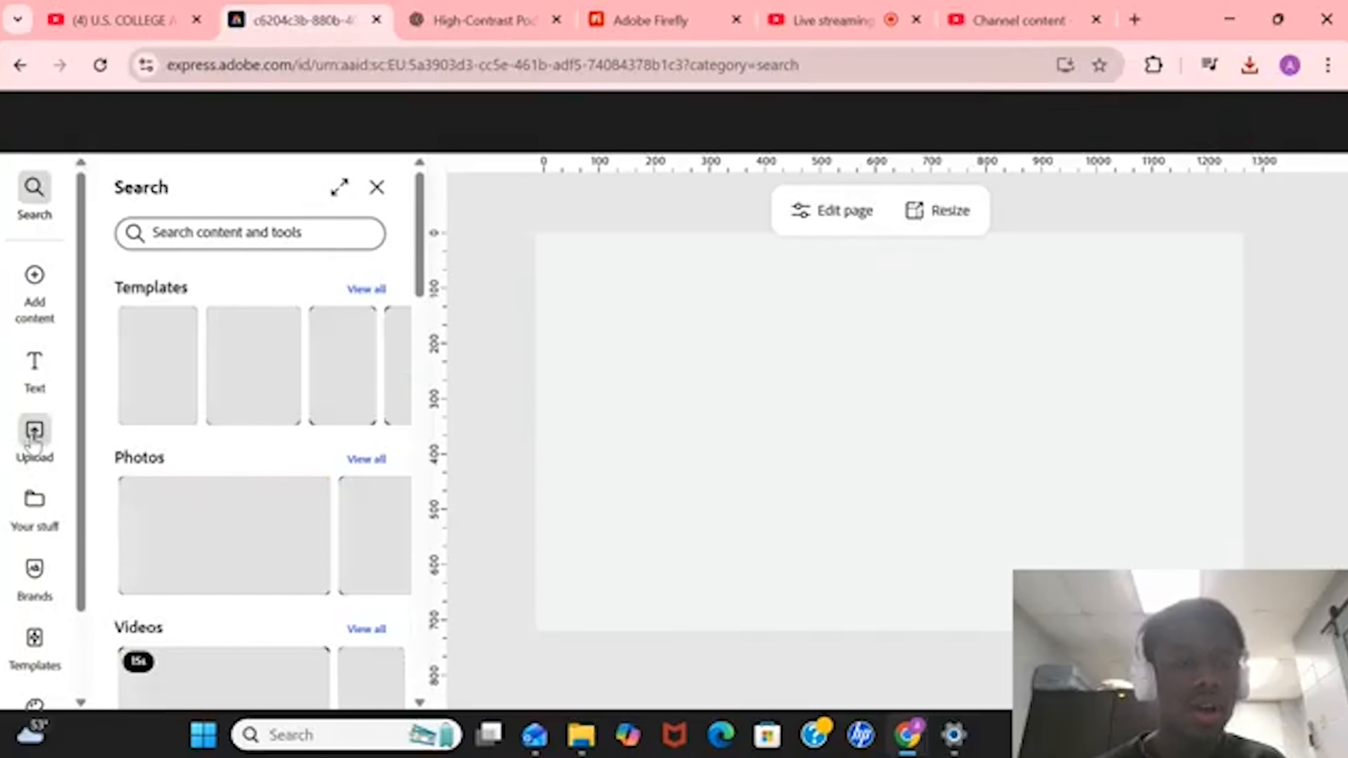
- Add the "Firefly_Gemini Flash_Remove the square" image from Downloads to the Adobe Express canvas and enlarge it to cover the whole page
{"action": "left_click", "coordinate": [33, 433]}
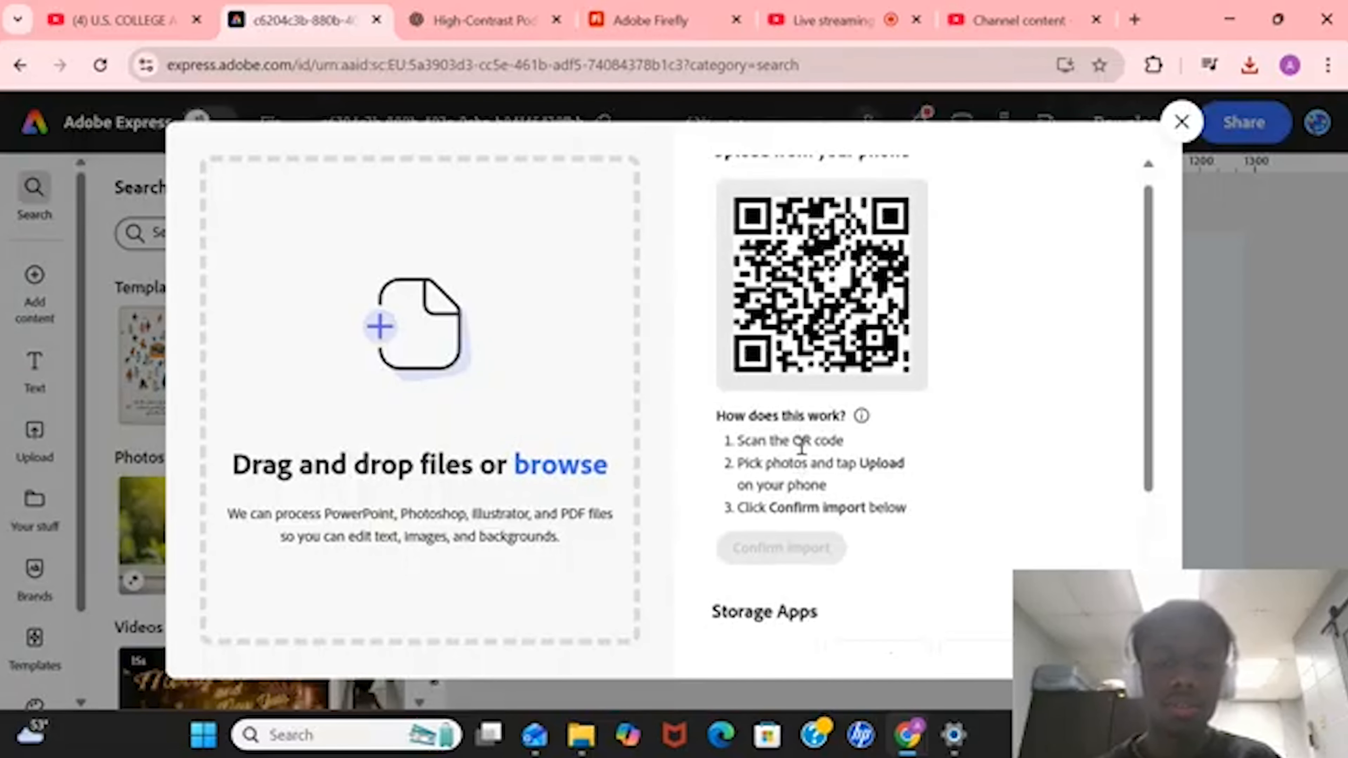
{"action": "scroll", "coordinate": [860, 456], "scroll_direction": "down", "scroll_amount": 5}
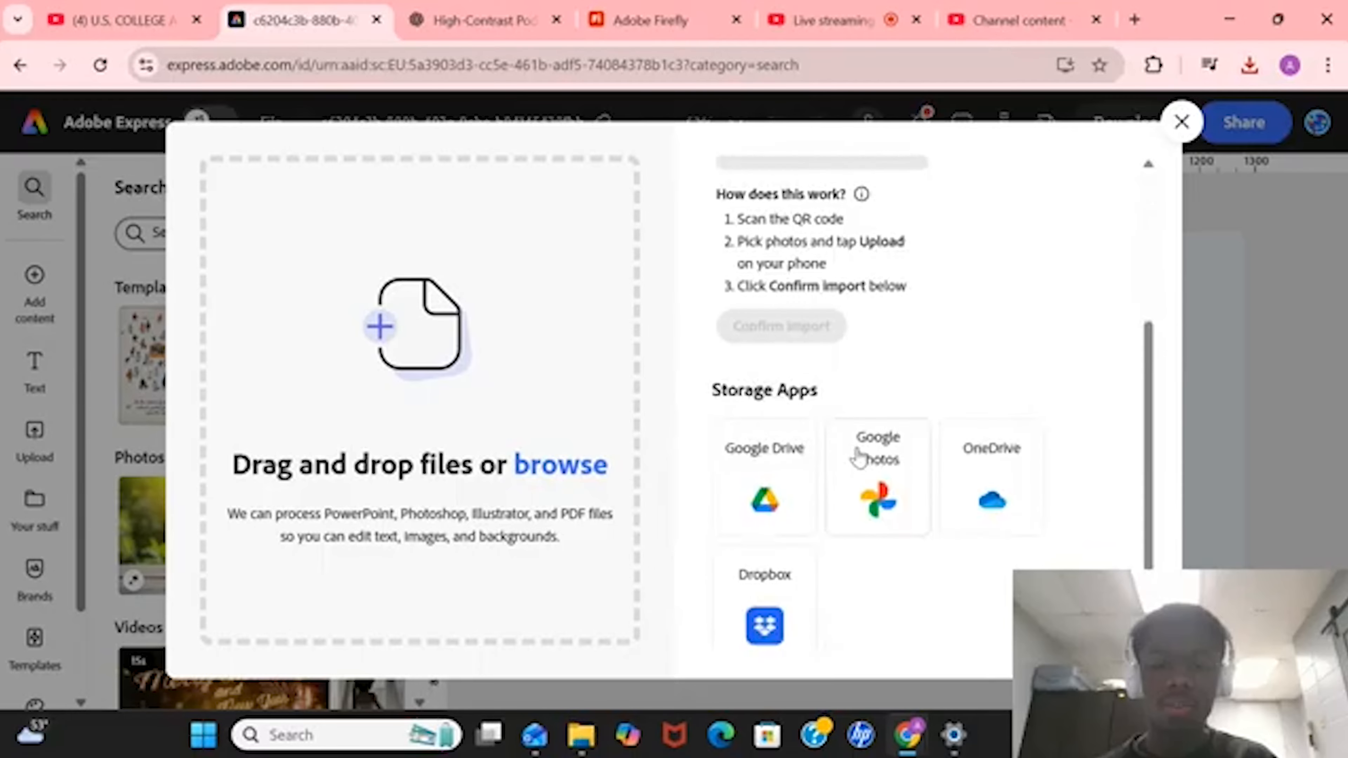
{"action": "scroll", "coordinate": [859, 457], "scroll_direction": "up", "scroll_amount": 1}
{"action": "left_click", "coordinate": [552, 471]}
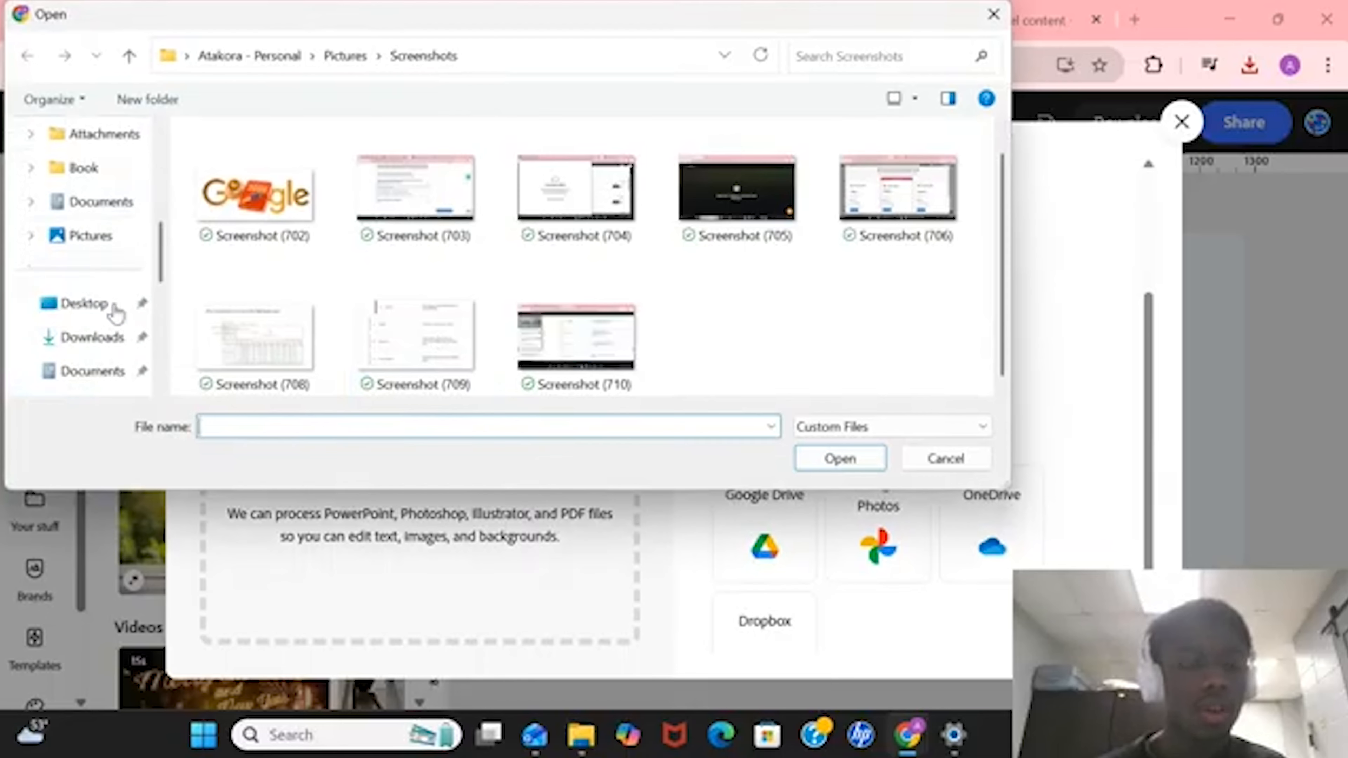
{"action": "left_click", "coordinate": [90, 337]}
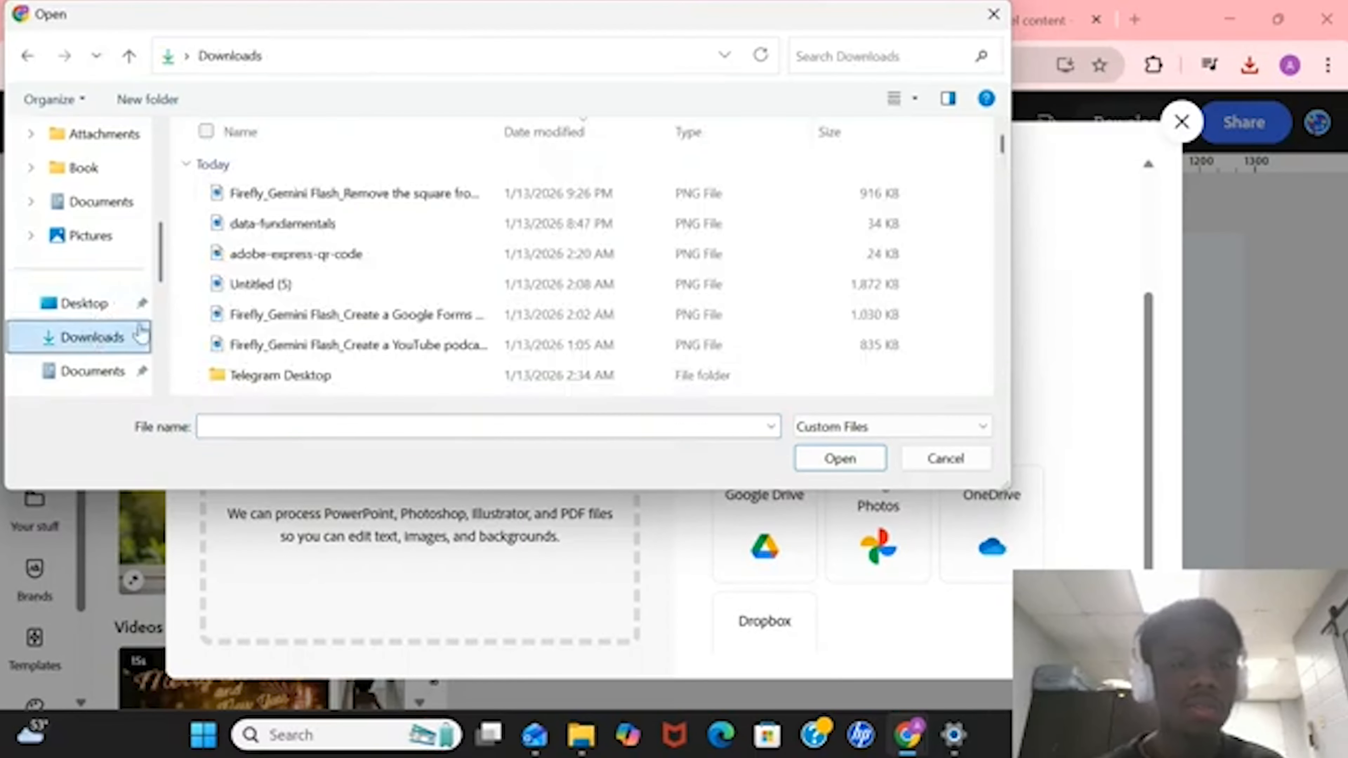
{"action": "left_click", "coordinate": [321, 199]}
{"action": "left_click", "coordinate": [861, 459]}
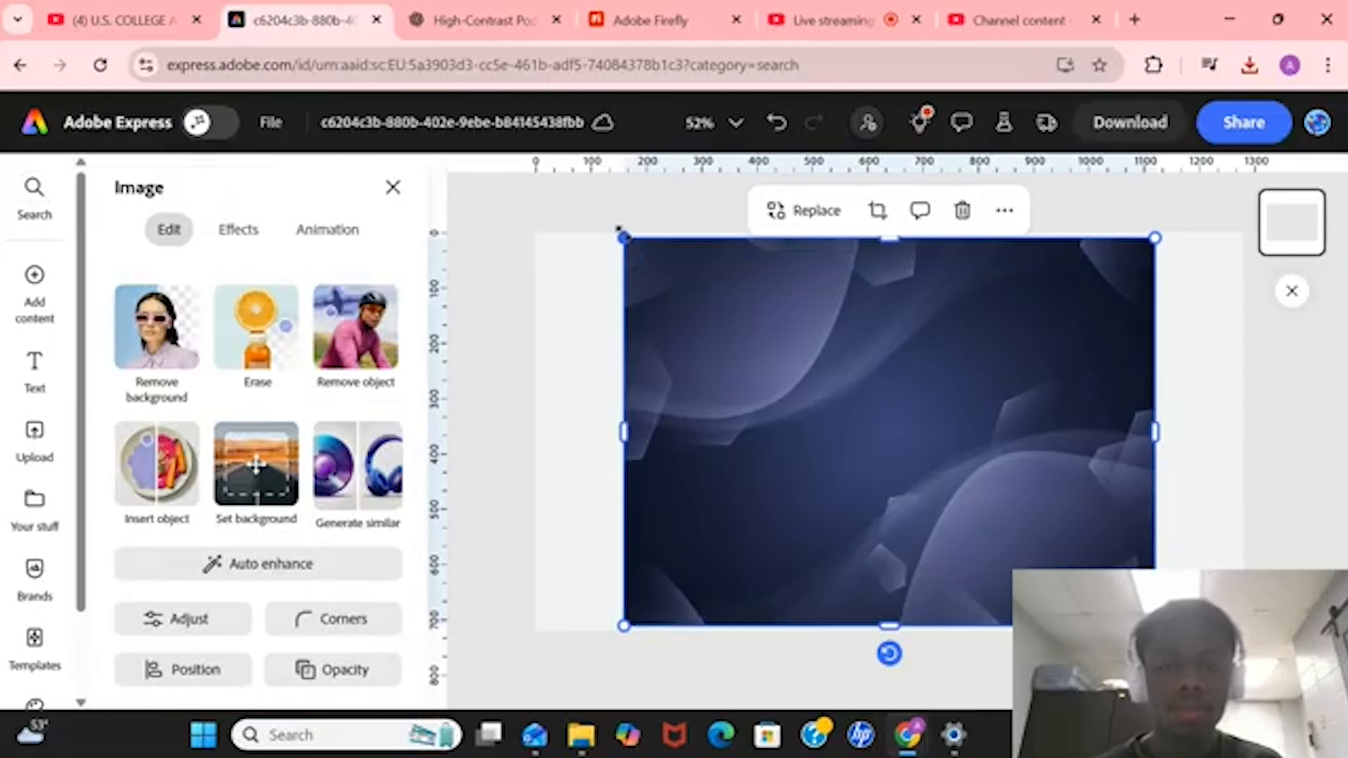
{"action": "left_click_drag", "start_coordinate": [618, 228], "coordinate": [484, 201]}
{"action": "left_click_drag", "start_coordinate": [1154, 625], "coordinate": [1276, 711]}
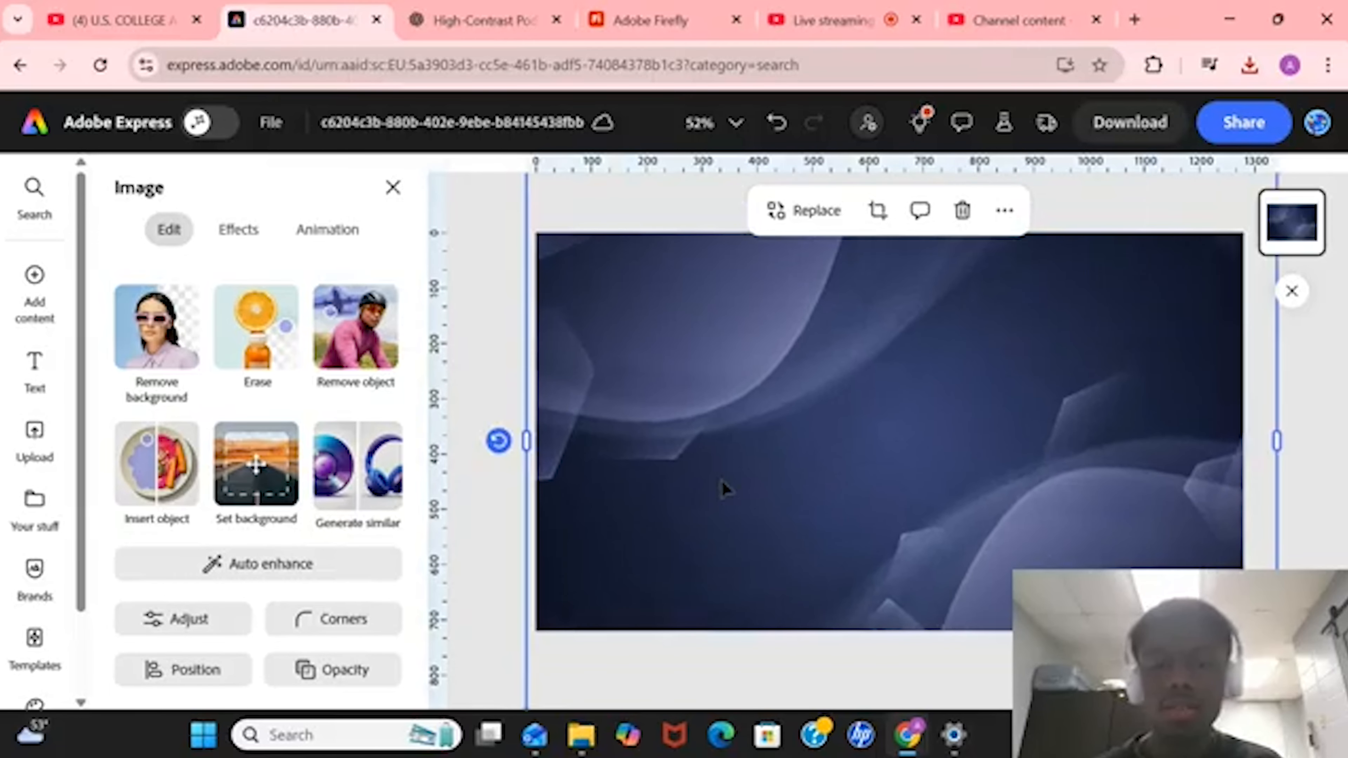
- Upload the speaker photos Cousin and IMG_3286 from the project folder inside the desktop's Work folder to the thumbnail
{"action": "mouse_move", "coordinate": [582, 749]}
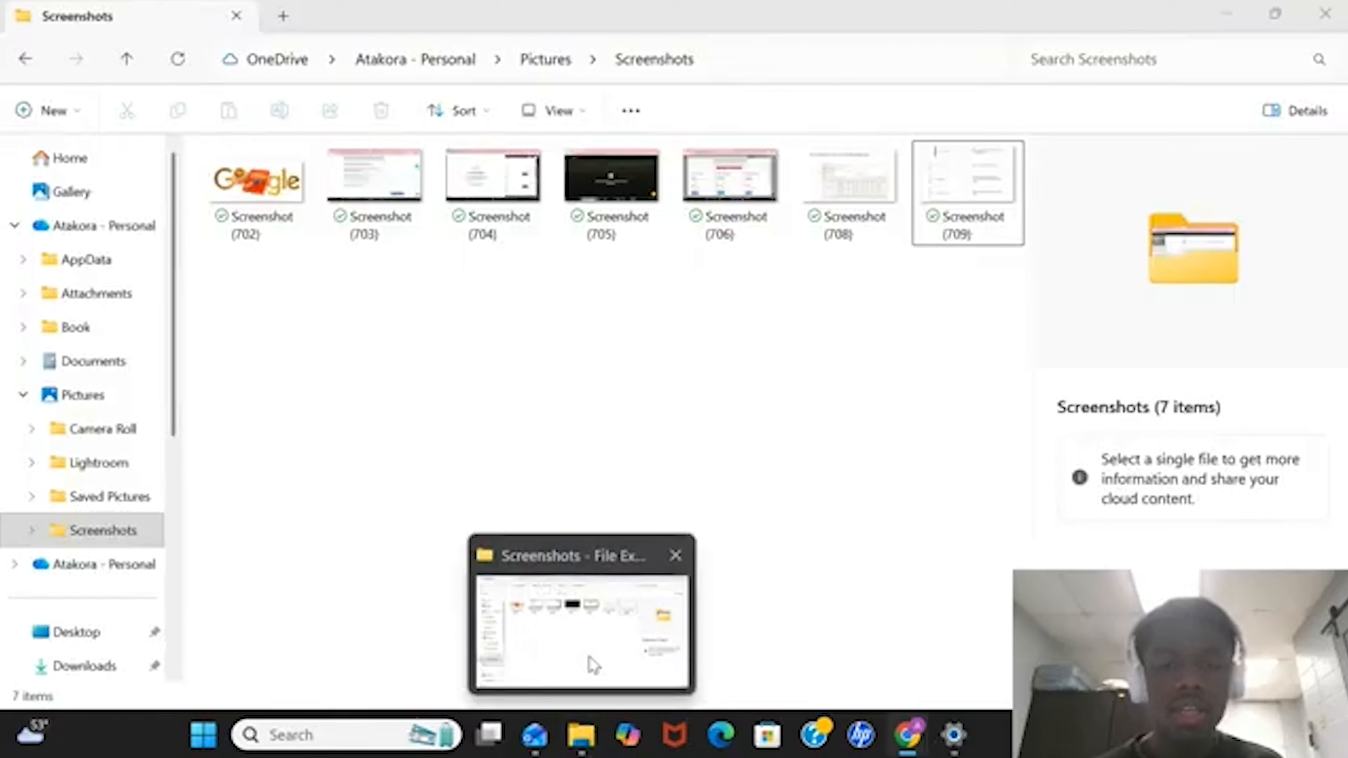
{"action": "left_click", "coordinate": [593, 665]}
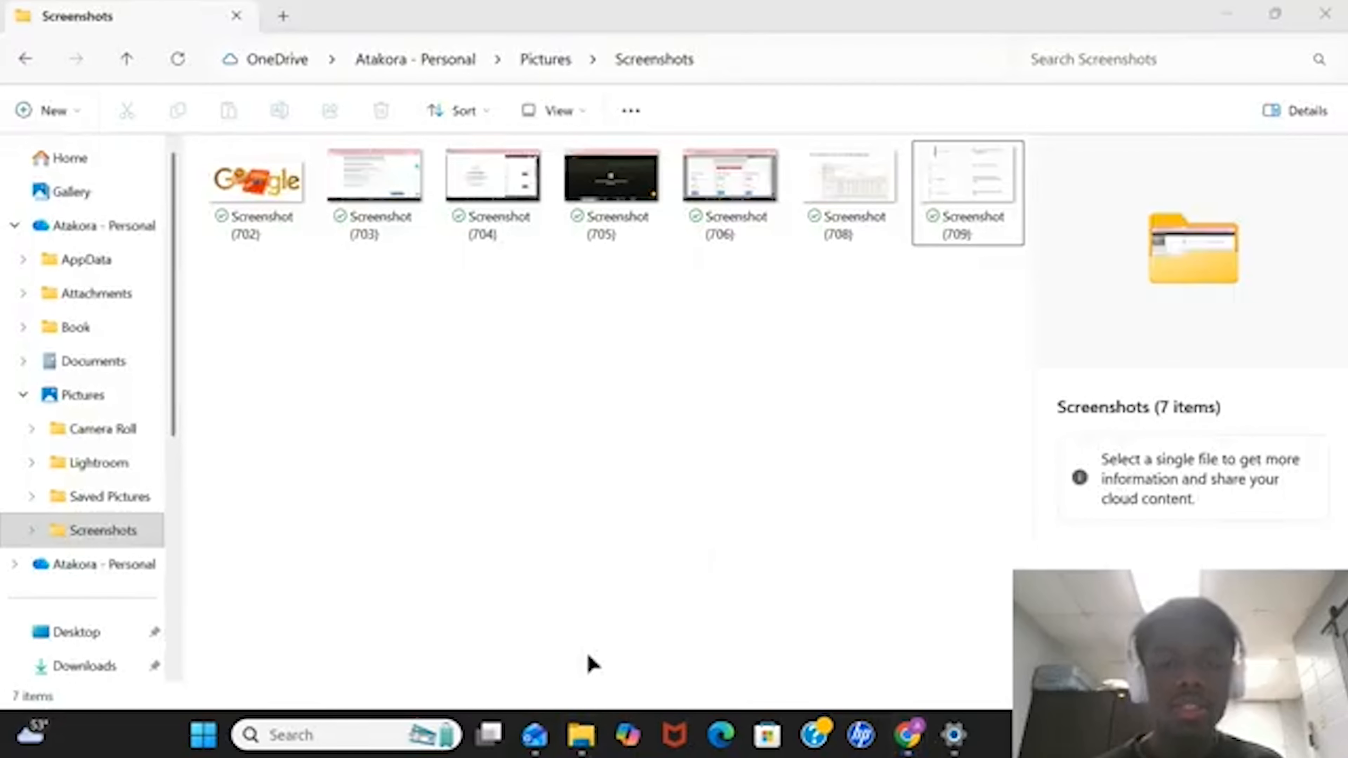
{"action": "left_click", "coordinate": [1275, 14]}
{"action": "left_click_drag", "start_coordinate": [583, 43], "coordinate": [148, 12]}
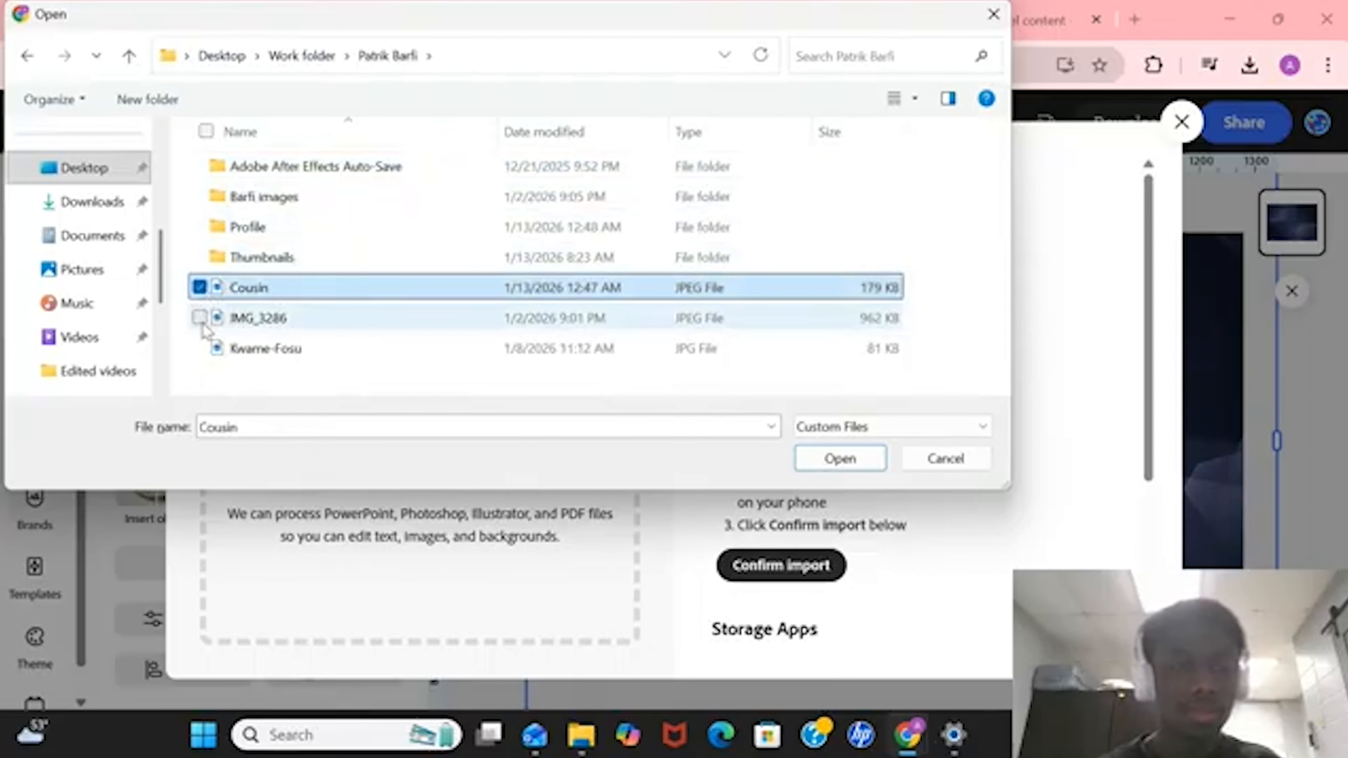
{"action": "left_click", "coordinate": [200, 320]}
{"action": "left_click", "coordinate": [804, 450]}
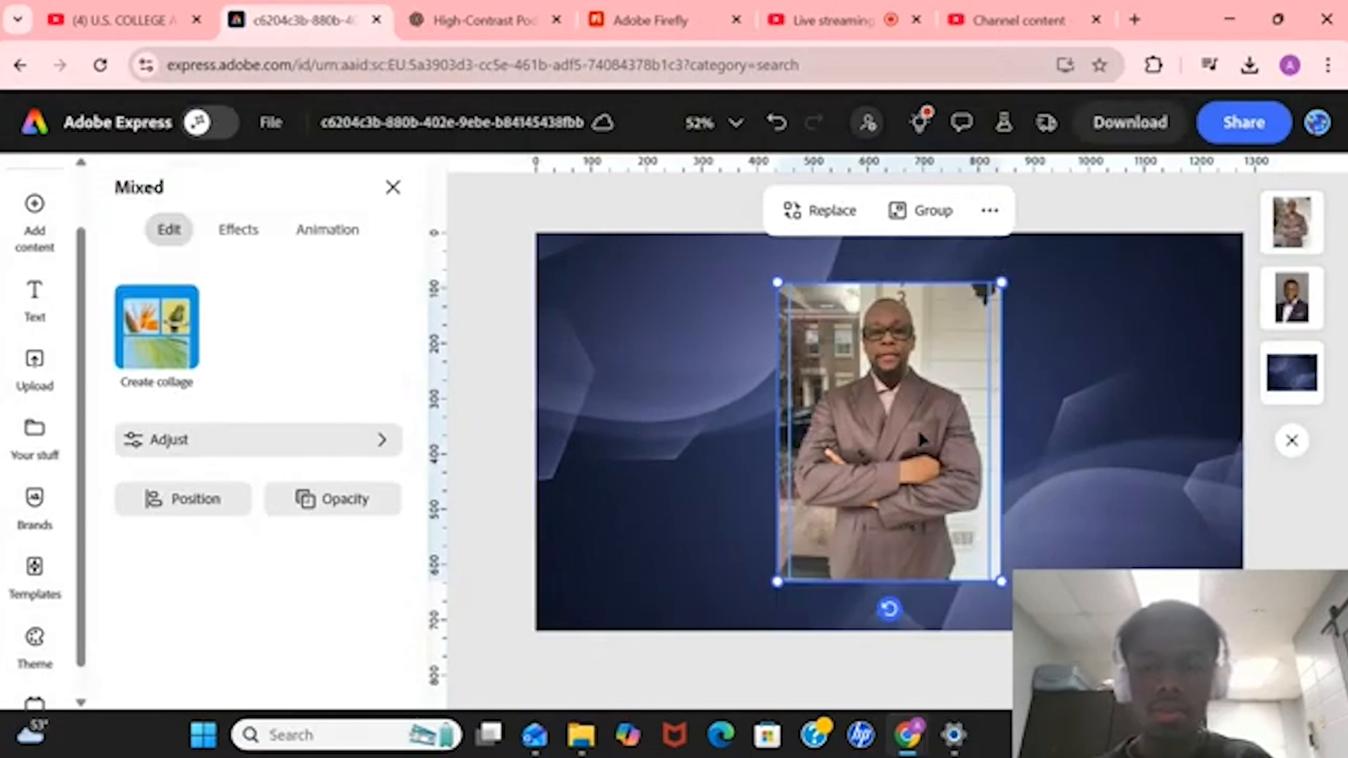
- Separate the overlapping speaker photos, placing the bow-tie portrait on the canvas's right side and the crossed-arms portrait on its left
{"action": "left_click_drag", "start_coordinate": [918, 431], "coordinate": [991, 430]}
{"action": "left_click", "coordinate": [1131, 430]}
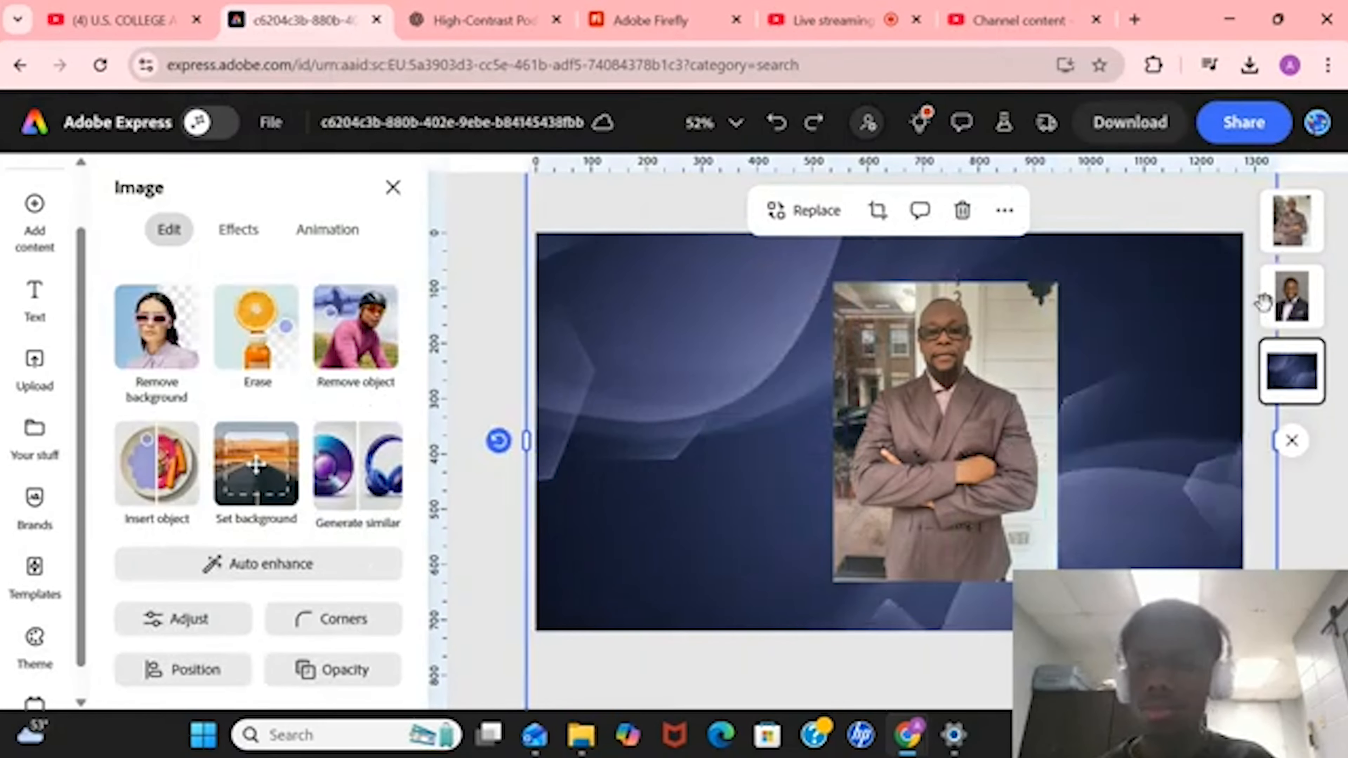
{"action": "left_click", "coordinate": [1298, 298]}
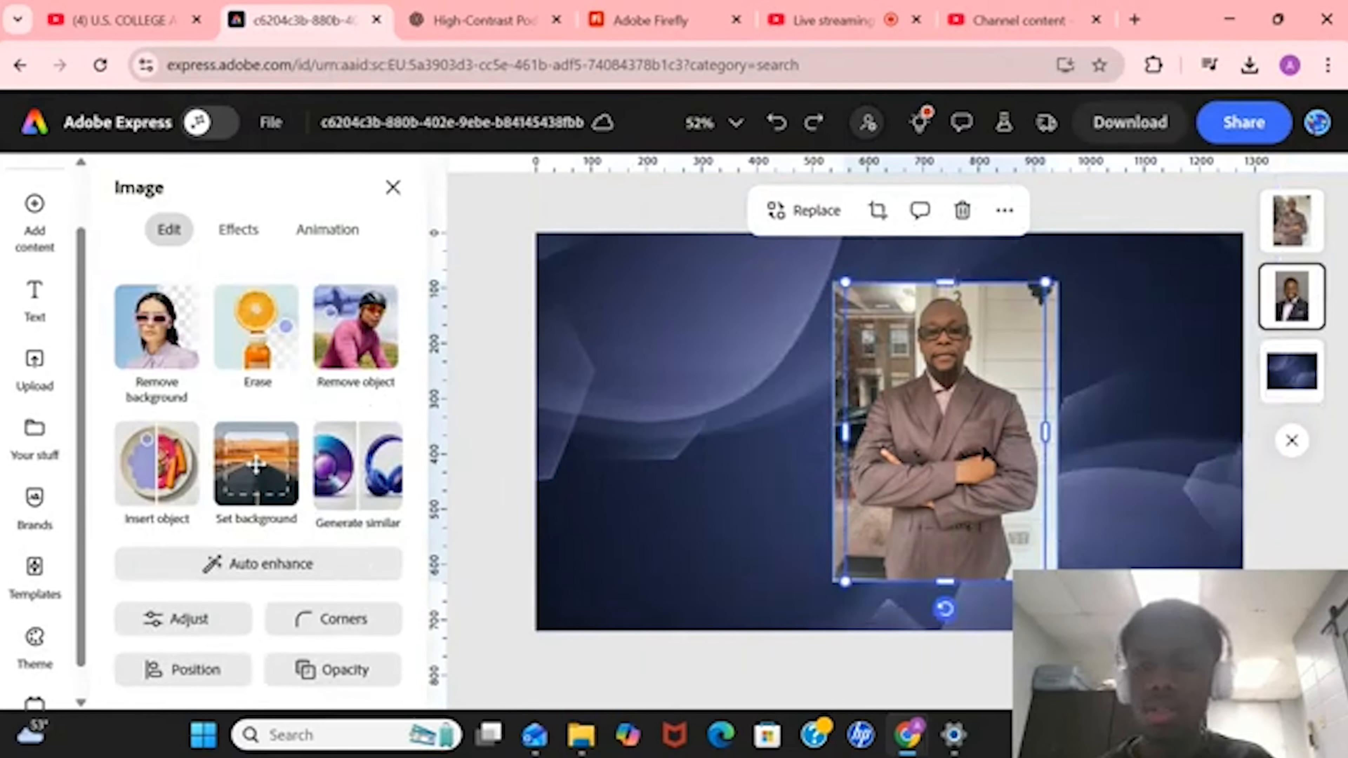
{"action": "left_click_drag", "start_coordinate": [987, 452], "coordinate": [1162, 451]}
{"action": "left_click_drag", "start_coordinate": [960, 409], "coordinate": [734, 468]}
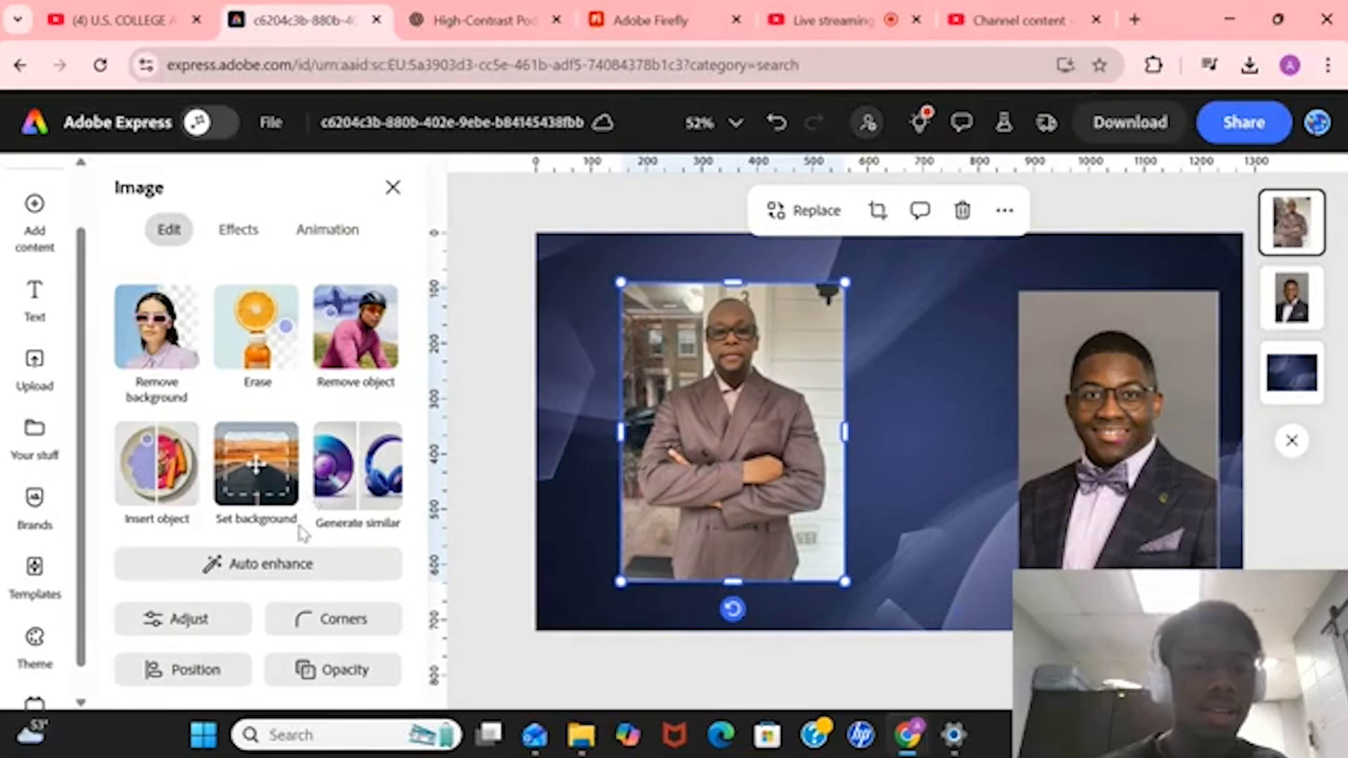
- Auto-enhance the crossed-arms portrait and remove its background, and select the bow-tie portrait
{"action": "left_click", "coordinate": [283, 563]}
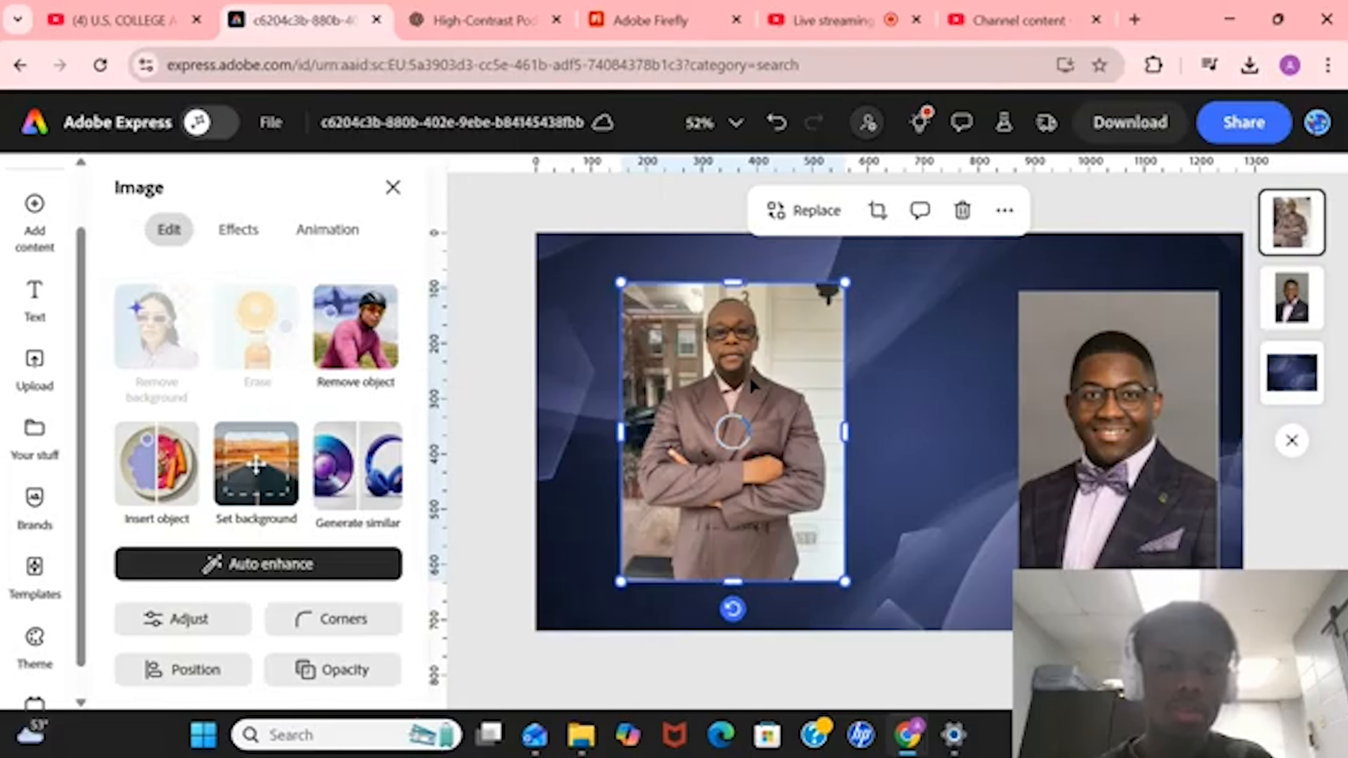
{"action": "left_click", "coordinate": [1124, 488]}
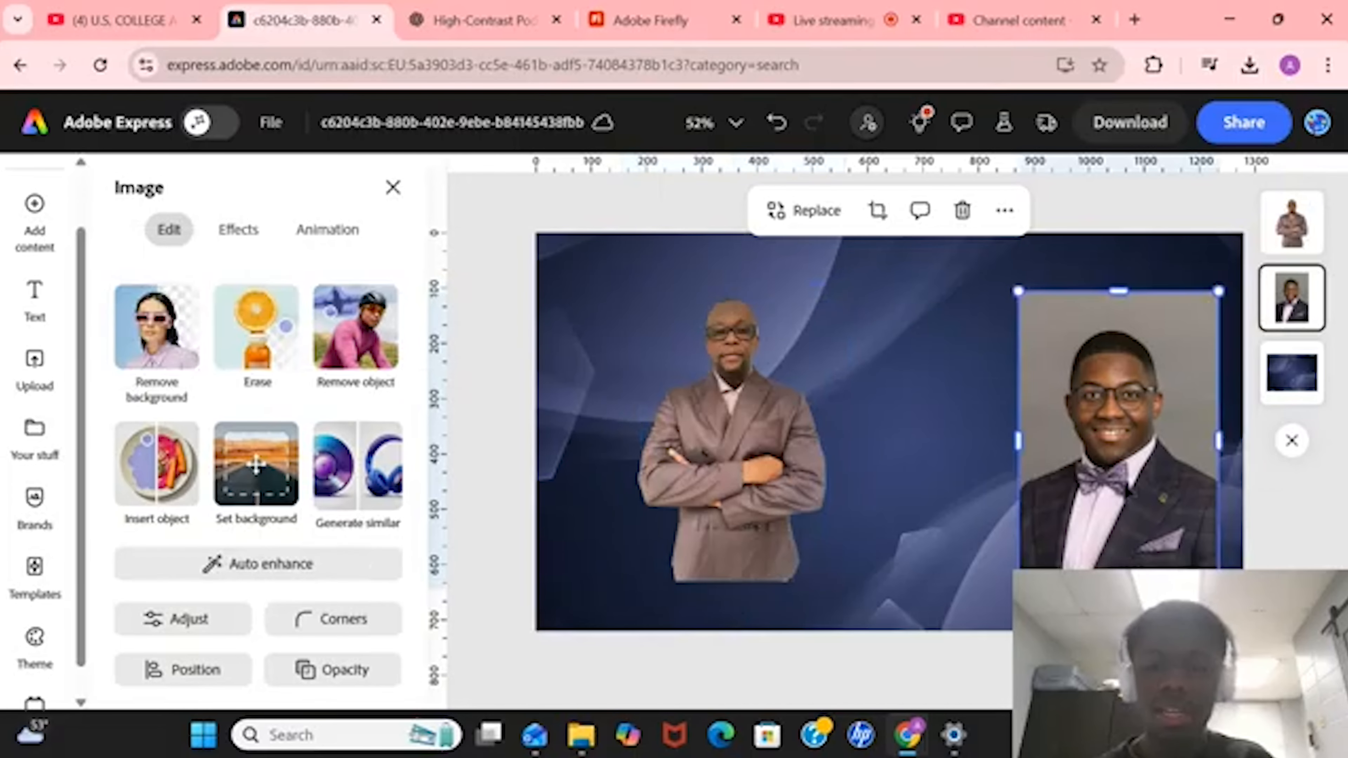
- Auto-enhance the bow-tie portrait and remove its background
{"action": "left_click", "coordinate": [259, 576]}
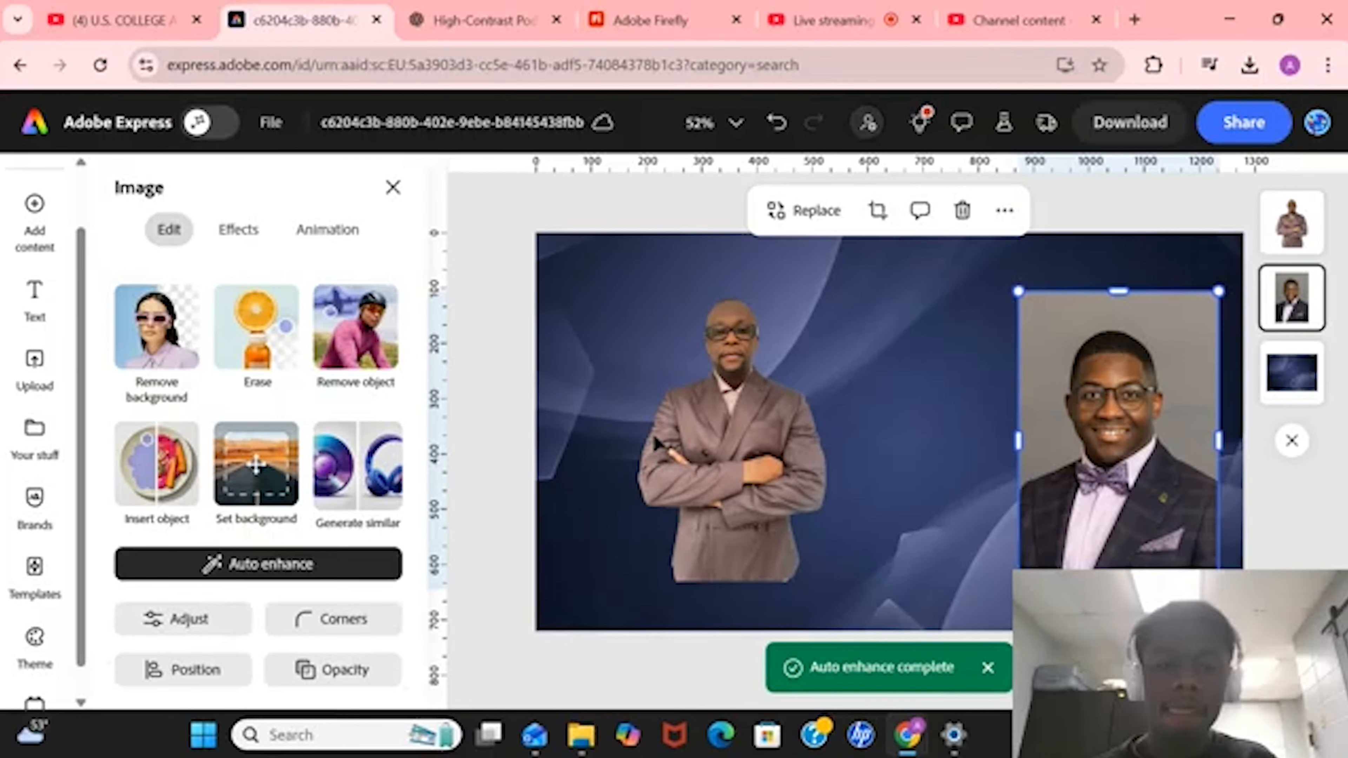
{"action": "left_click", "coordinate": [178, 374]}
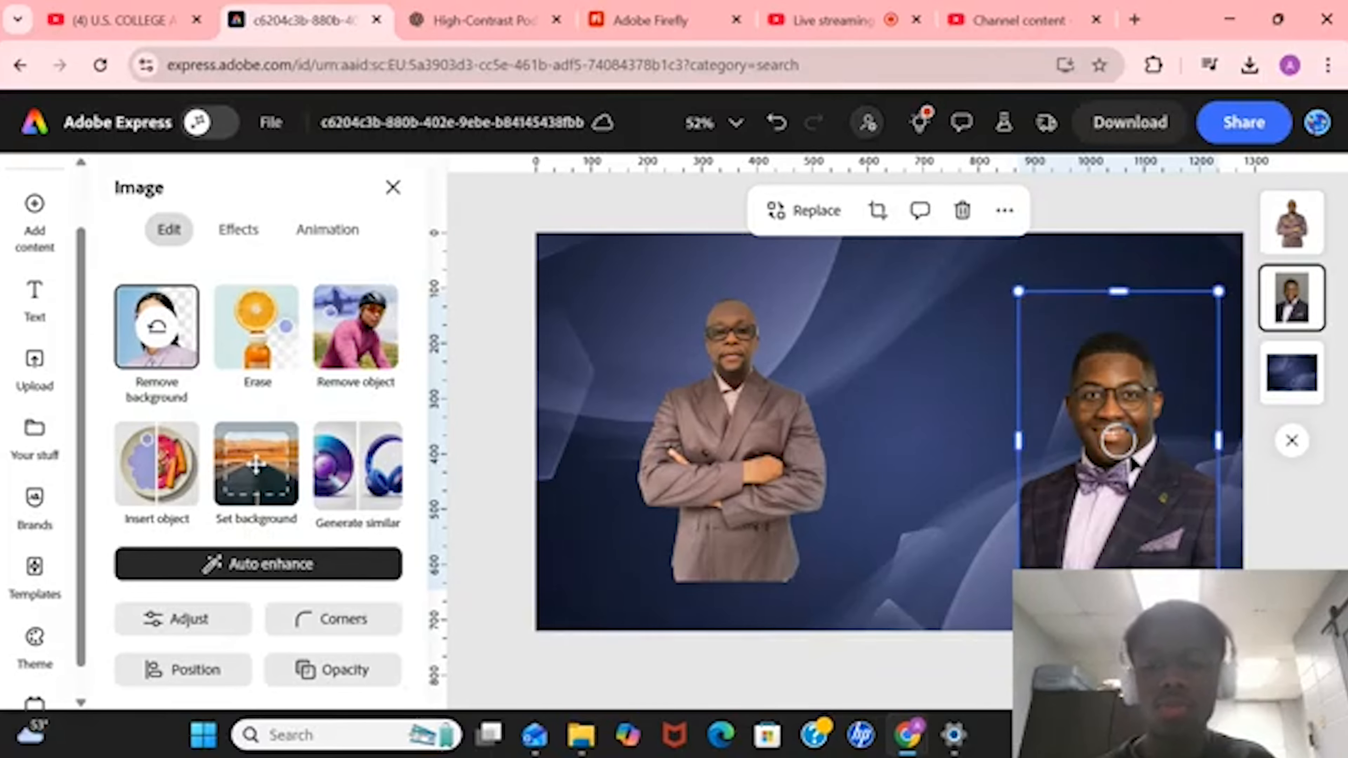
- Move the crossed-arms portrait to the canvas's left side and enlarge it until the head and shoulders fill the left half
{"action": "left_click", "coordinate": [767, 451]}
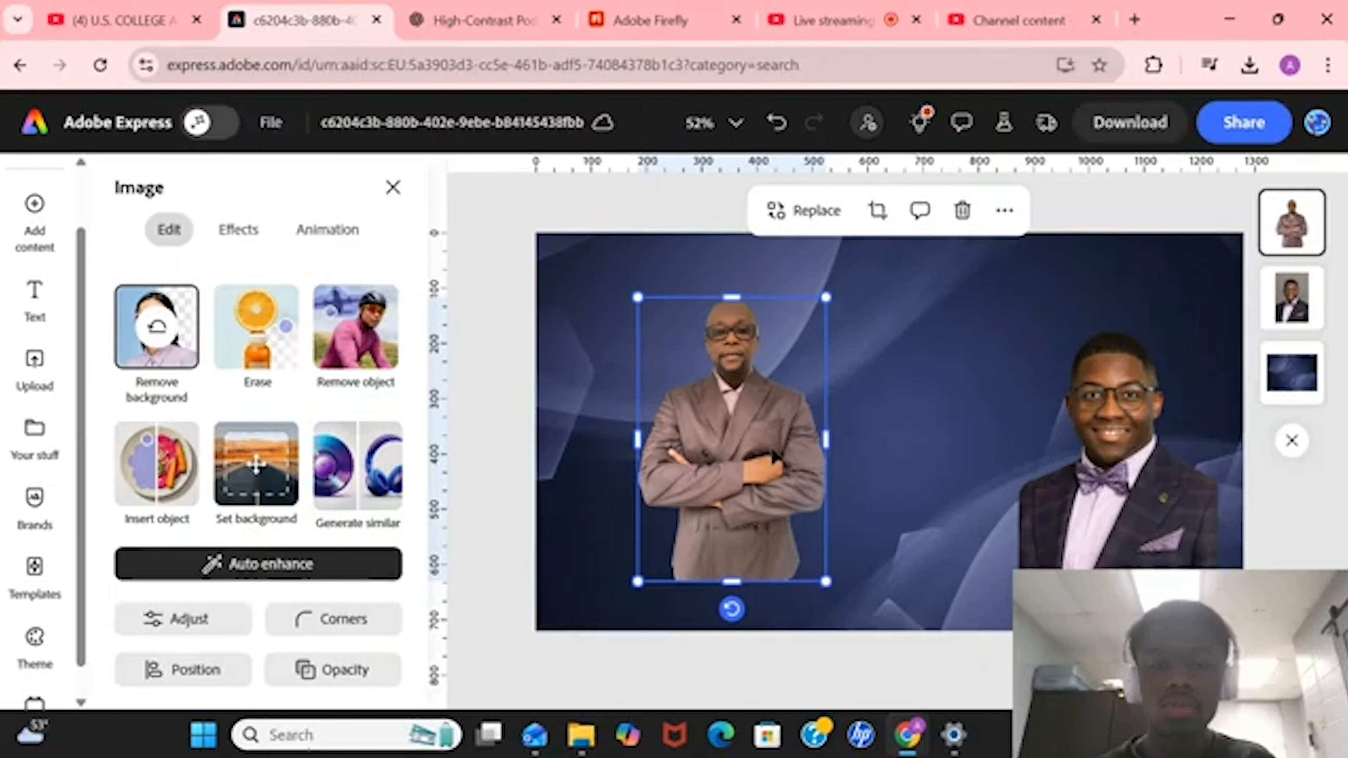
{"action": "left_click_drag", "start_coordinate": [767, 451], "coordinate": [662, 434]}
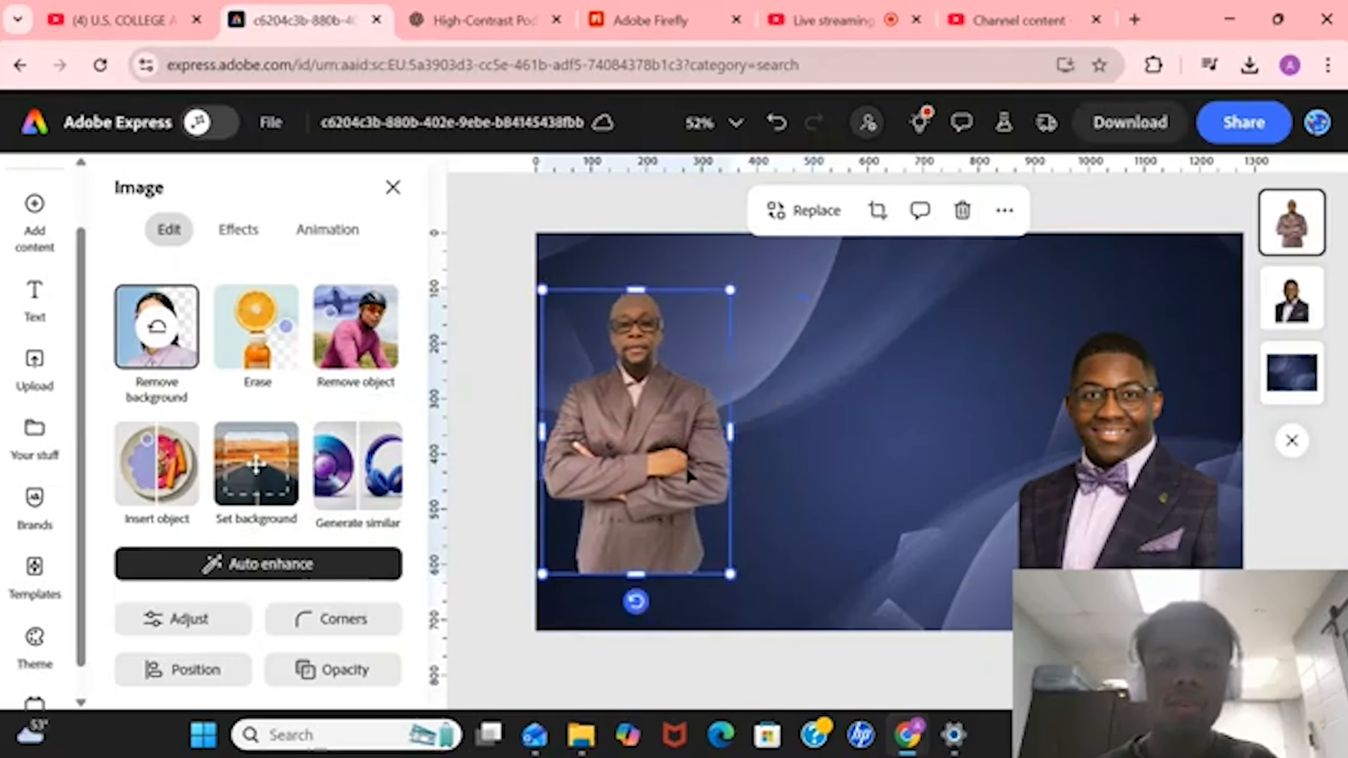
{"action": "left_click_drag", "start_coordinate": [731, 575], "coordinate": [881, 754]}
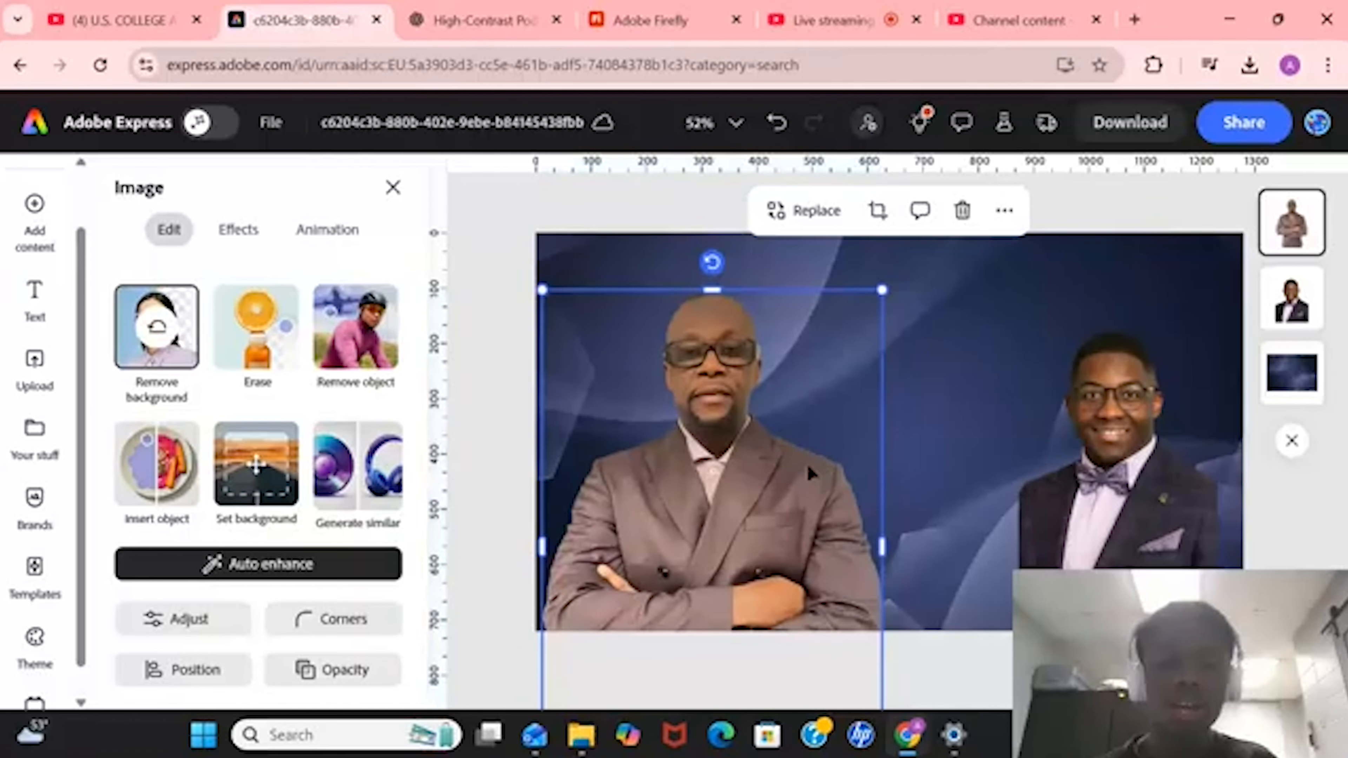
{"action": "left_click_drag", "start_coordinate": [822, 470], "coordinate": [759, 482]}
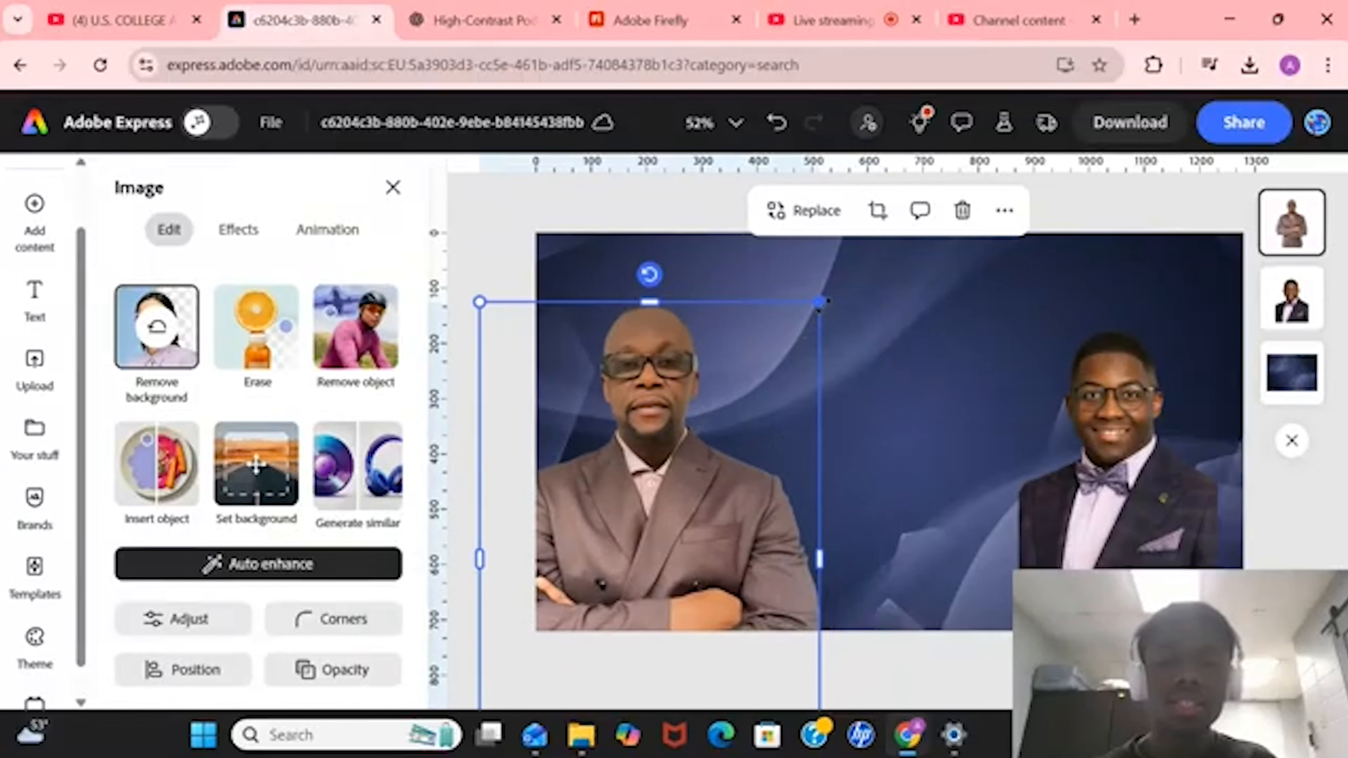
{"action": "left_click_drag", "start_coordinate": [821, 302], "coordinate": [867, 156]}
{"action": "left_click_drag", "start_coordinate": [782, 346], "coordinate": [735, 526]}
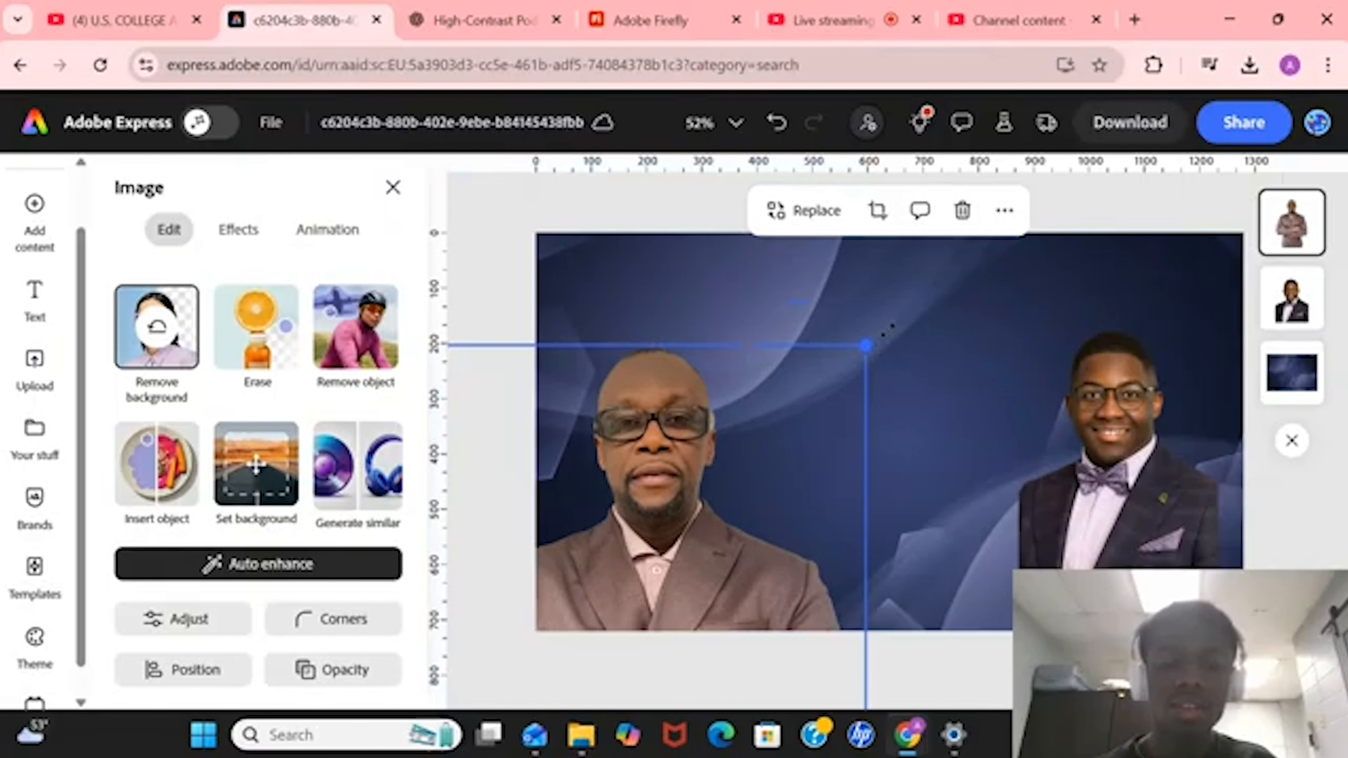
{"action": "left_click_drag", "start_coordinate": [866, 346], "coordinate": [944, 226]}
{"action": "left_click_drag", "start_coordinate": [833, 400], "coordinate": [830, 467]}
{"action": "left_click_drag", "start_coordinate": [928, 309], "coordinate": [961, 266]}
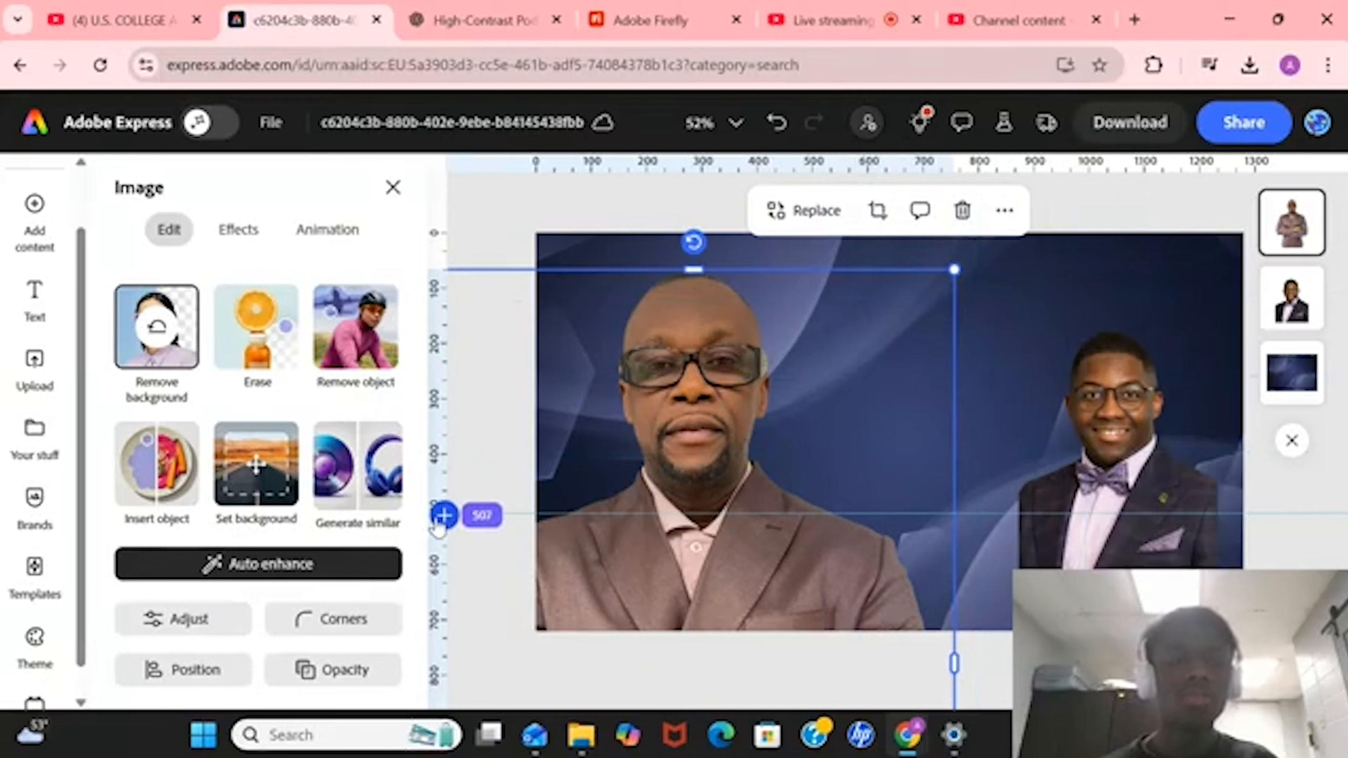
- Check the page's margin, ruler and guide options without changing them
{"action": "left_click", "coordinate": [266, 128]}
{"action": "mouse_move", "coordinate": [371, 497]}
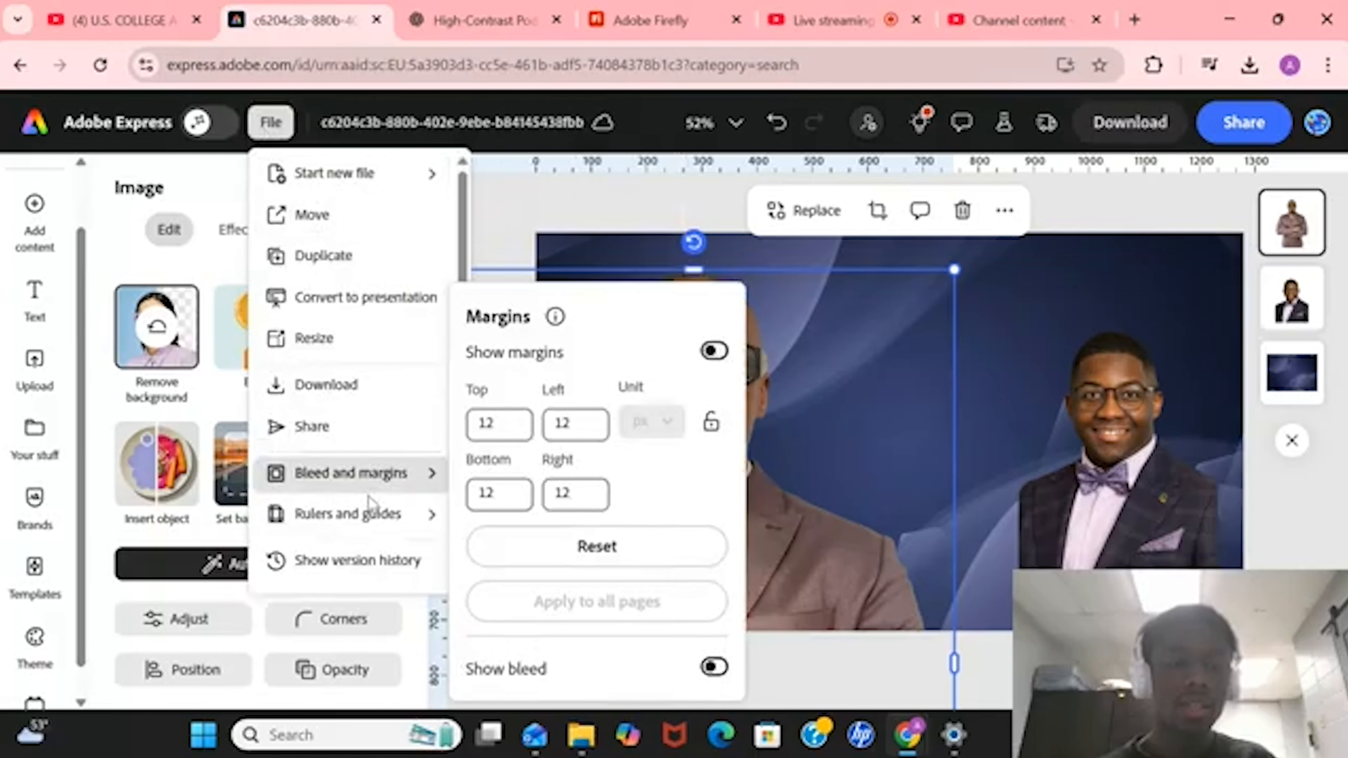
{"action": "mouse_move", "coordinate": [372, 519]}
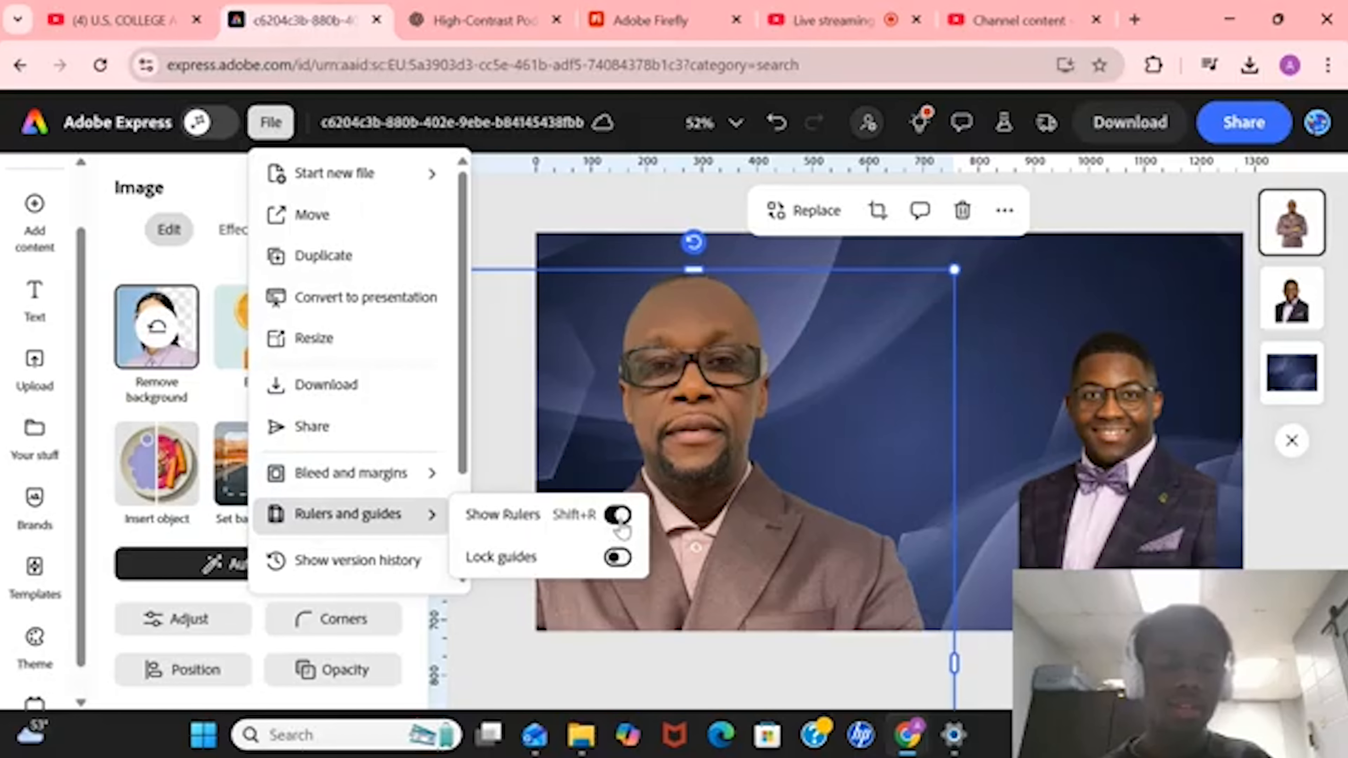
{"action": "left_click", "coordinate": [780, 487]}
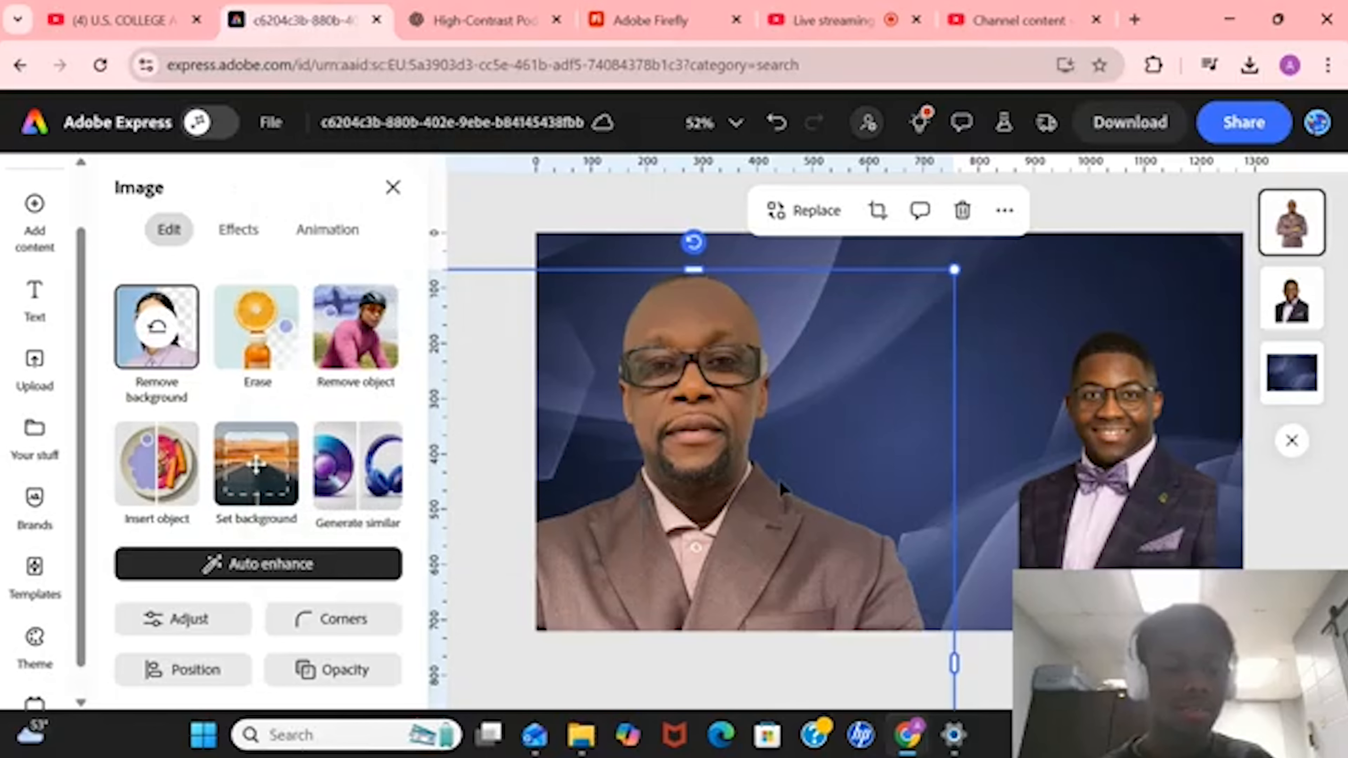
- Enlarge the bow-tie portrait into a close-up and position it on the canvas's right side
{"action": "left_click", "coordinate": [1126, 504]}
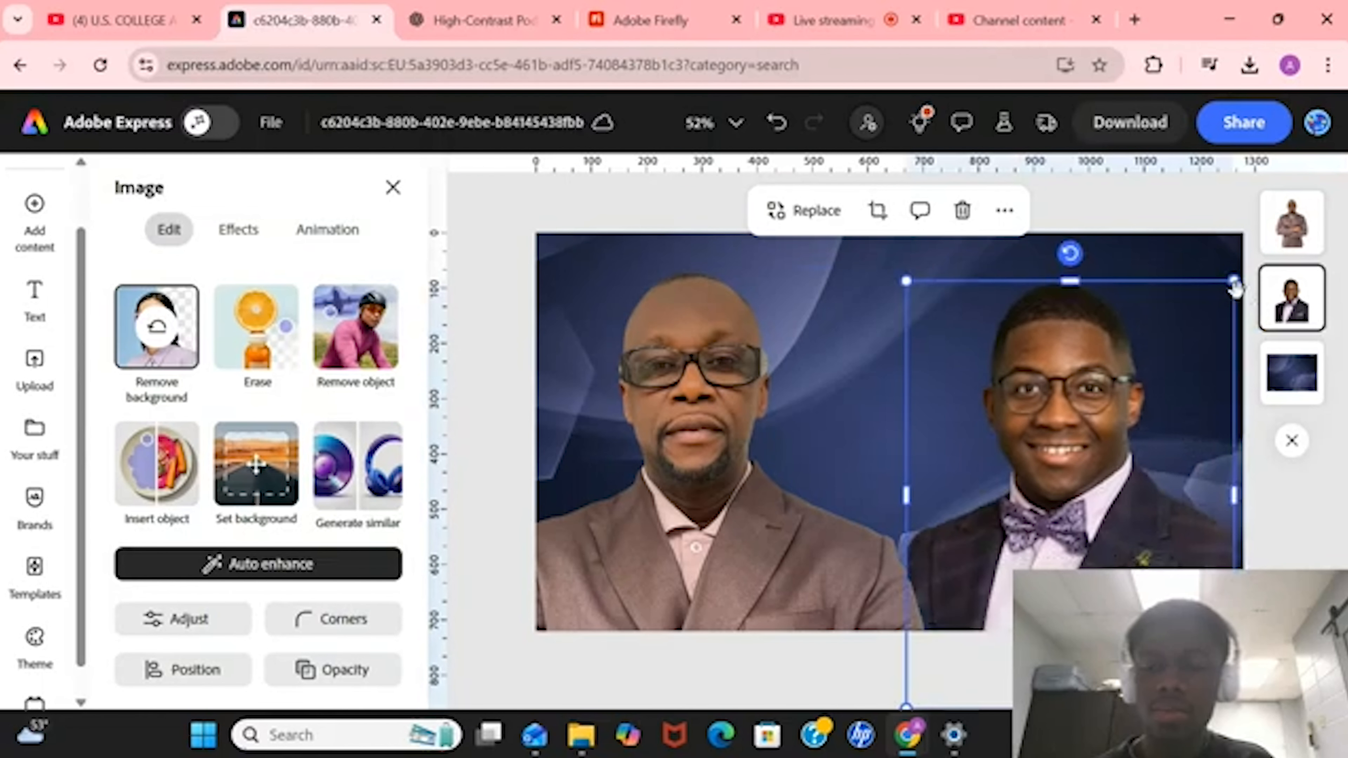
{"action": "left_click_drag", "start_coordinate": [1142, 539], "coordinate": [1083, 462]}
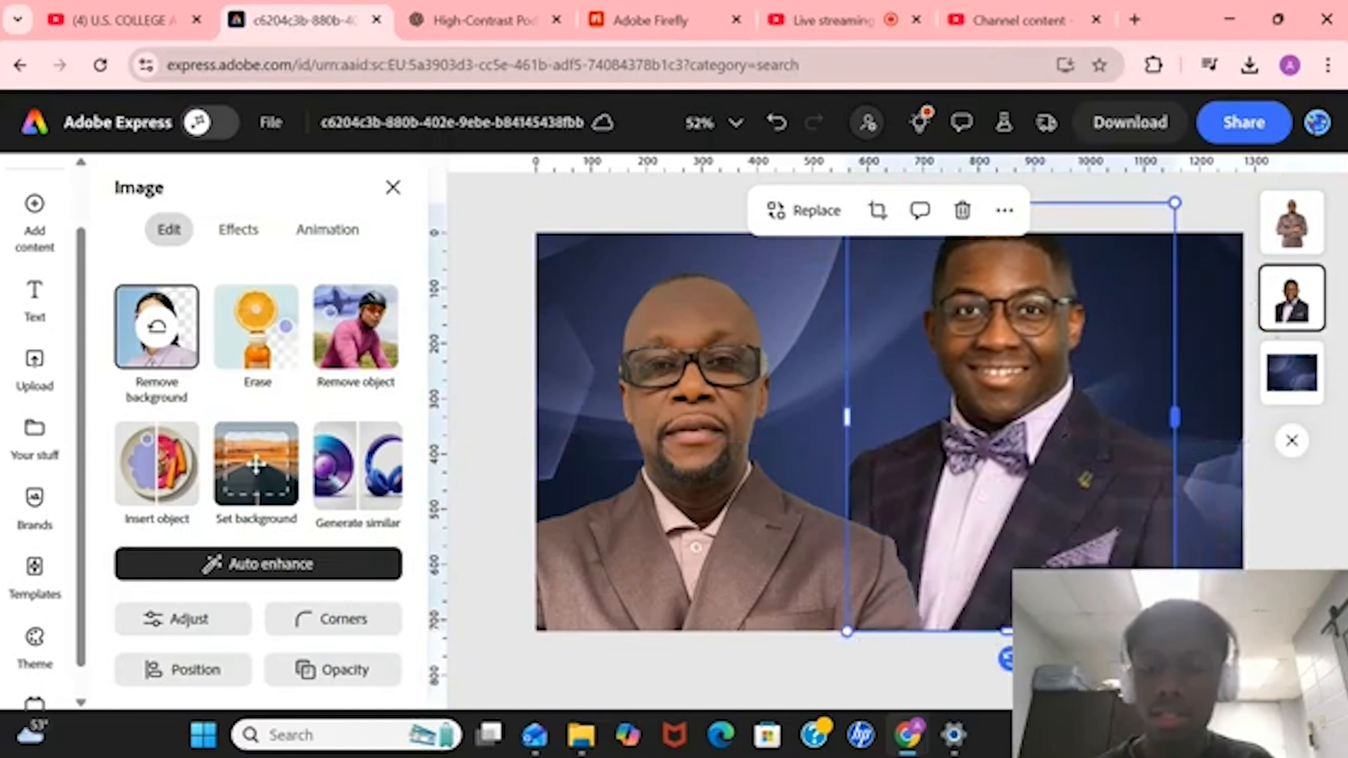
{"action": "key", "text": "Escape"}
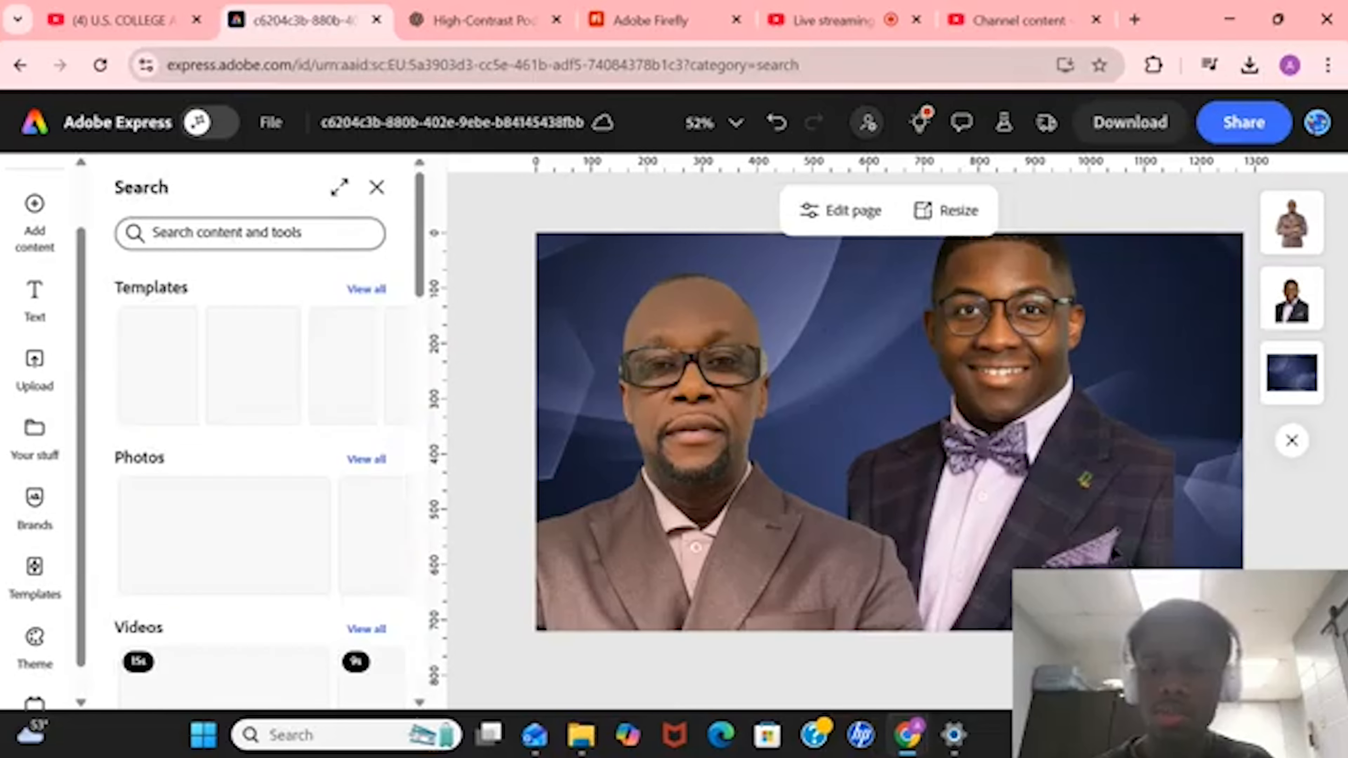
{"action": "left_click", "coordinate": [1114, 555]}
{"action": "left_click_drag", "start_coordinate": [1175, 632], "coordinate": [1300, 754]}
{"action": "left_click_drag", "start_coordinate": [1135, 511], "coordinate": [1206, 558]}
- Enlarge the crossed-arms portrait further so its head fills most of the page height at the left side
{"action": "left_click", "coordinate": [851, 543]}
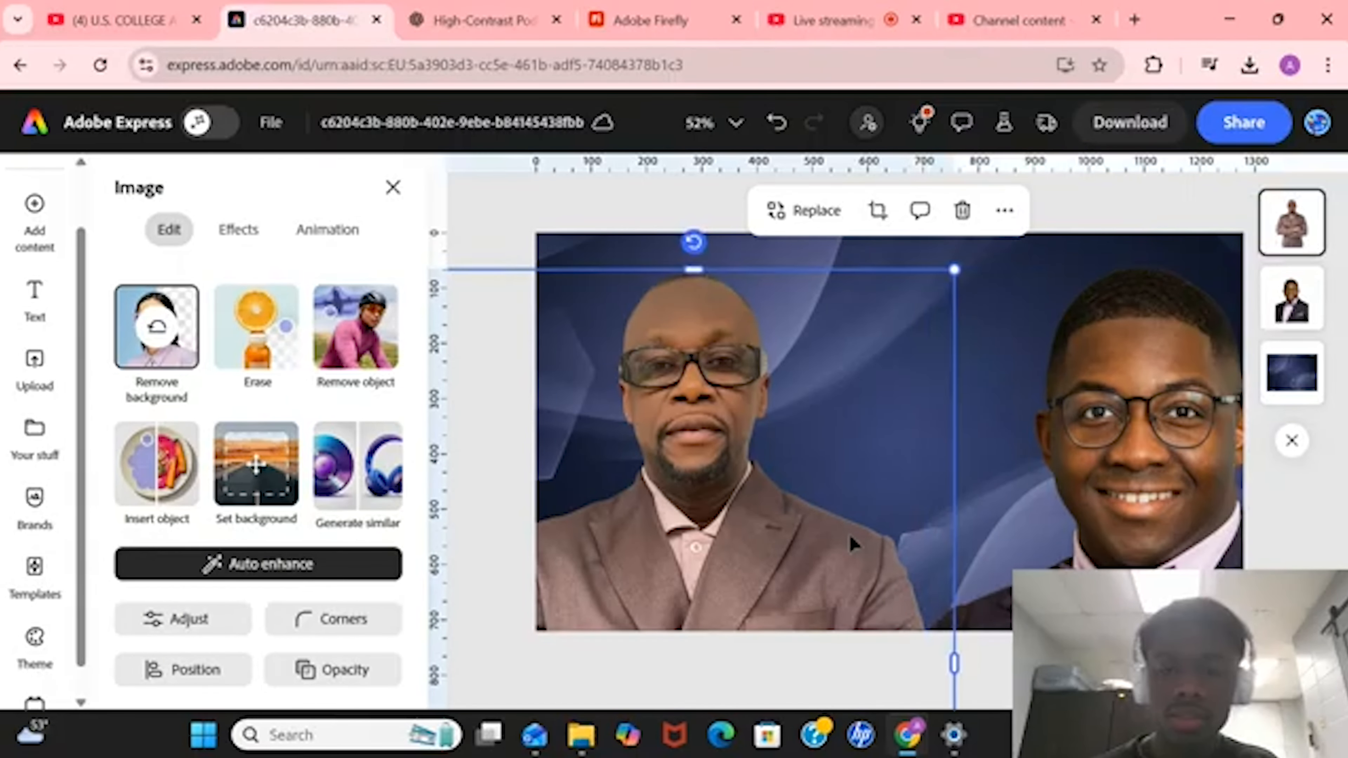
{"action": "left_click_drag", "start_coordinate": [954, 271], "coordinate": [1150, 9]}
{"action": "left_click_drag", "start_coordinate": [860, 340], "coordinate": [723, 594]}
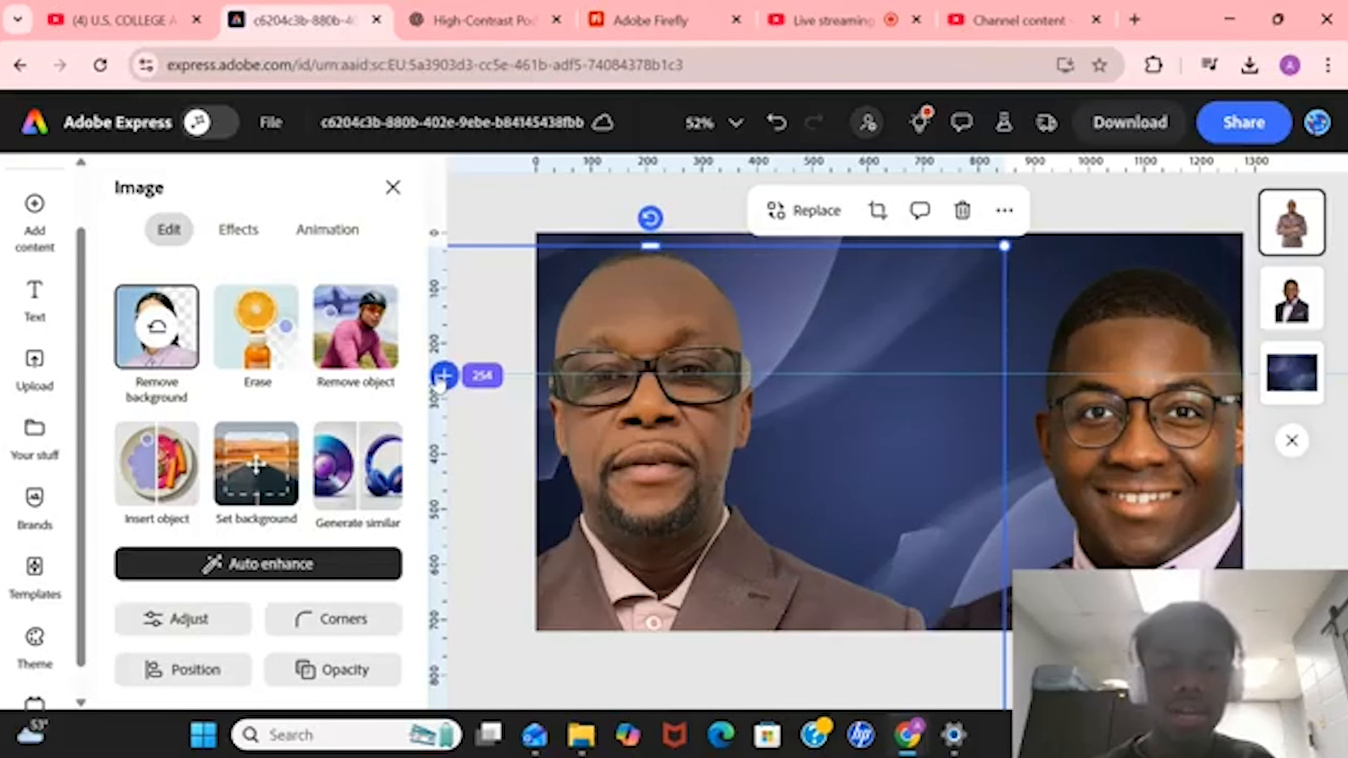
- Line up the glasses of both portraits along a horizontal guide at 254 px by moving the portraits
{"action": "left_click", "coordinate": [1125, 513]}
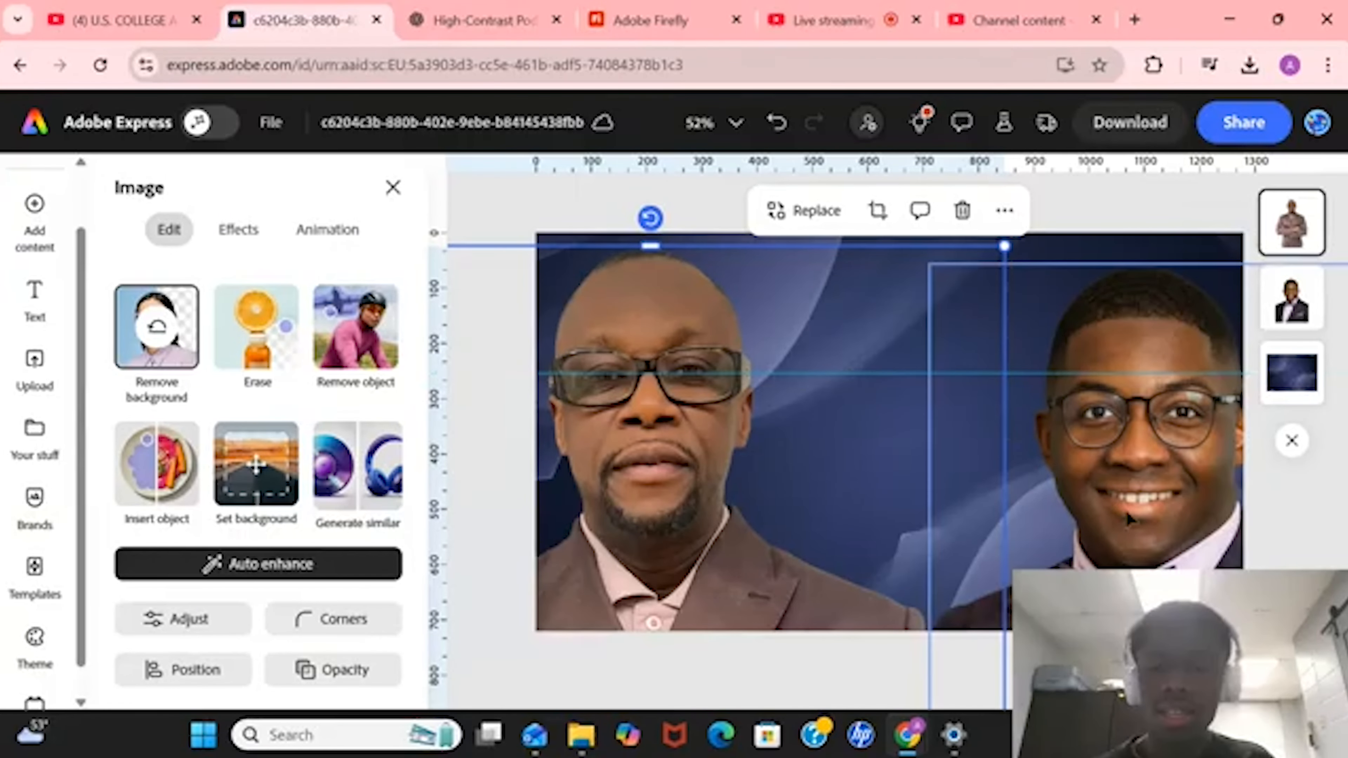
{"action": "left_click_drag", "start_coordinate": [1125, 513], "coordinate": [1136, 472]}
{"action": "left_click_drag", "start_coordinate": [1153, 533], "coordinate": [1175, 537]}
{"action": "left_click", "coordinate": [783, 605]}
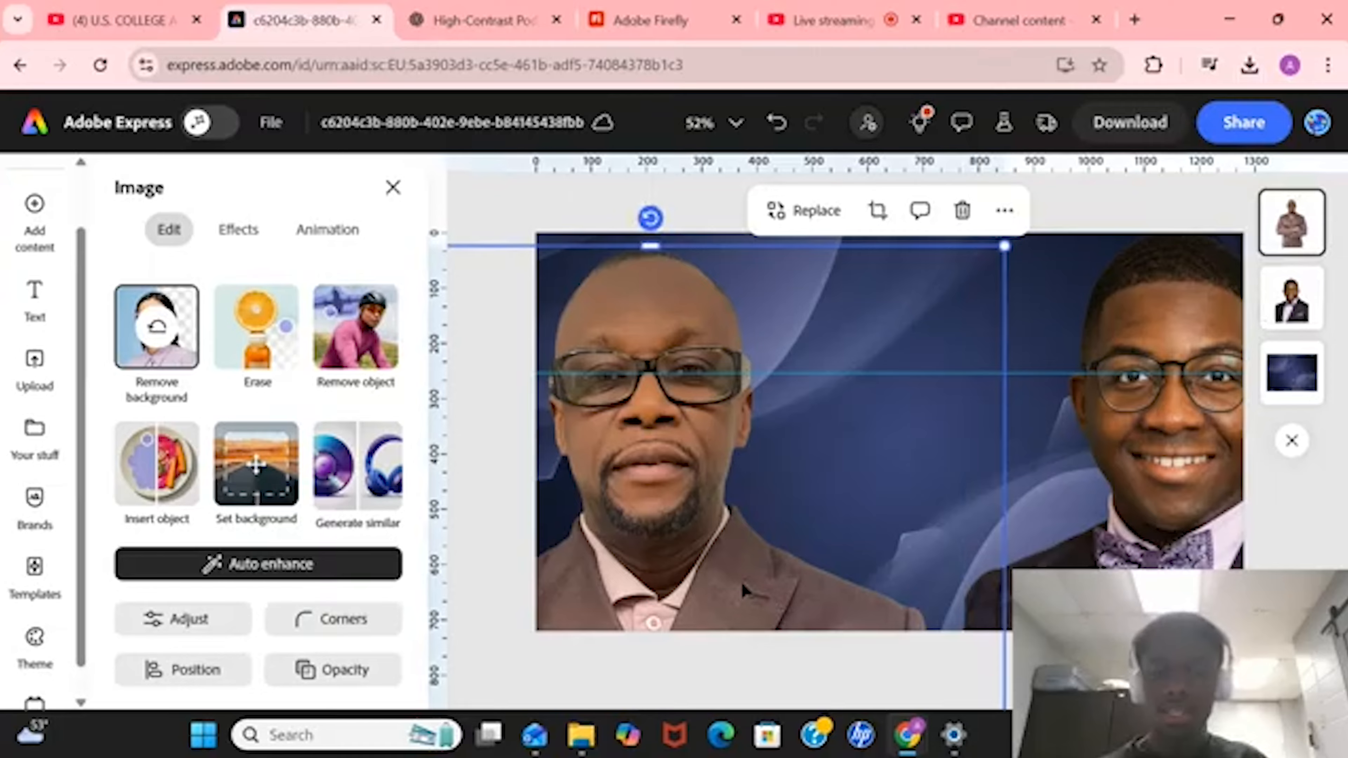
{"action": "left_click_drag", "start_coordinate": [745, 589], "coordinate": [731, 581]}
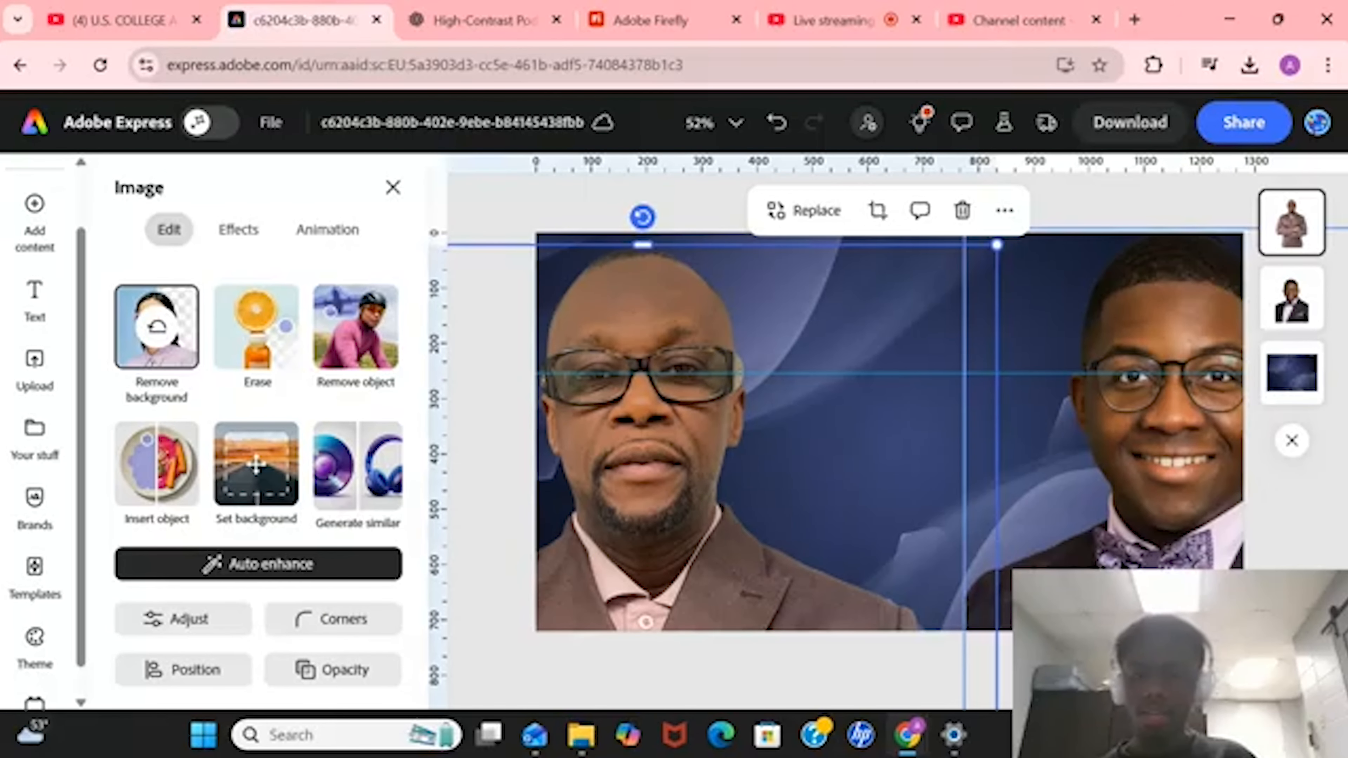
- Place a vertical guide at 637 px near the page centre and shift both portraits left to even their spacing around it
{"action": "left_click", "coordinate": [964, 524]}
{"action": "left_click_drag", "start_coordinate": [964, 171], "coordinate": [887, 171]}
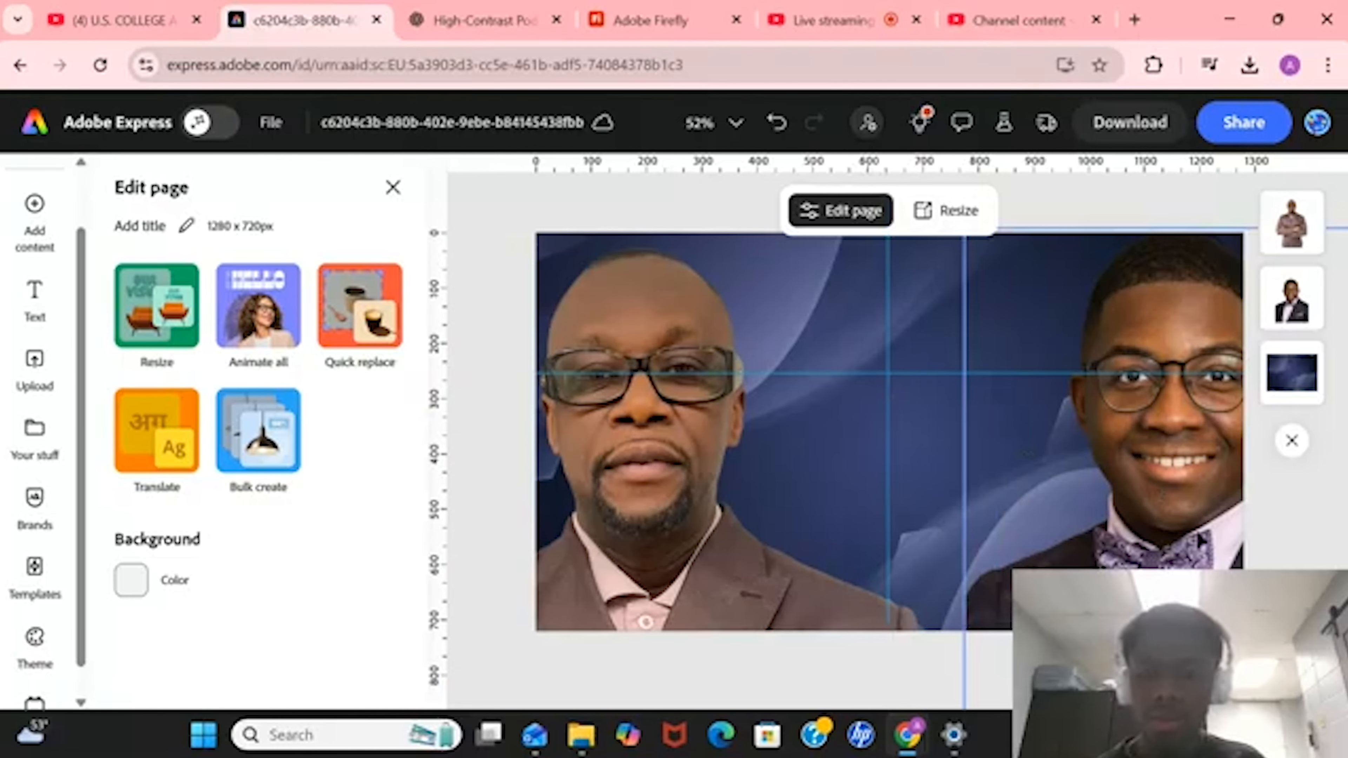
{"action": "left_click", "coordinate": [1201, 539]}
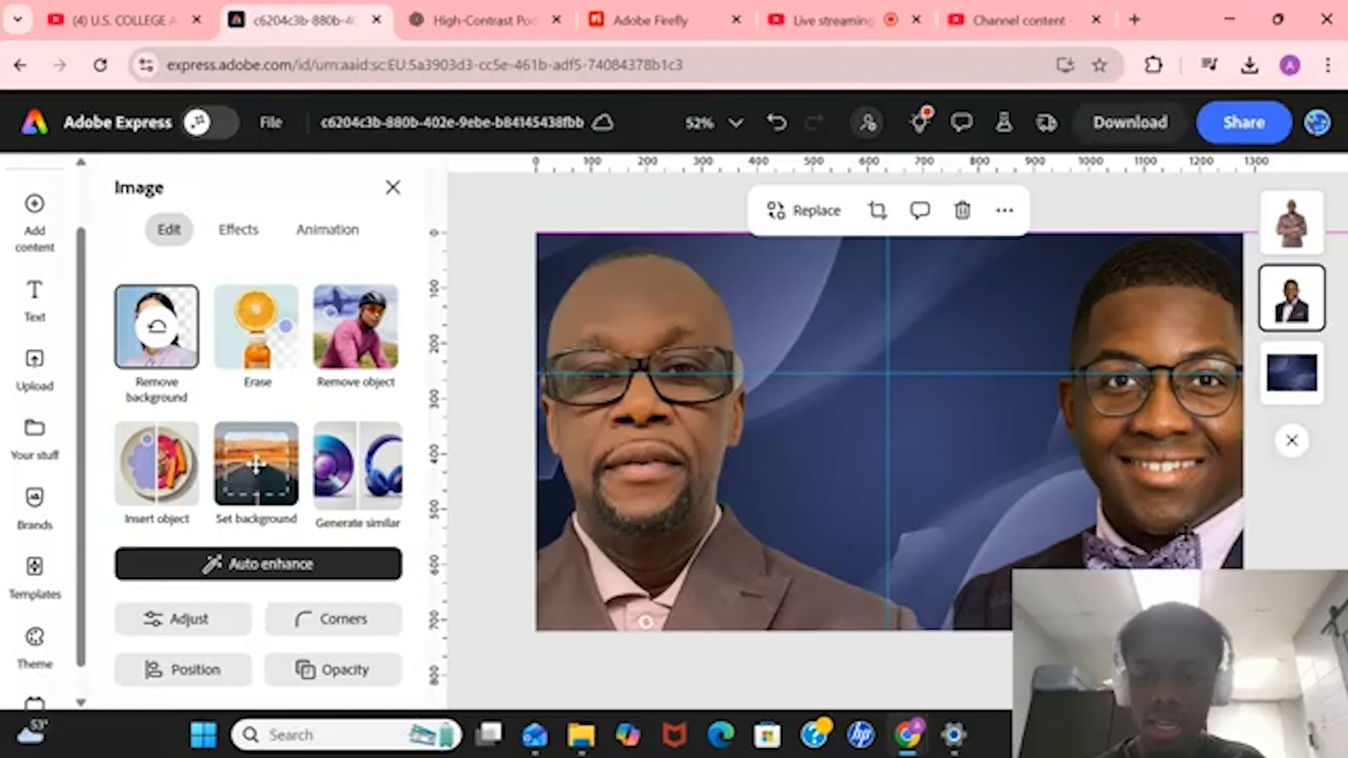
{"action": "left_click_drag", "start_coordinate": [1185, 535], "coordinate": [1165, 530]}
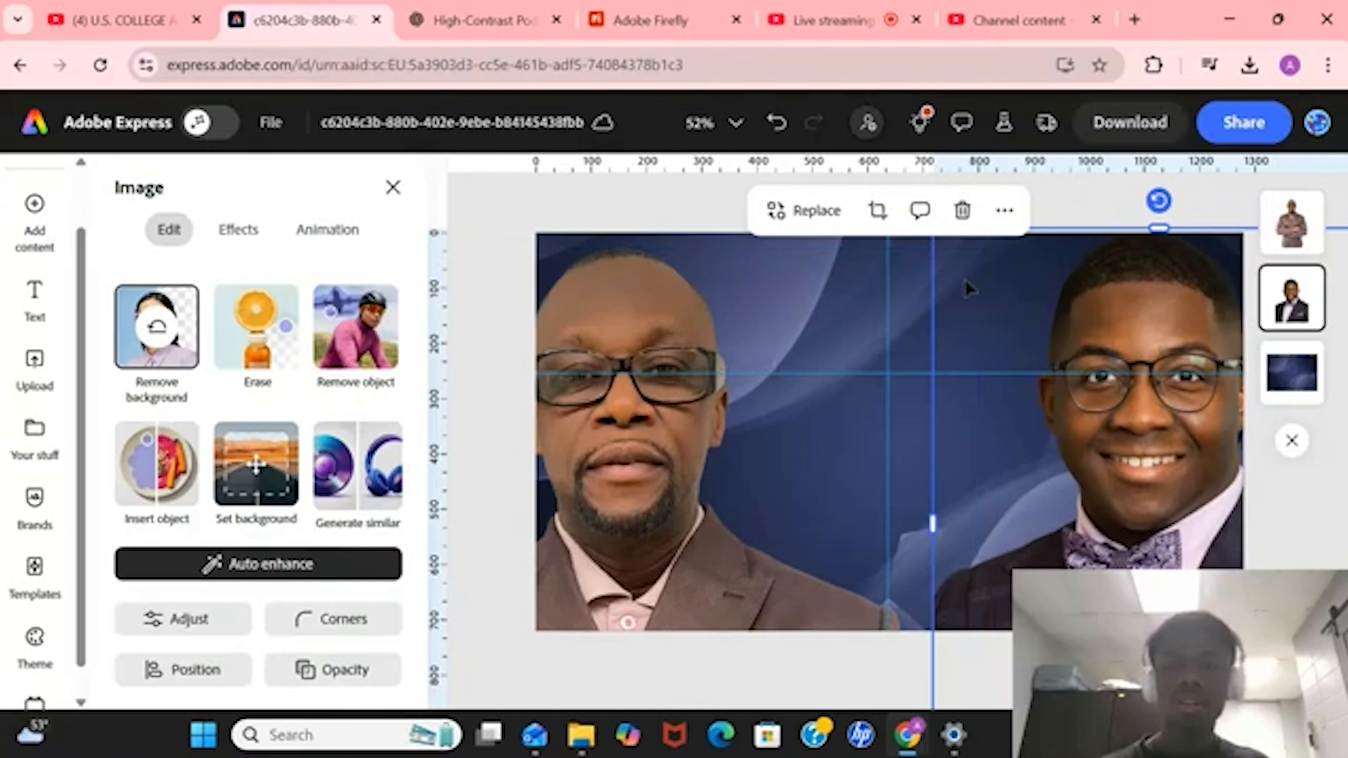
- Remove the vertical and horizontal guides from the page
{"action": "left_click", "coordinate": [886, 319]}
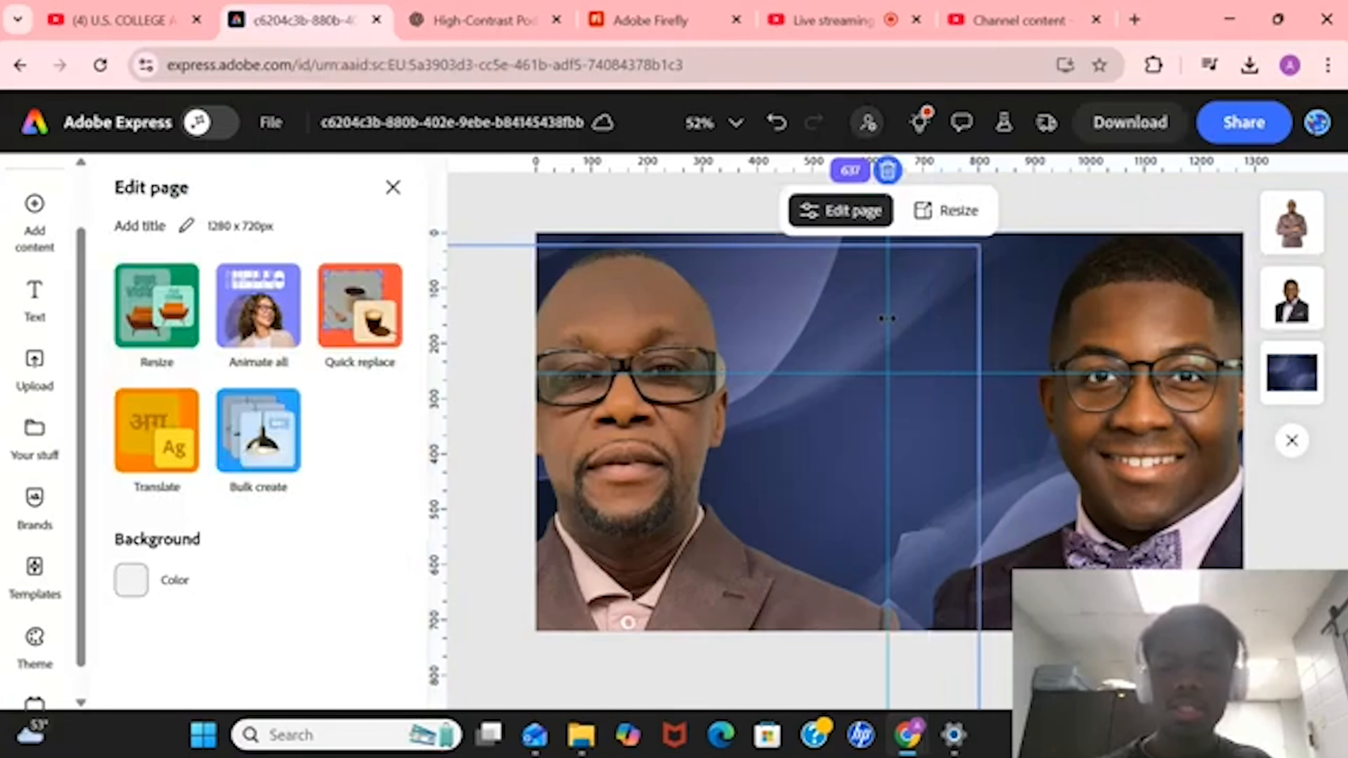
{"action": "left_click_drag", "start_coordinate": [886, 318], "coordinate": [487, 337]}
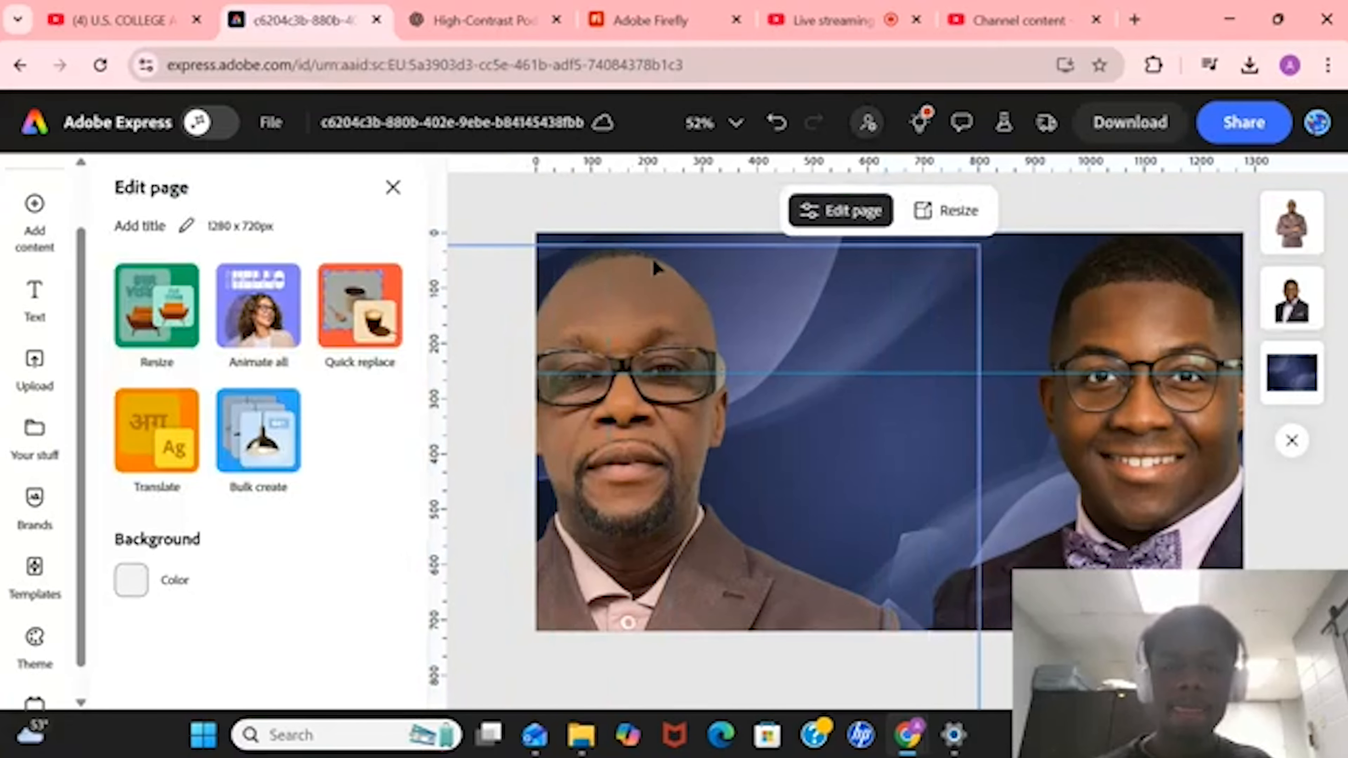
{"action": "left_click", "coordinate": [765, 375]}
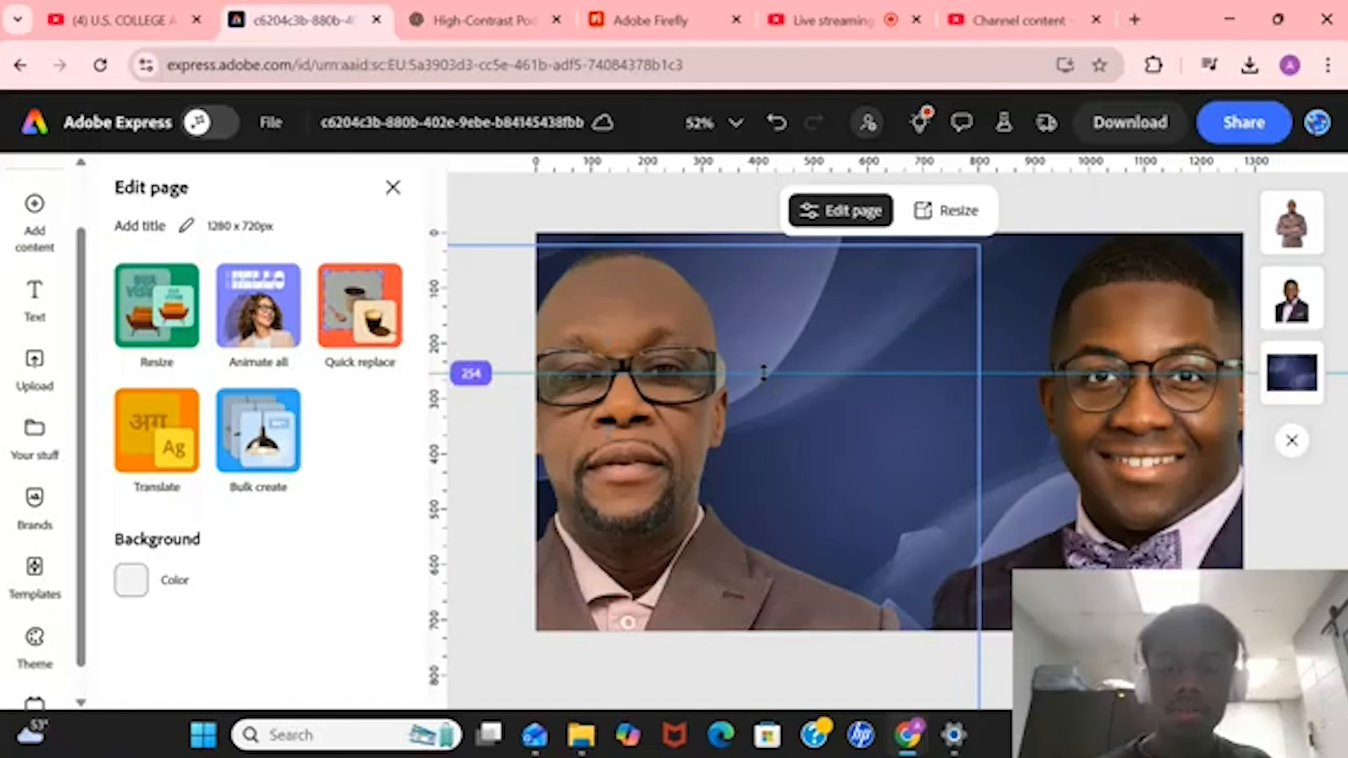
{"action": "left_click_drag", "start_coordinate": [765, 375], "coordinate": [746, 168]}
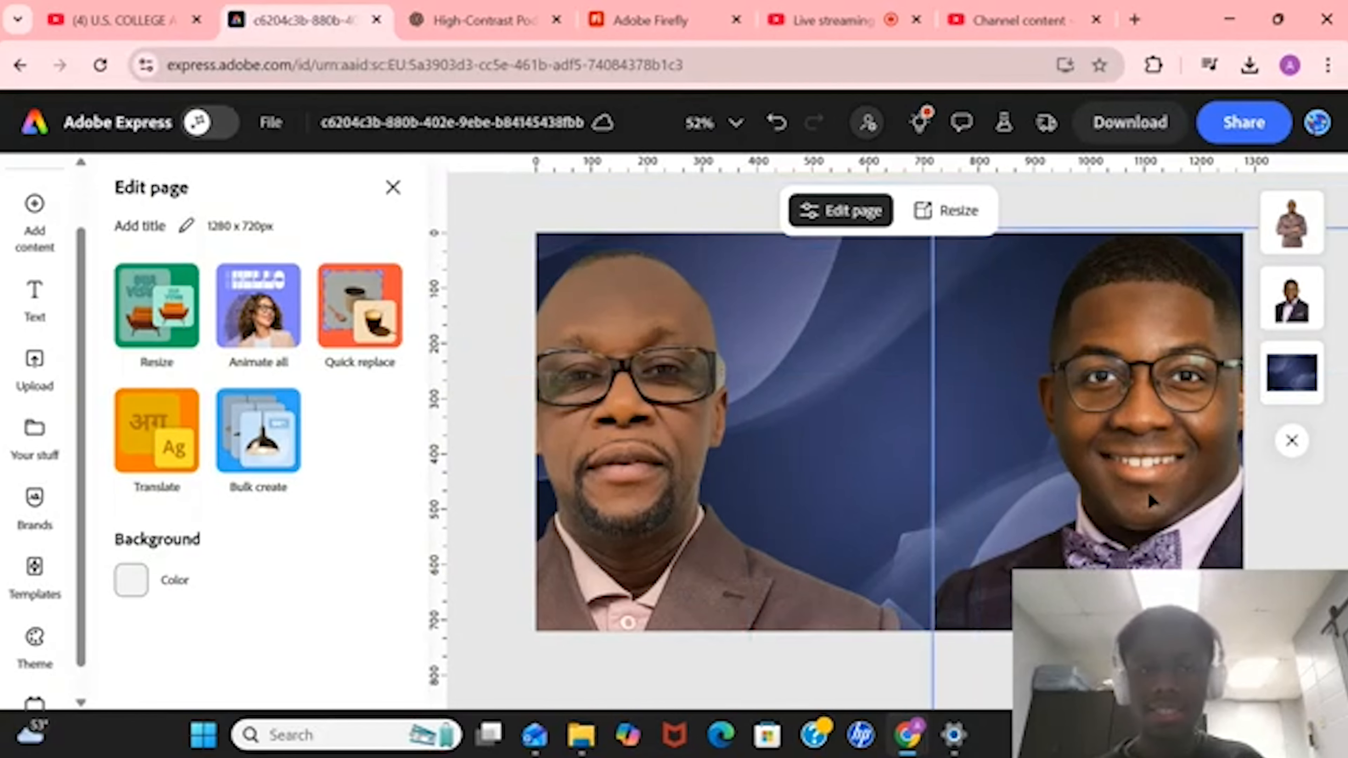
- Switch to the ChatGPT conversation on high-contrast podcast titles and review the suggested podcast title ideas
{"action": "left_click", "coordinate": [468, 7]}
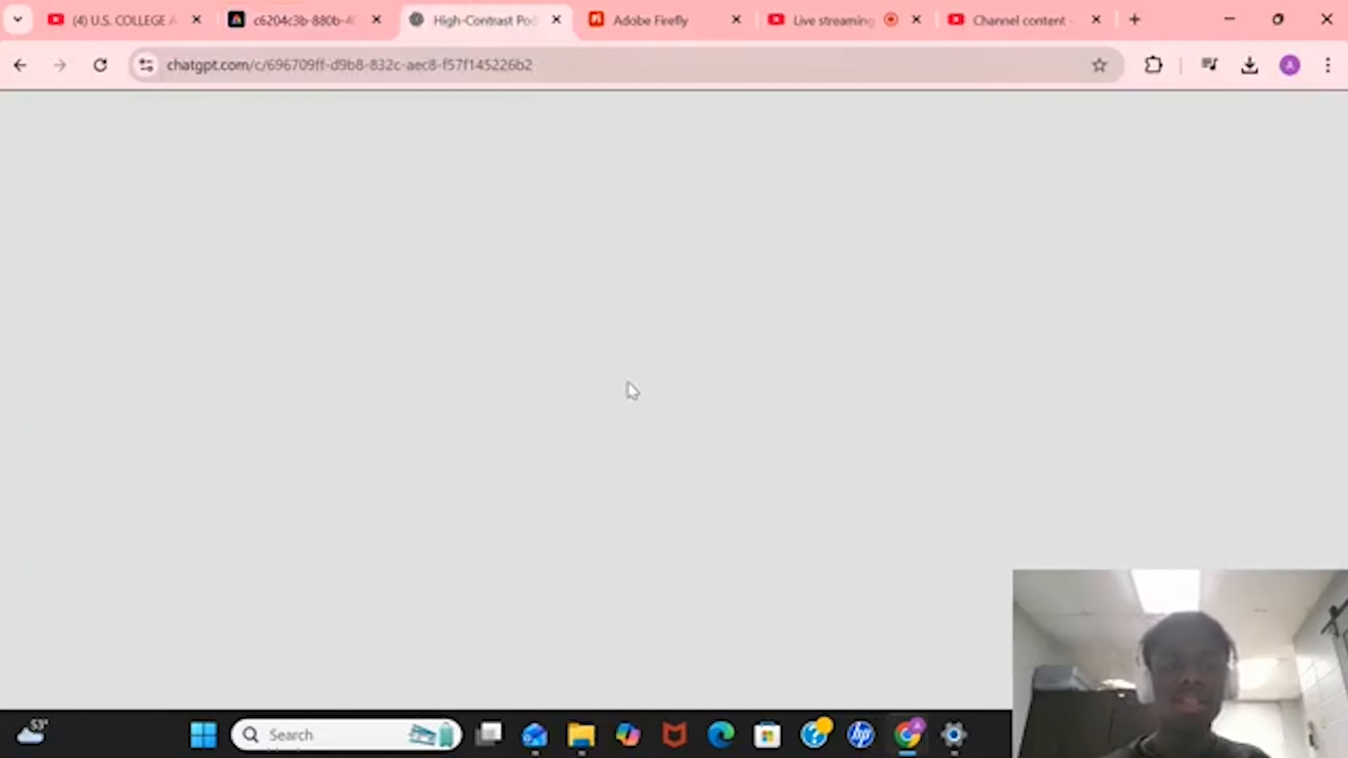
{"action": "scroll", "coordinate": [643, 411], "scroll_direction": "down", "scroll_amount": 3}
{"action": "scroll", "coordinate": [644, 410], "scroll_direction": "down", "scroll_amount": 2}
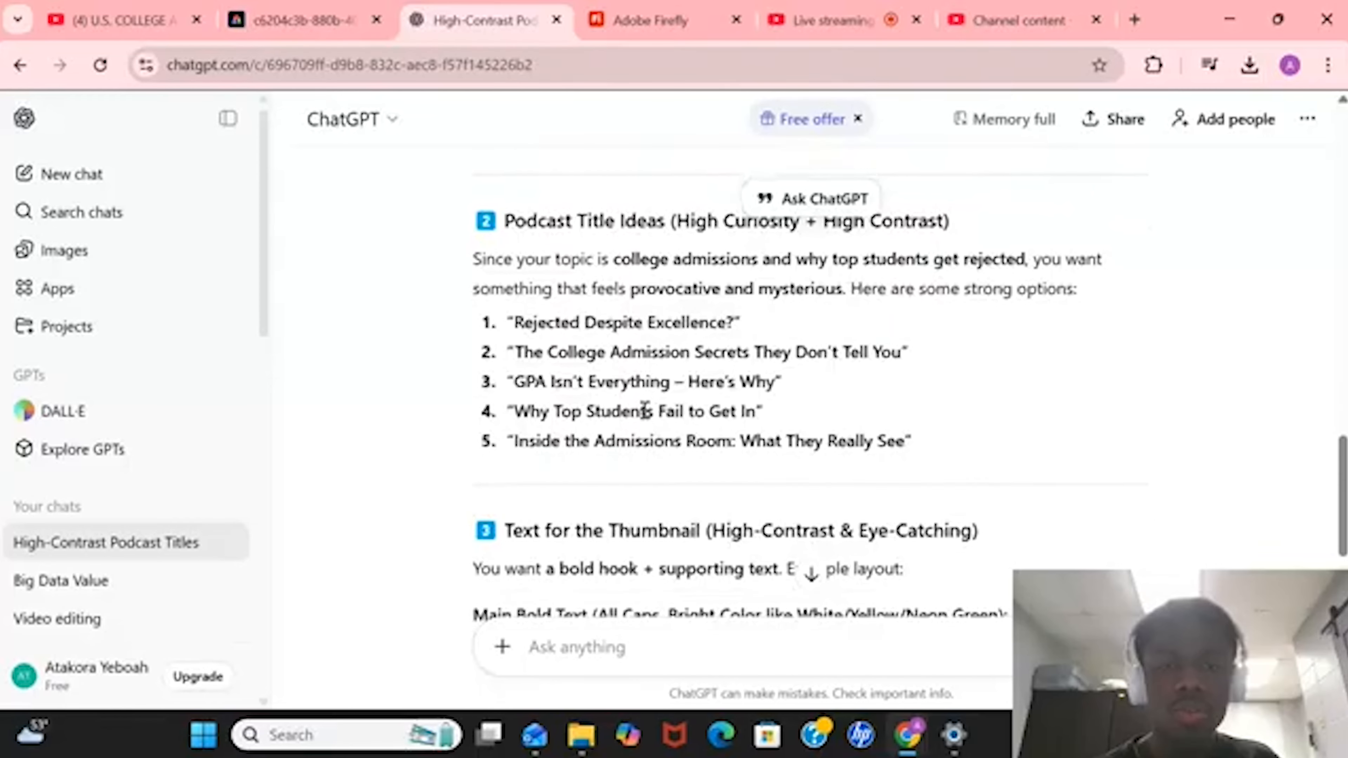
{"action": "scroll", "coordinate": [644, 410], "scroll_direction": "up", "scroll_amount": 1}
{"action": "scroll", "coordinate": [569, 511], "scroll_direction": "down", "scroll_amount": 1}
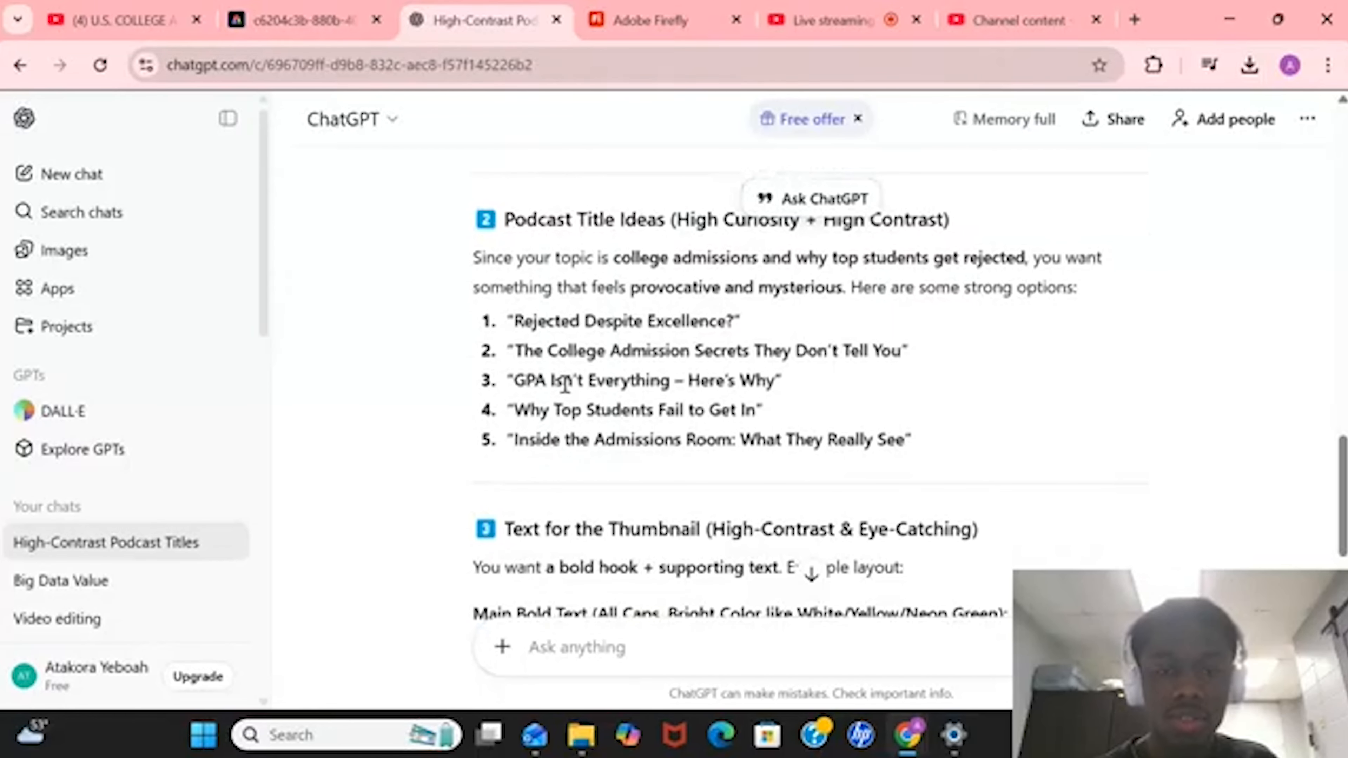
{"action": "scroll", "coordinate": [591, 491], "scroll_direction": "up", "scroll_amount": 1}
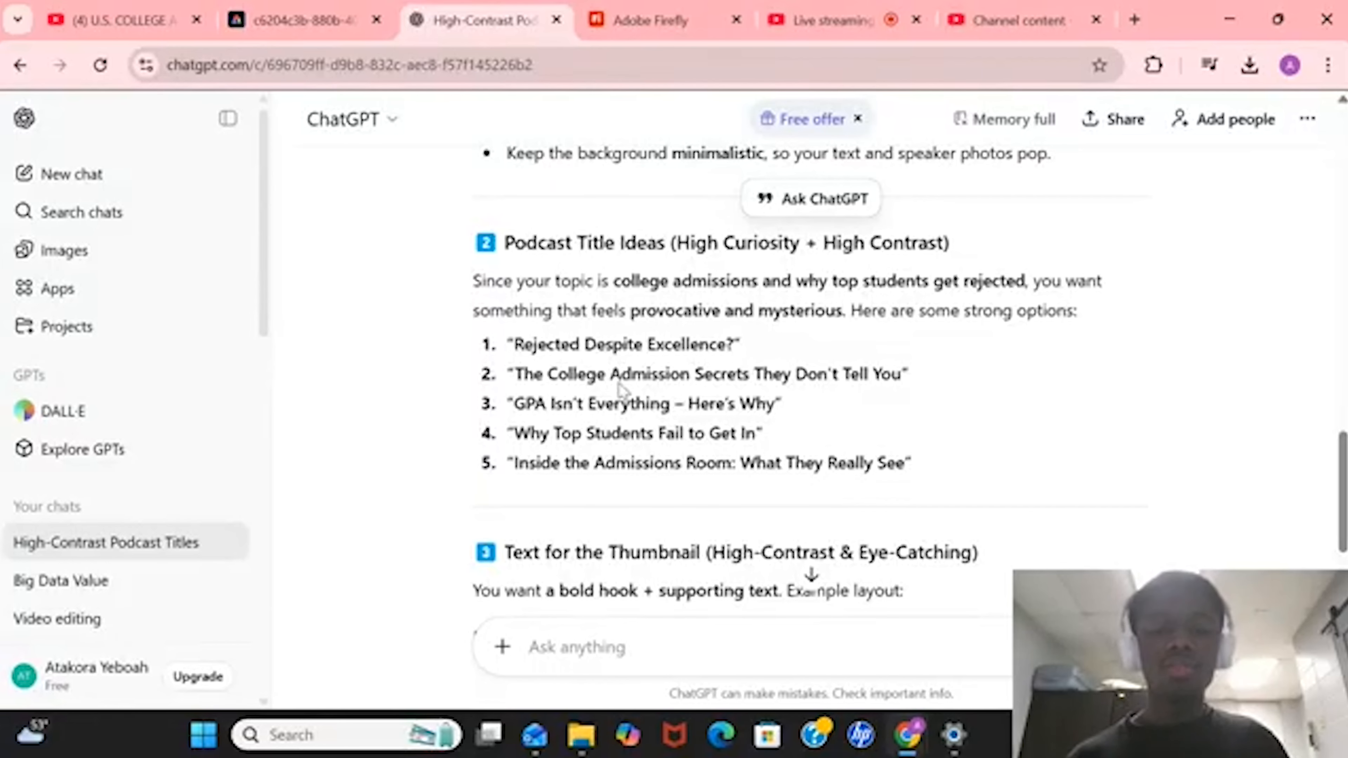
{"action": "scroll", "coordinate": [660, 362], "scroll_direction": "down", "scroll_amount": 1}
{"action": "scroll", "coordinate": [691, 307], "scroll_direction": "up", "scroll_amount": 1}
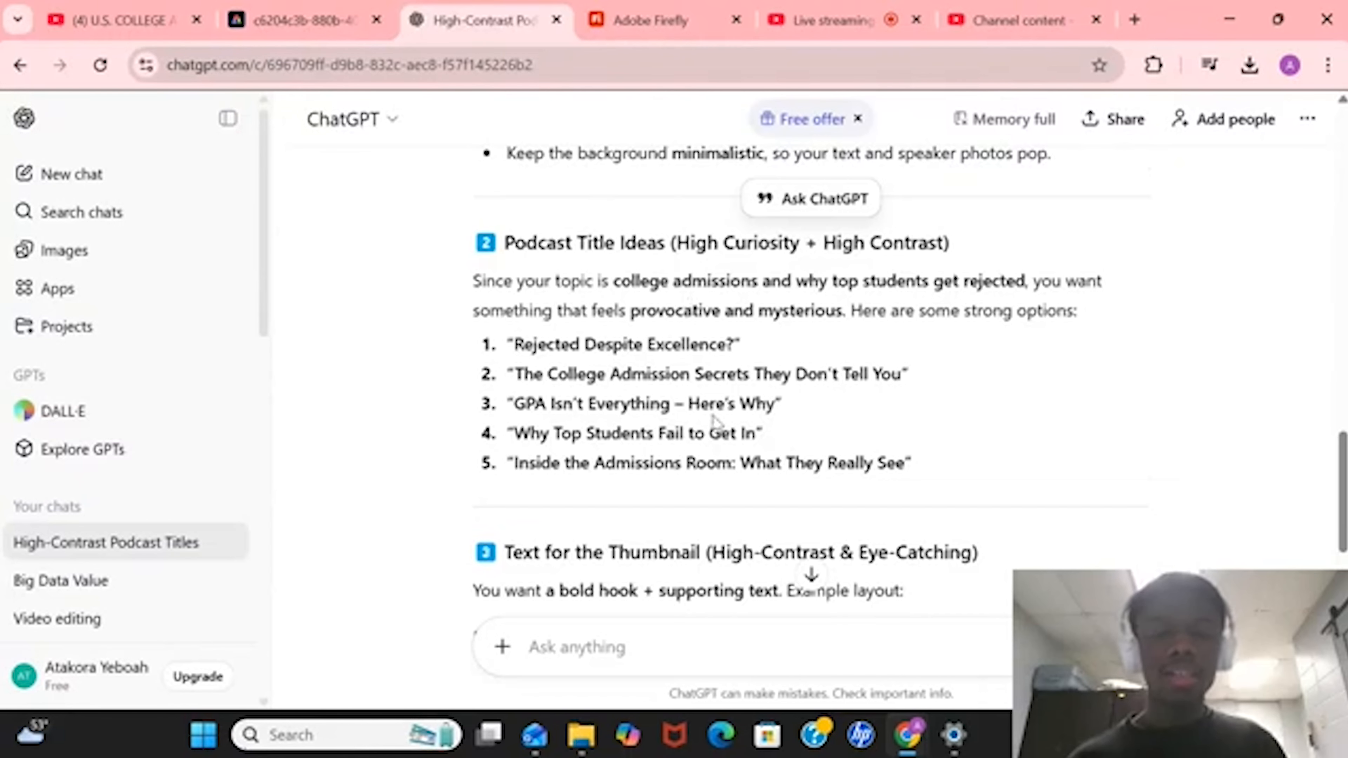
{"action": "scroll", "coordinate": [711, 425], "scroll_direction": "down", "scroll_amount": 1}
- Copy the main bold text "REJECTED DESPITE HIGH GPA" from ChatGPT's thumbnail text suggestions
{"action": "scroll", "coordinate": [645, 369], "scroll_direction": "down", "scroll_amount": 6}
{"action": "left_click_drag", "start_coordinate": [513, 306], "coordinate": [741, 307]}
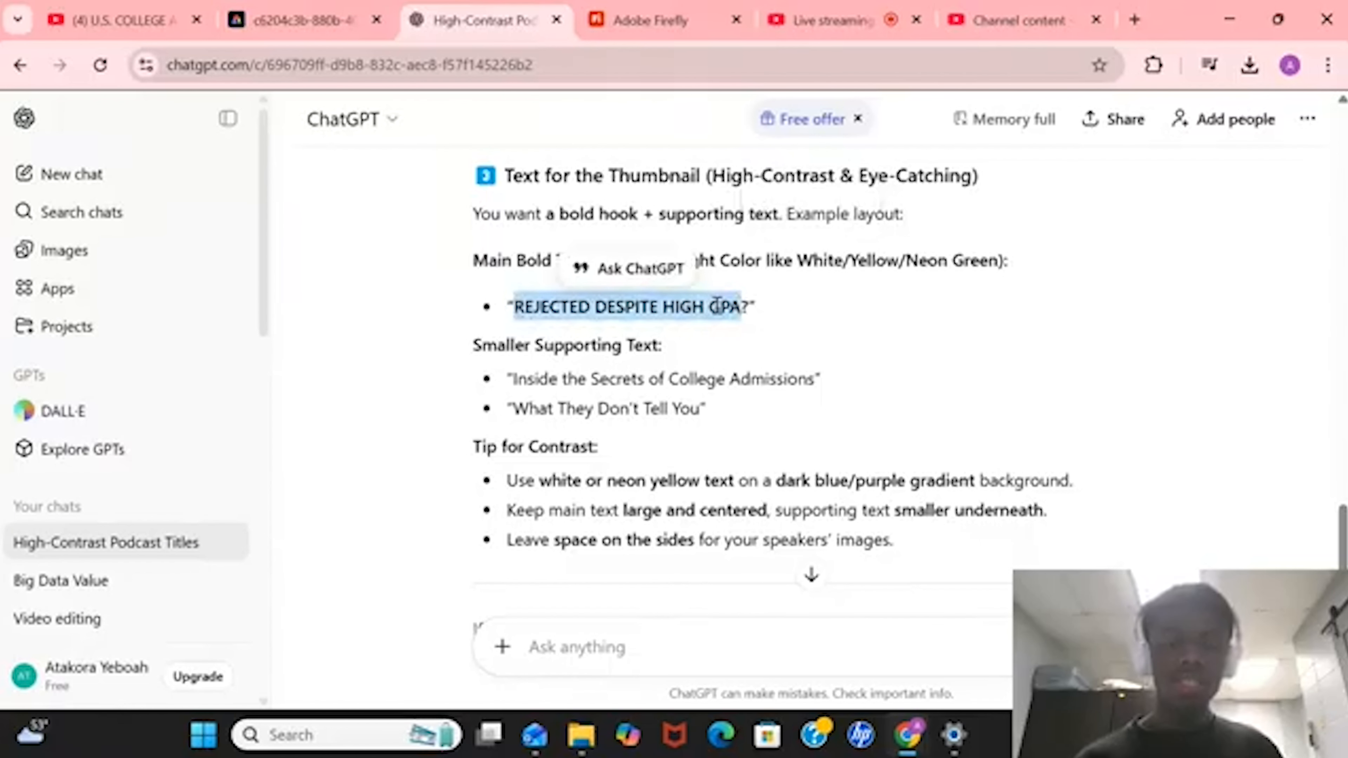
{"action": "right_click", "coordinate": [717, 313]}
{"action": "left_click", "coordinate": [743, 330]}
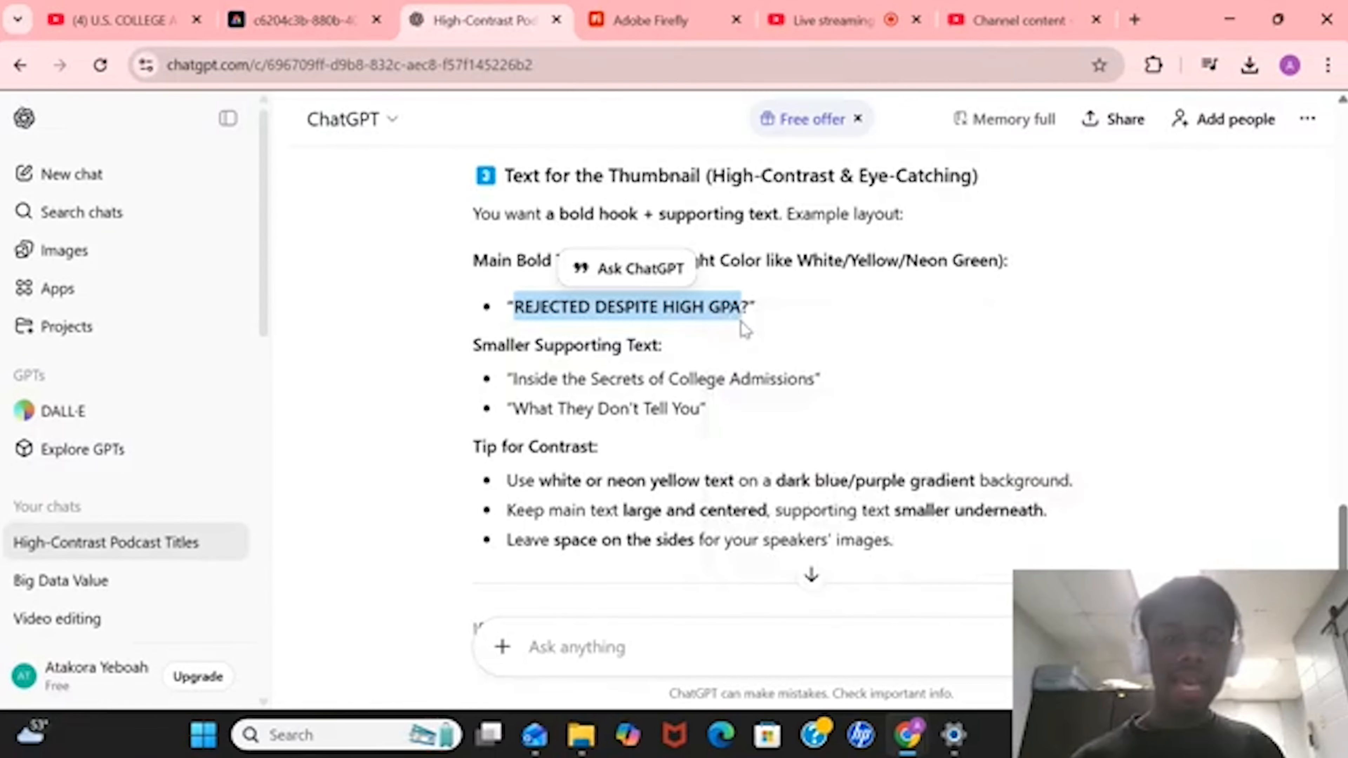
- Switch back to the Adobe Express thumbnail and add a title text reading "rejected"
{"action": "left_click", "coordinate": [335, 7]}
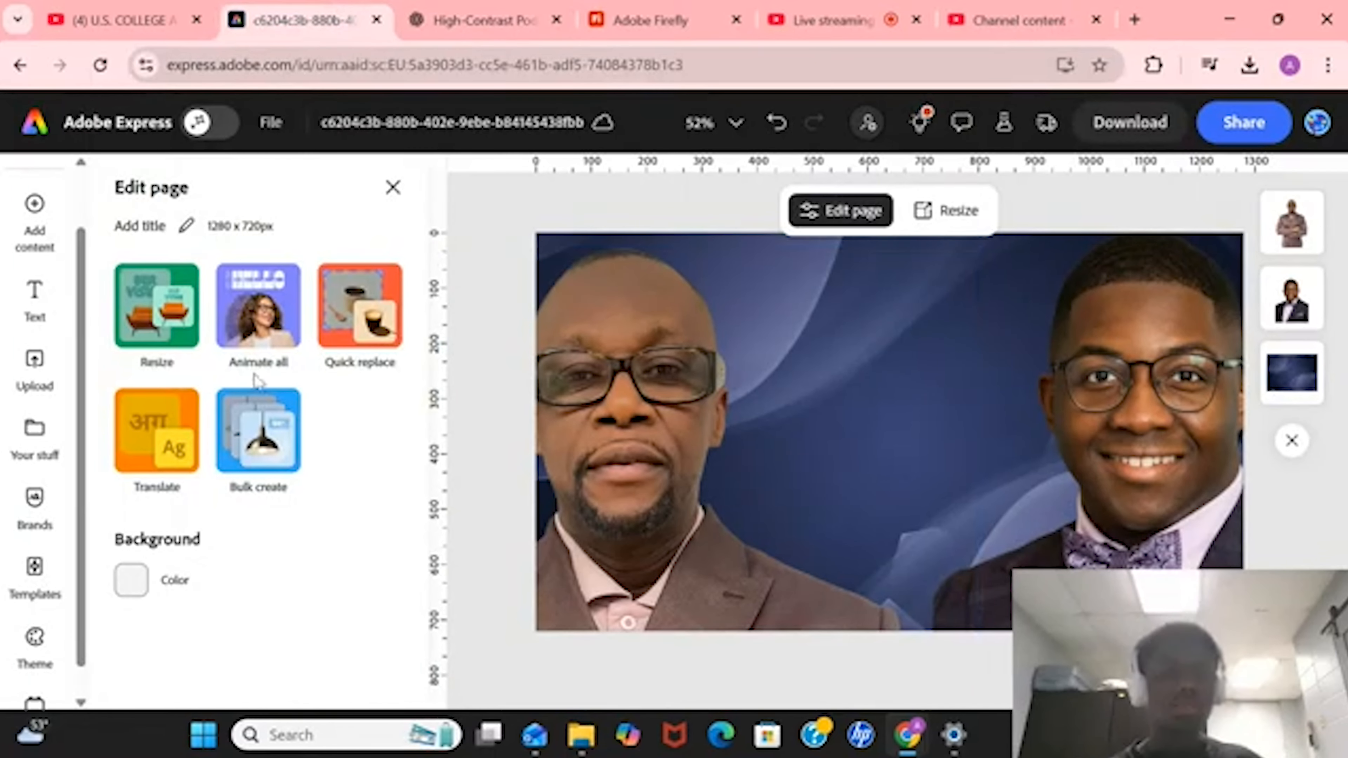
{"action": "left_click", "coordinate": [30, 294]}
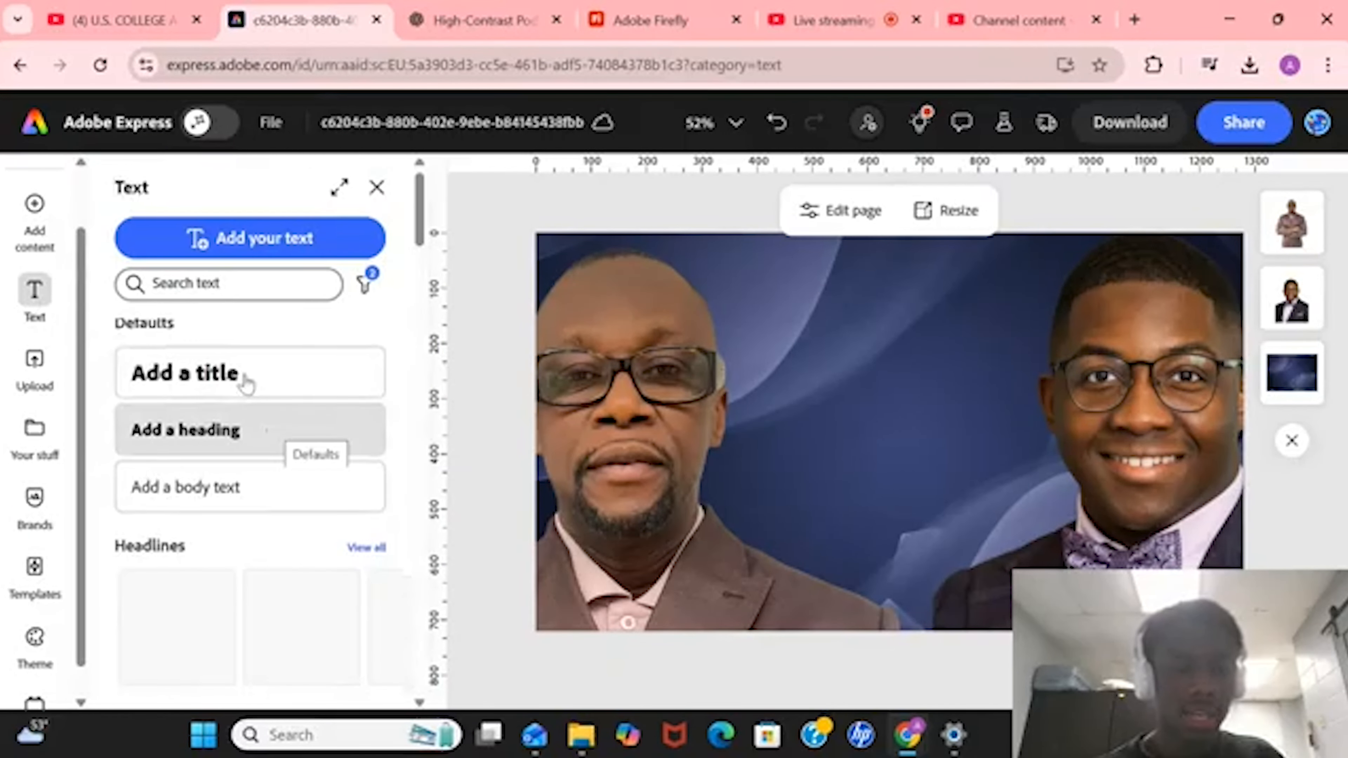
{"action": "left_click", "coordinate": [233, 382]}
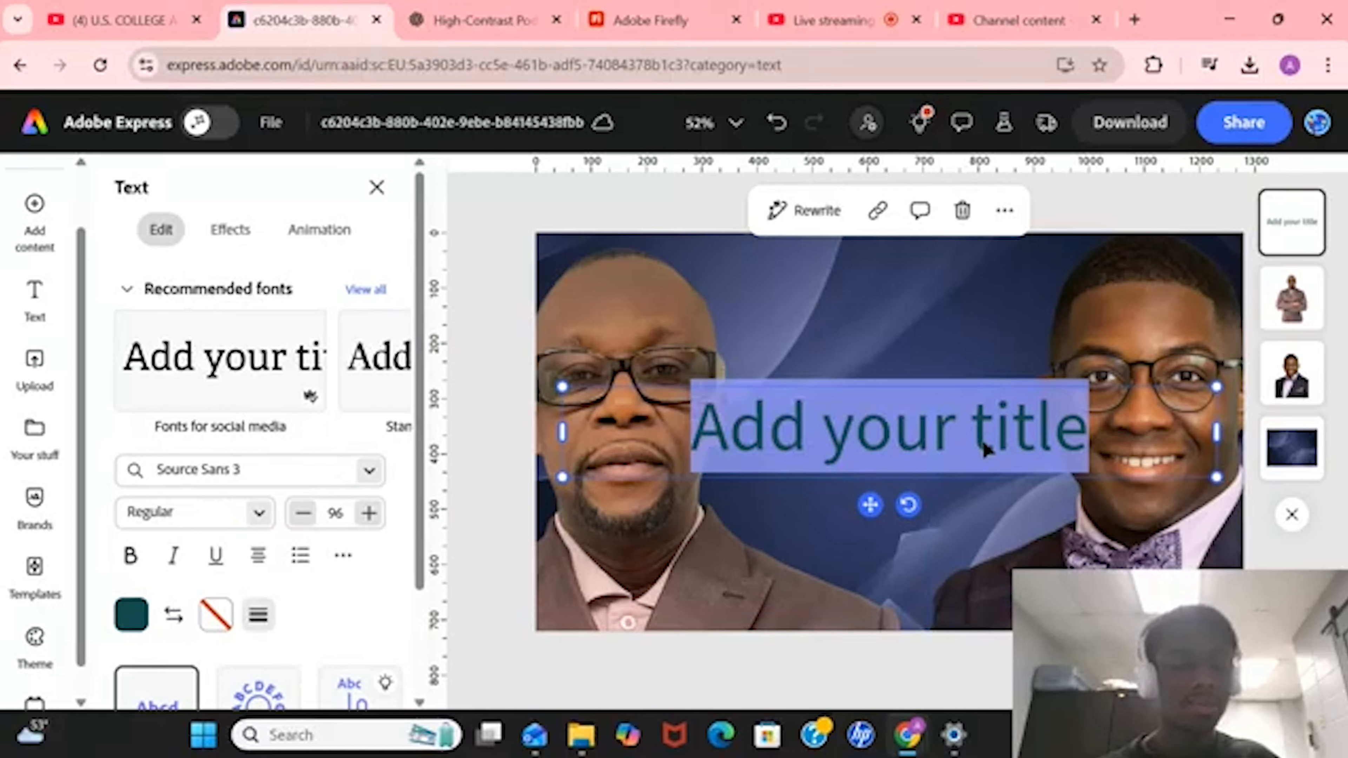
{"action": "type", "text": "re"}
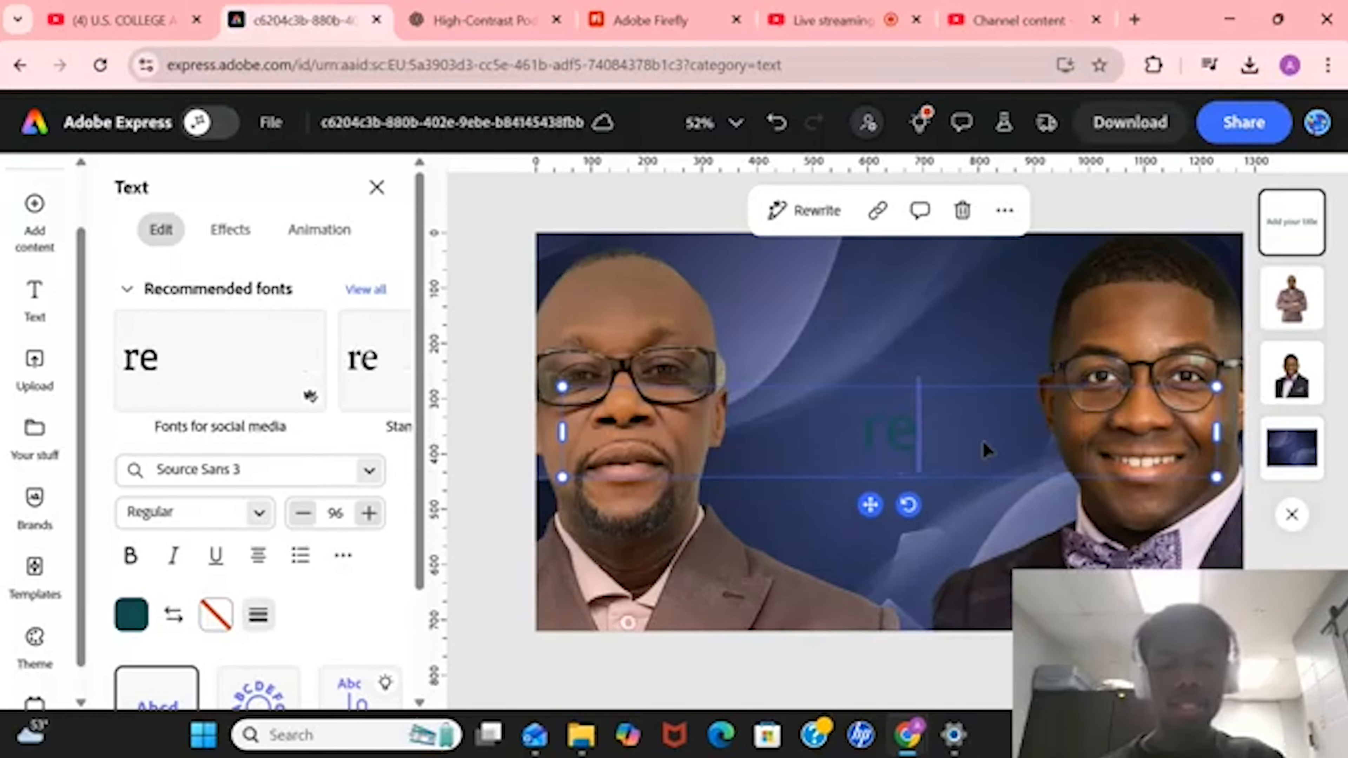
{"action": "type", "text": "ject"}
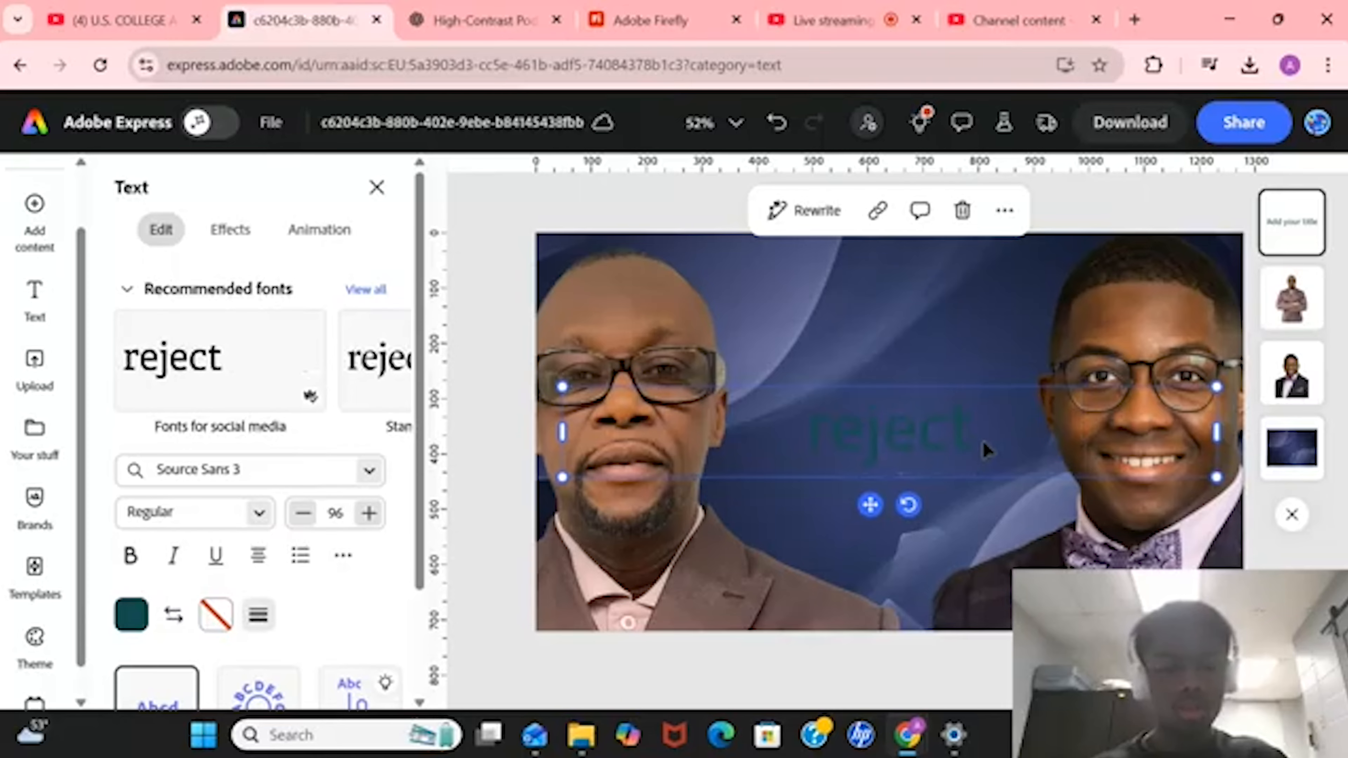
{"action": "type", "text": "ed"}
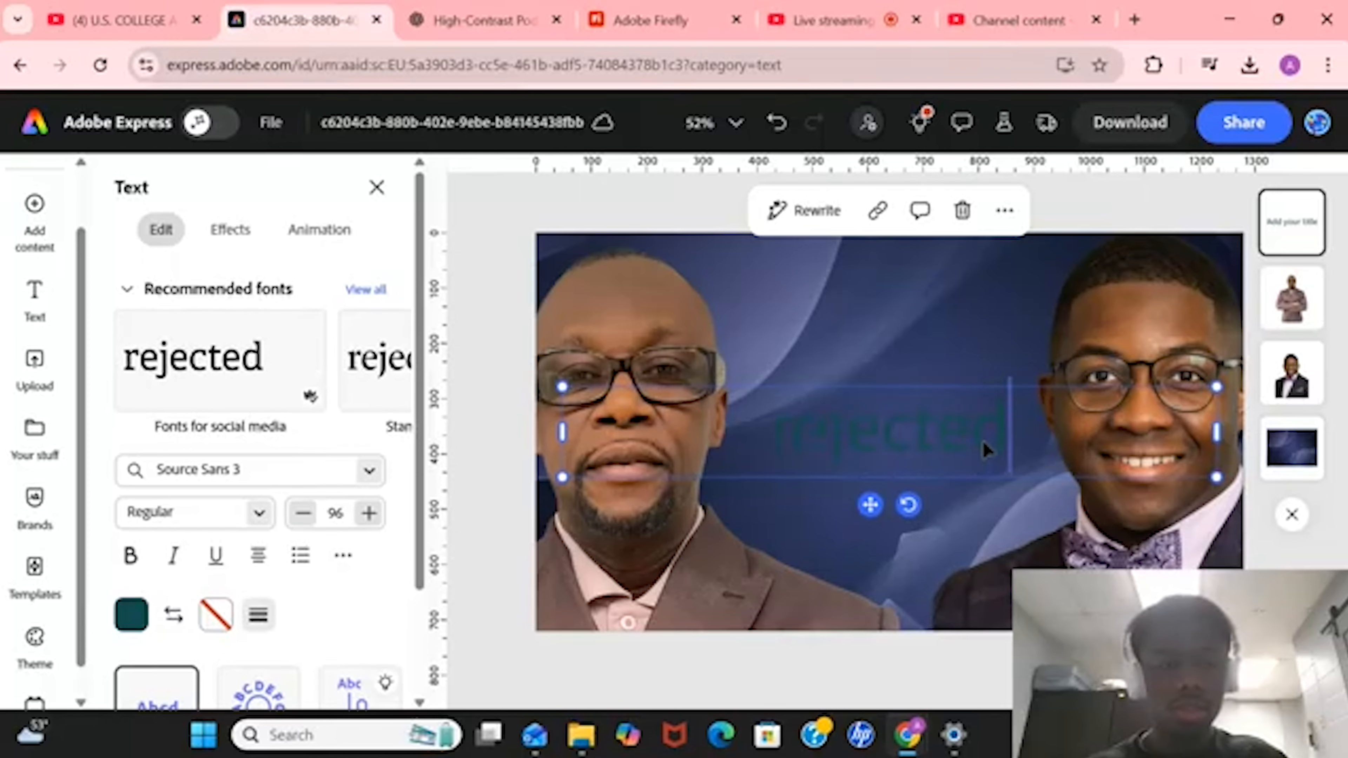
- Change the text color of the "rejected" title to white
{"action": "key", "text": "ctrl+a"}
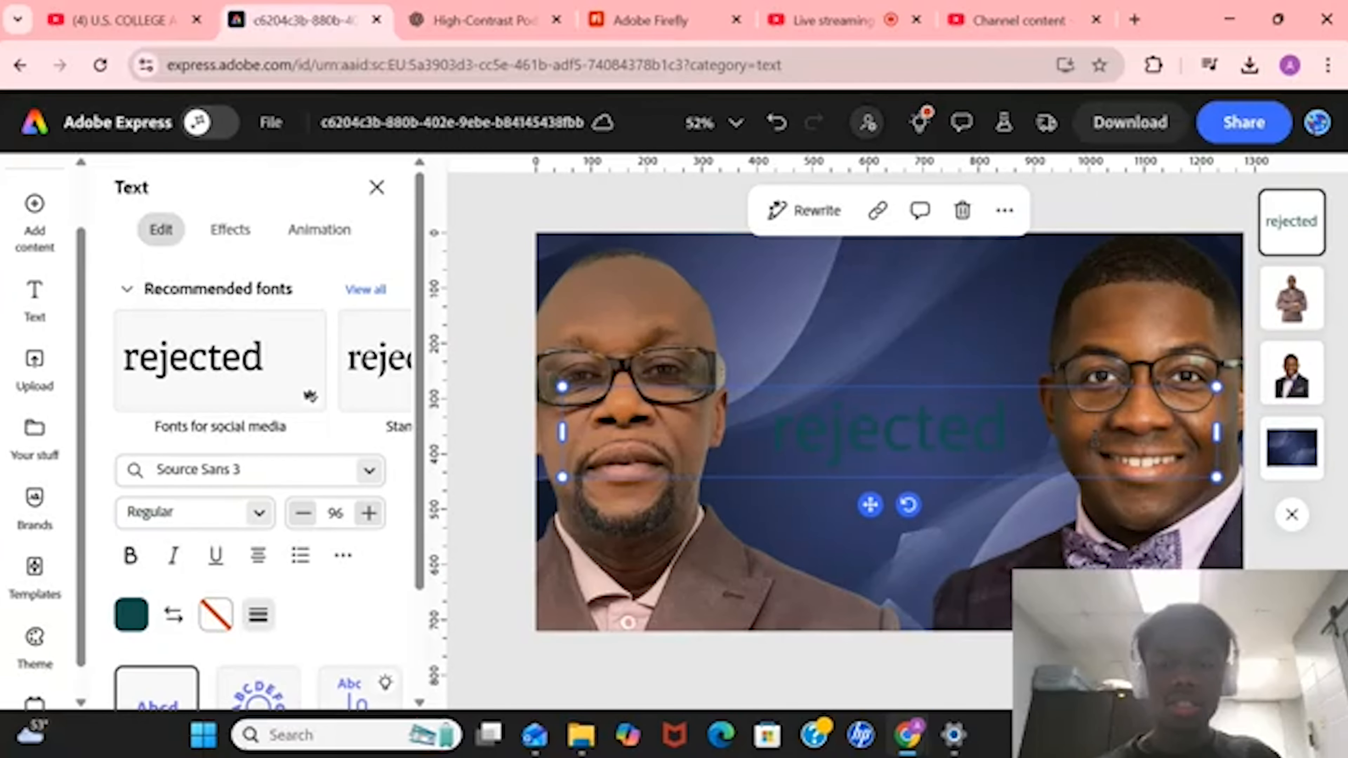
{"action": "left_click", "coordinate": [130, 615]}
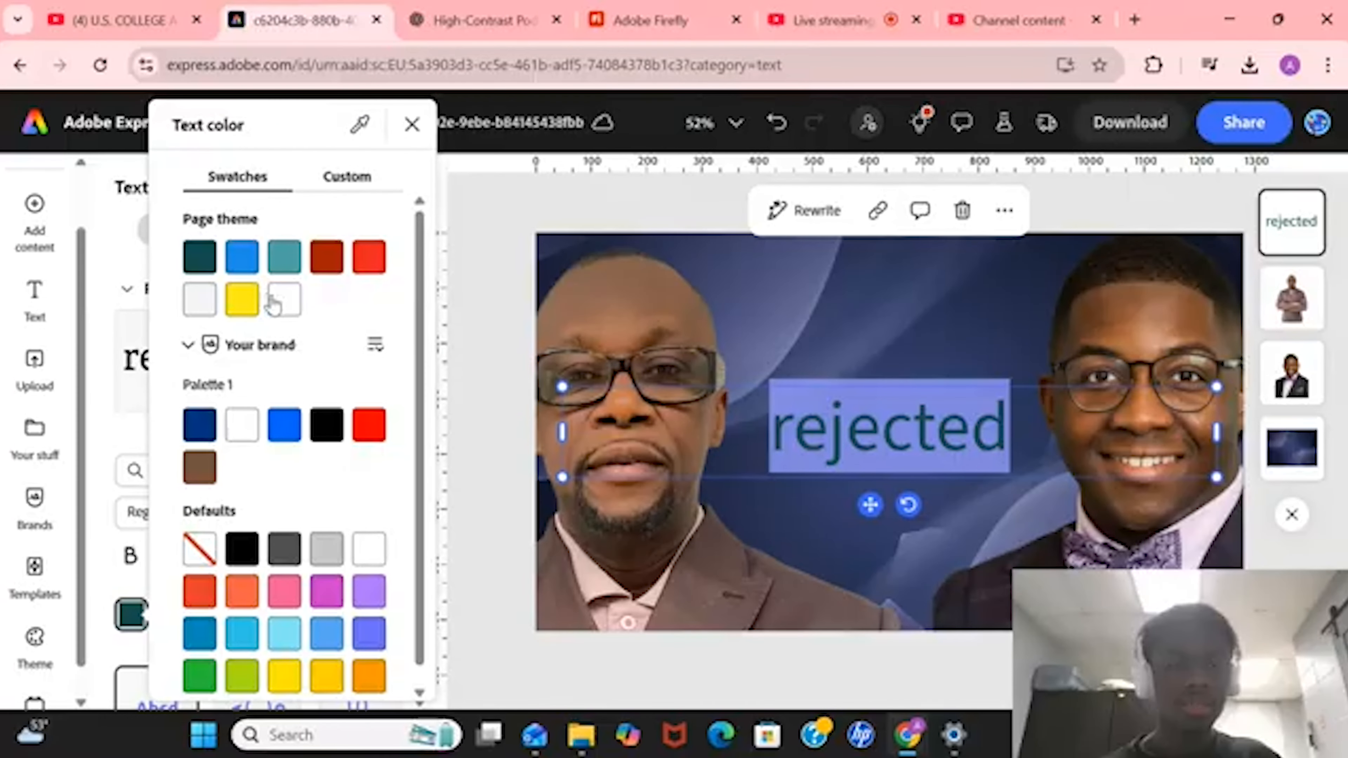
{"action": "left_click", "coordinate": [284, 300]}
{"action": "left_click", "coordinate": [1046, 435]}
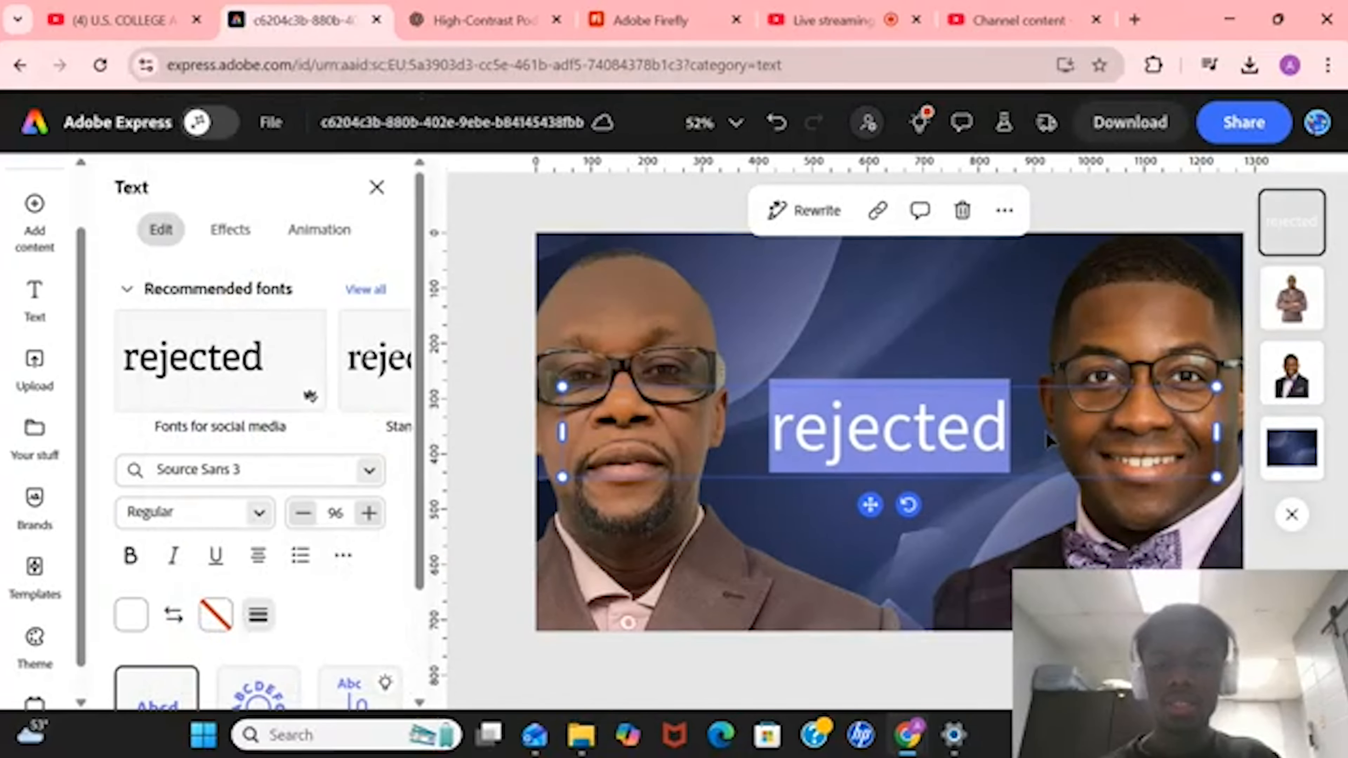
- Check ChatGPT's headline wording, add "despite" as a second line below "rejected", and move the title block up
{"action": "left_click", "coordinate": [1047, 434]}
{"action": "key", "text": "Return"}
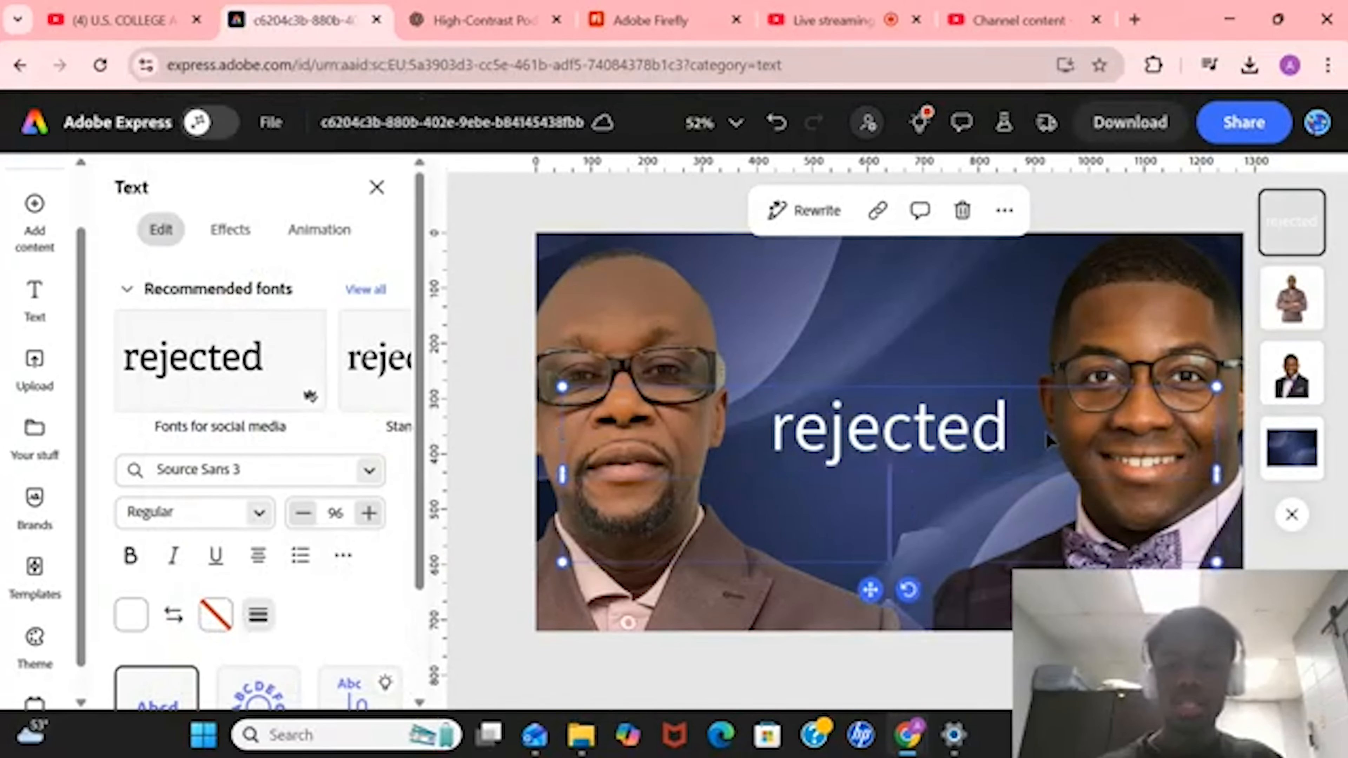
{"action": "left_click", "coordinate": [483, 20]}
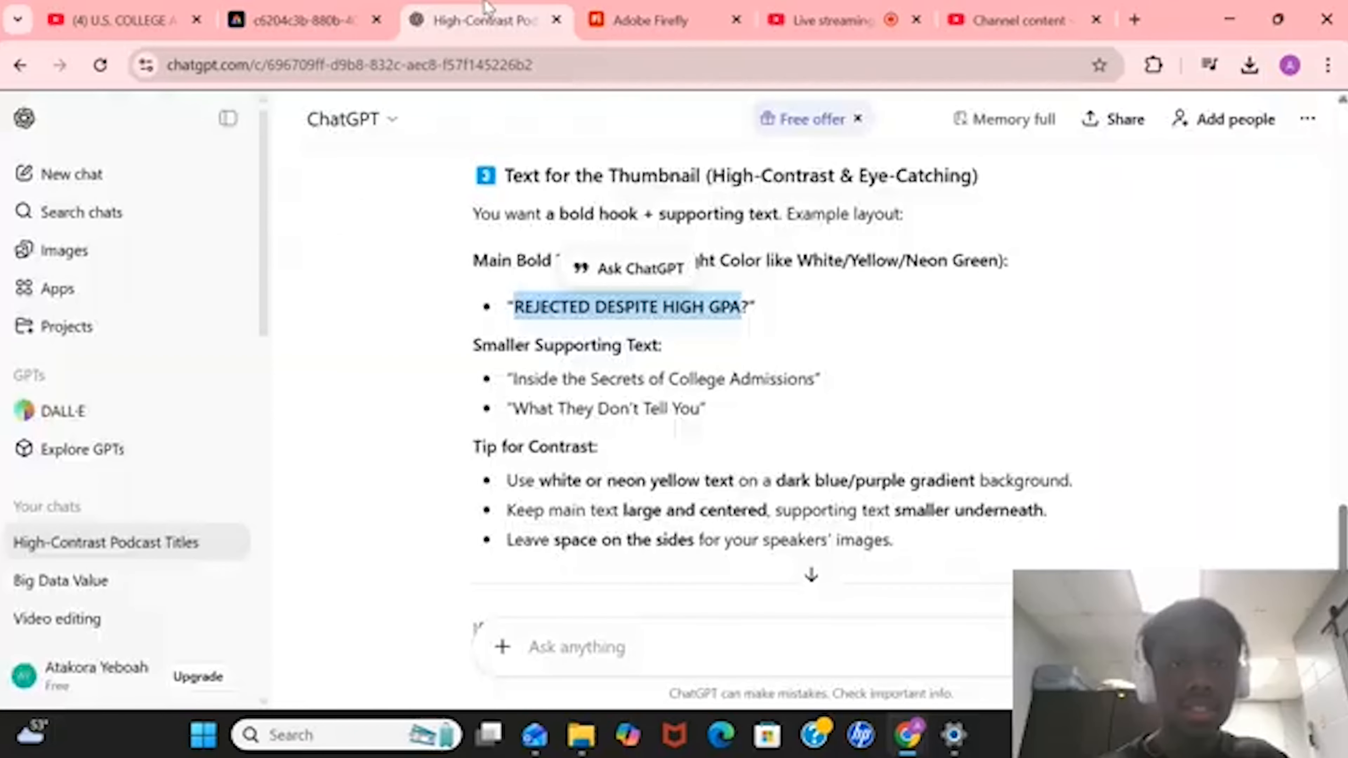
{"action": "left_click", "coordinate": [355, 10]}
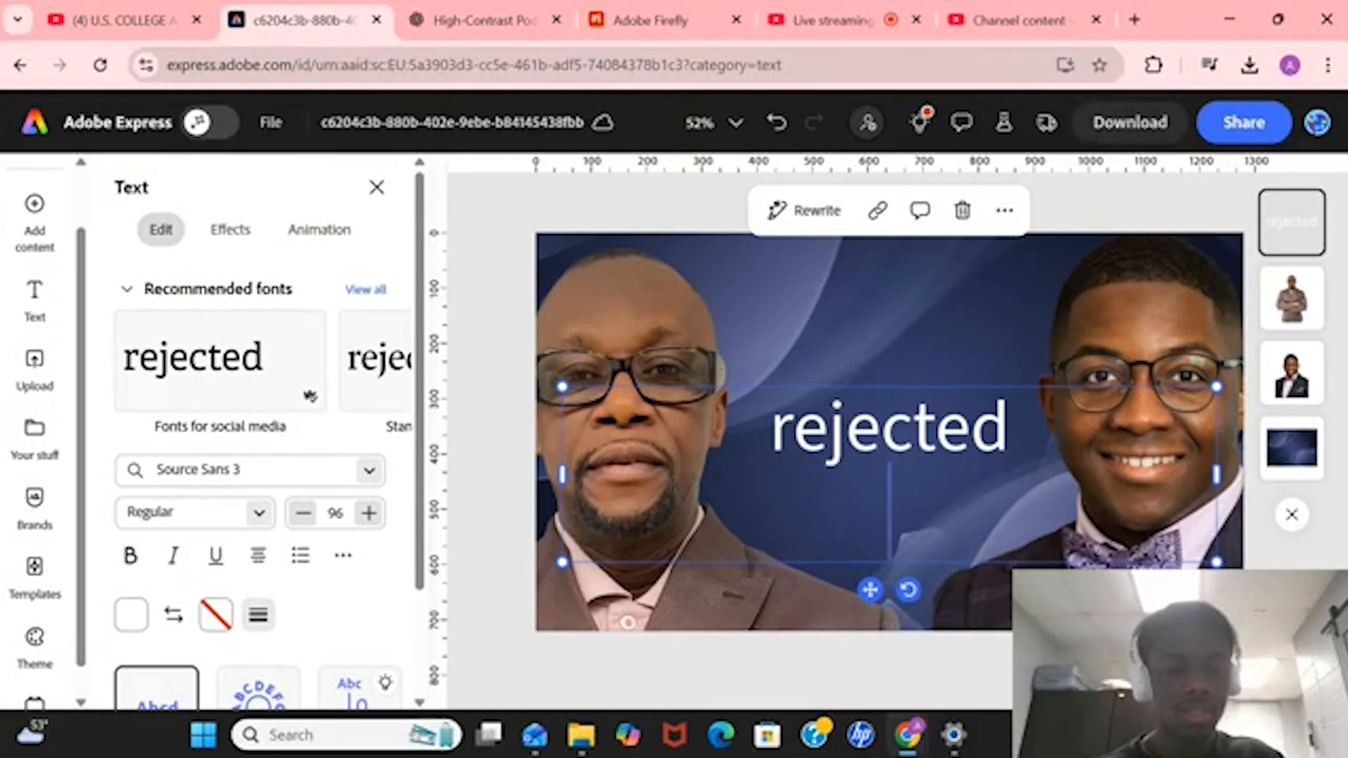
{"action": "type", "text": "despise"}
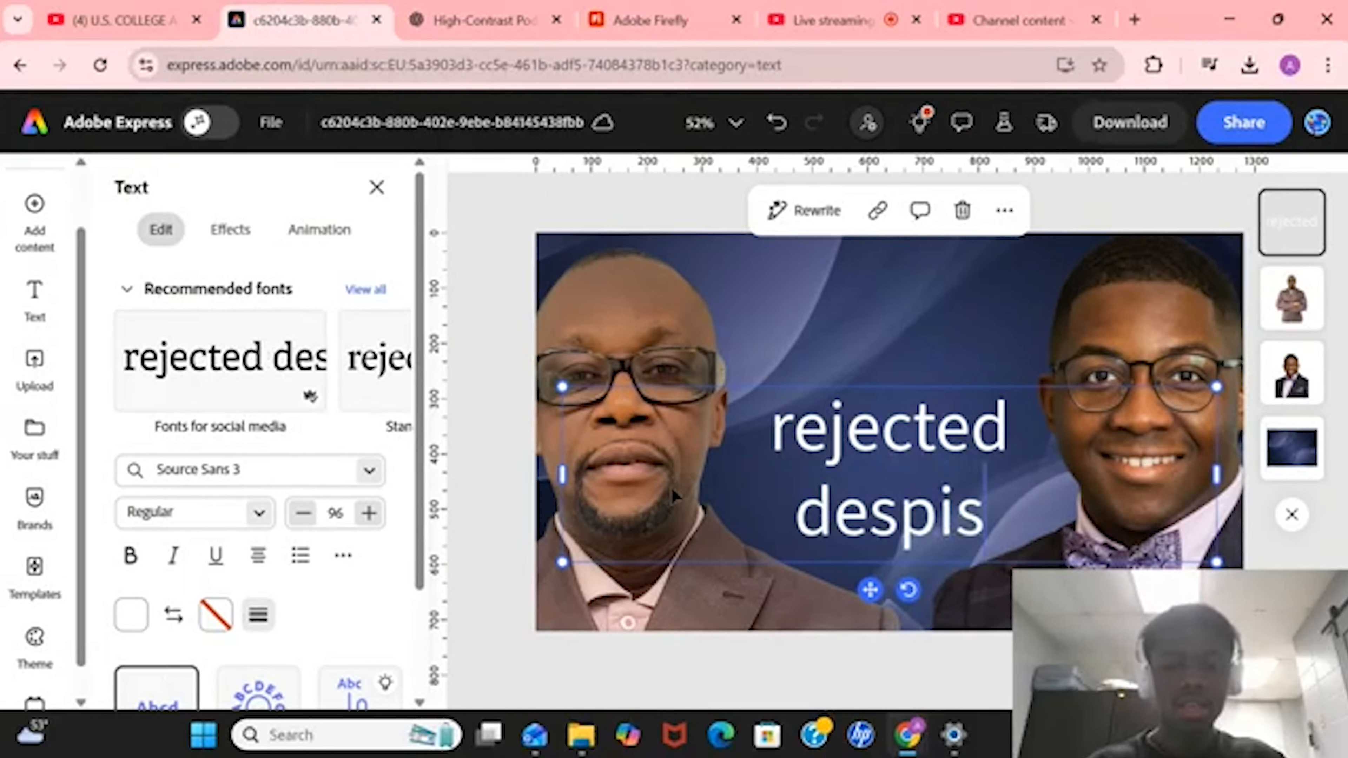
{"action": "key", "text": "BackSpace"}
{"action": "key", "text": "BackSpace"}
{"action": "type", "text": "te"}
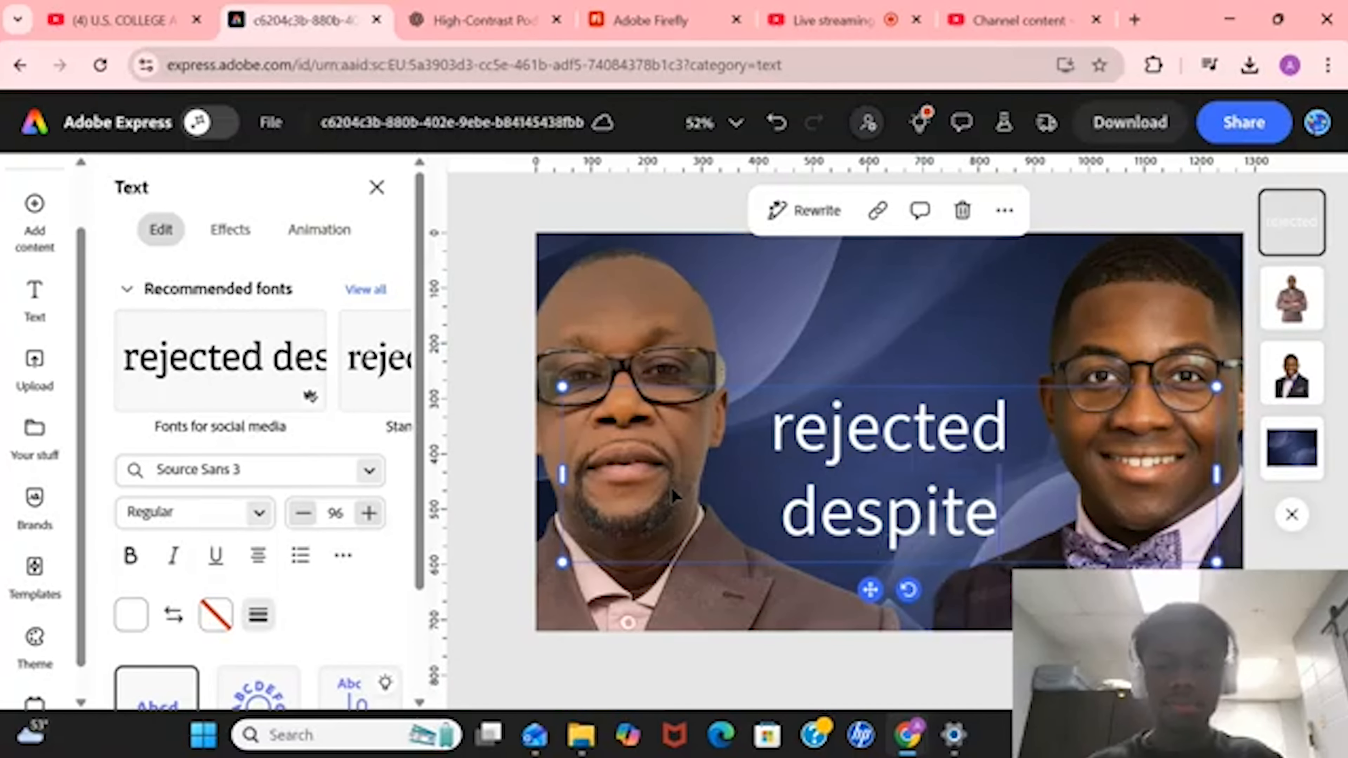
{"action": "left_click_drag", "start_coordinate": [870, 589], "coordinate": [872, 499]}
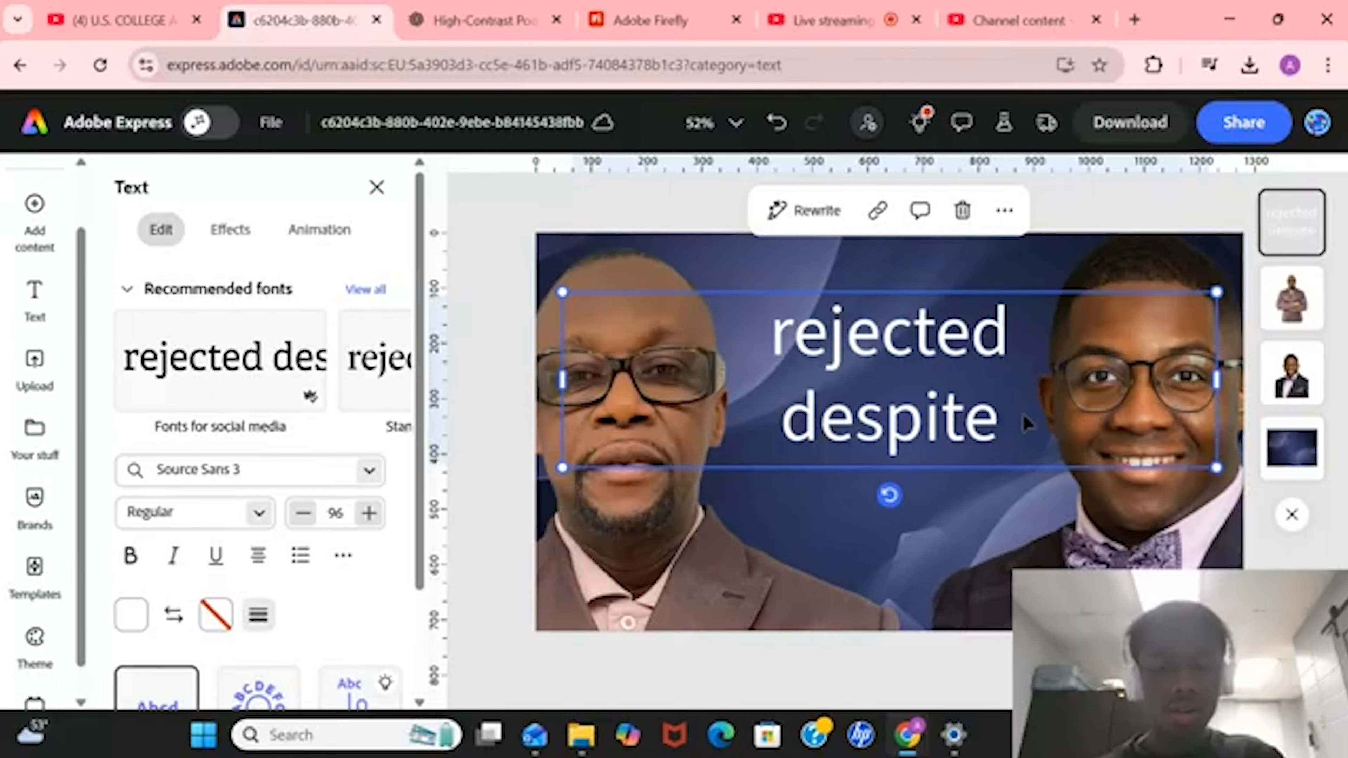
- Duplicate the title block, place the copy below the original, and replace its text with "high gpa"
{"action": "key", "text": "ctrl+d"}
{"action": "left_click_drag", "start_coordinate": [1044, 444], "coordinate": [1034, 565]}
{"action": "double_click", "coordinate": [998, 564]}
{"action": "key", "text": "ctrl+a"}
{"action": "type", "text": "hig"}
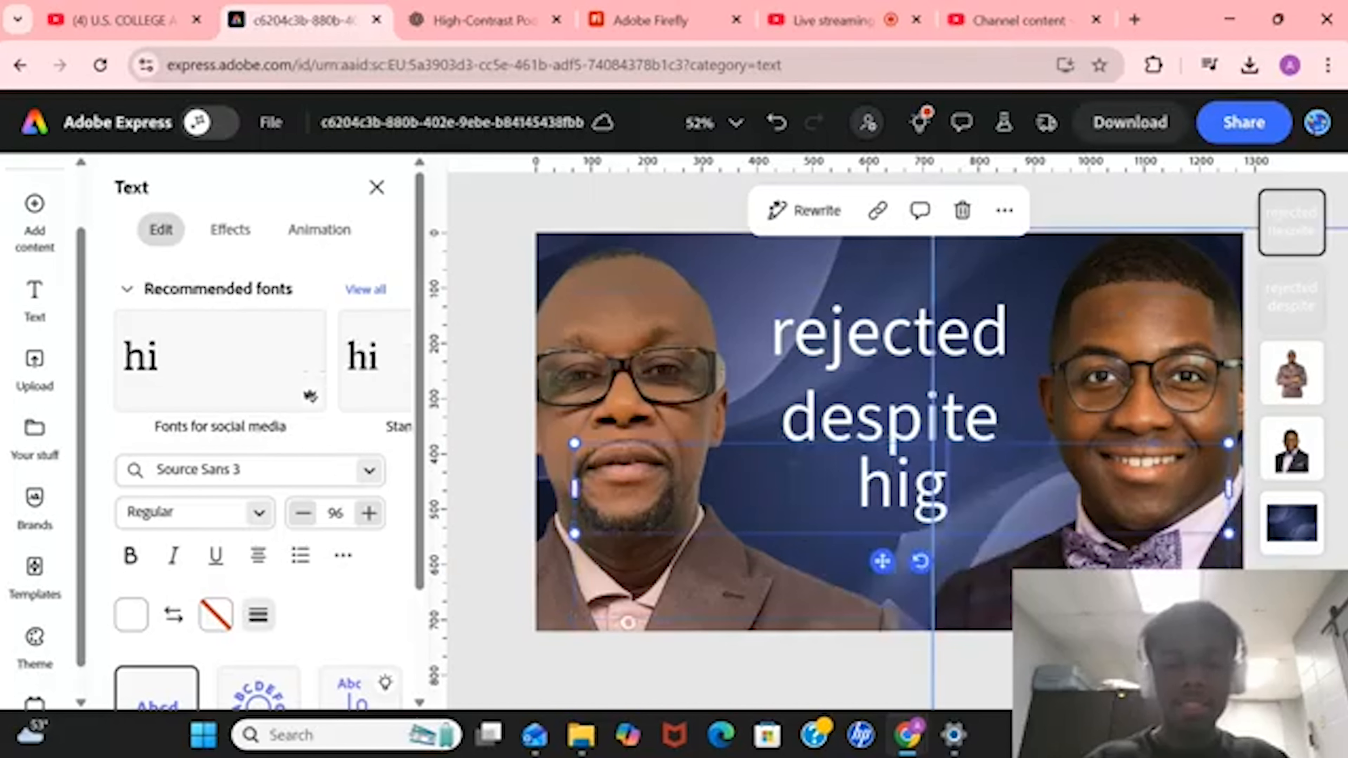
{"action": "type", "text": "h gpa"}
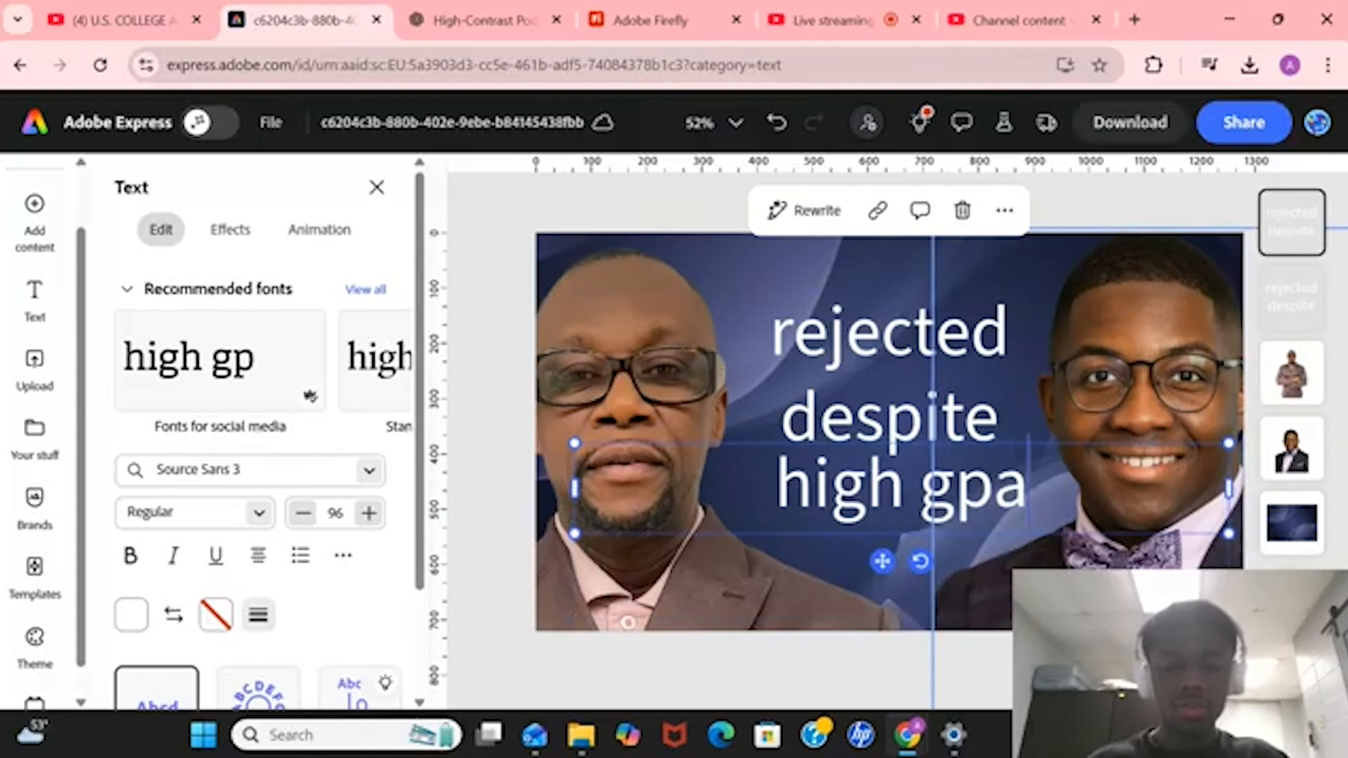
- Move the "high gpa" text lower and shift the "rejected despite" block down to sit just above it
{"action": "left_click_drag", "start_coordinate": [883, 562], "coordinate": [869, 589]}
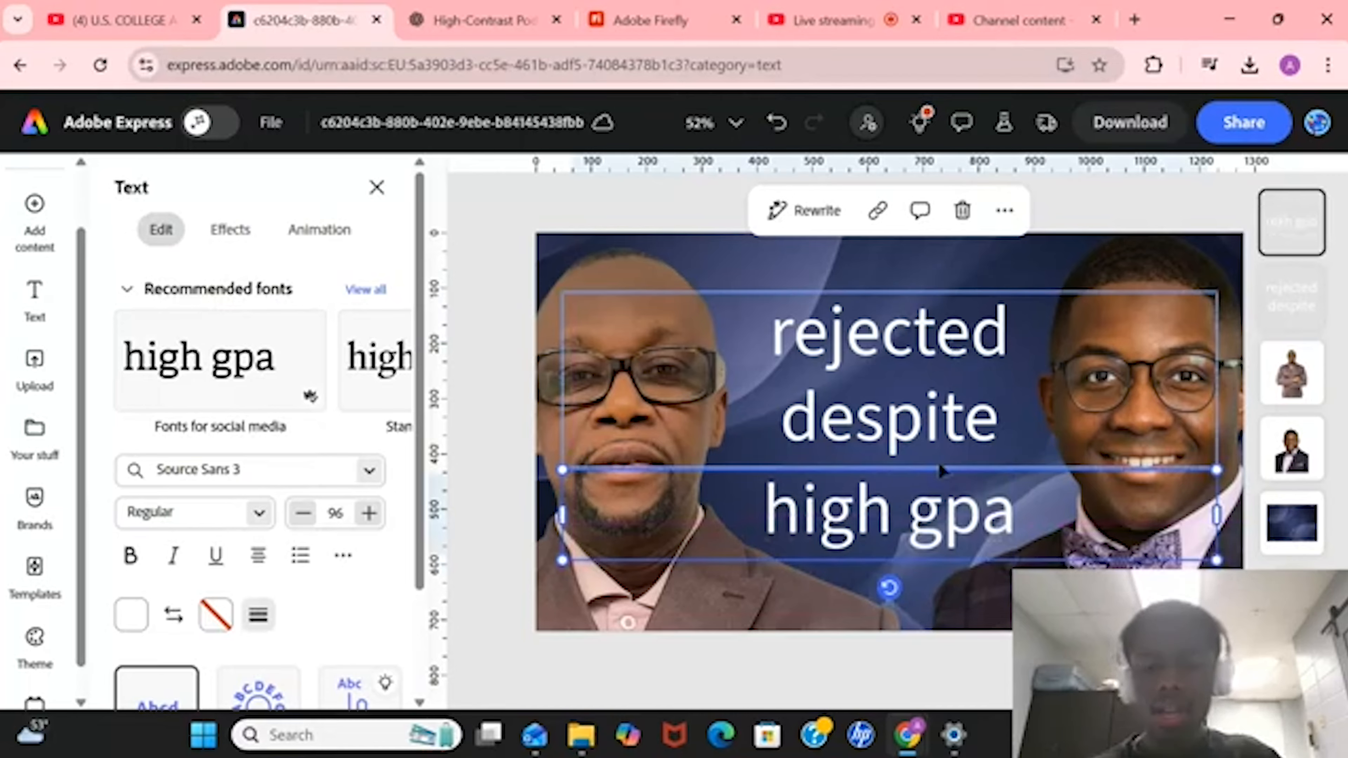
{"action": "mouse_move", "coordinate": [930, 541]}
{"action": "left_mouse_down"}
{"action": "mouse_move", "coordinate": [925, 567]}
{"action": "mouse_move", "coordinate": [935, 558]}
{"action": "left_mouse_up"}
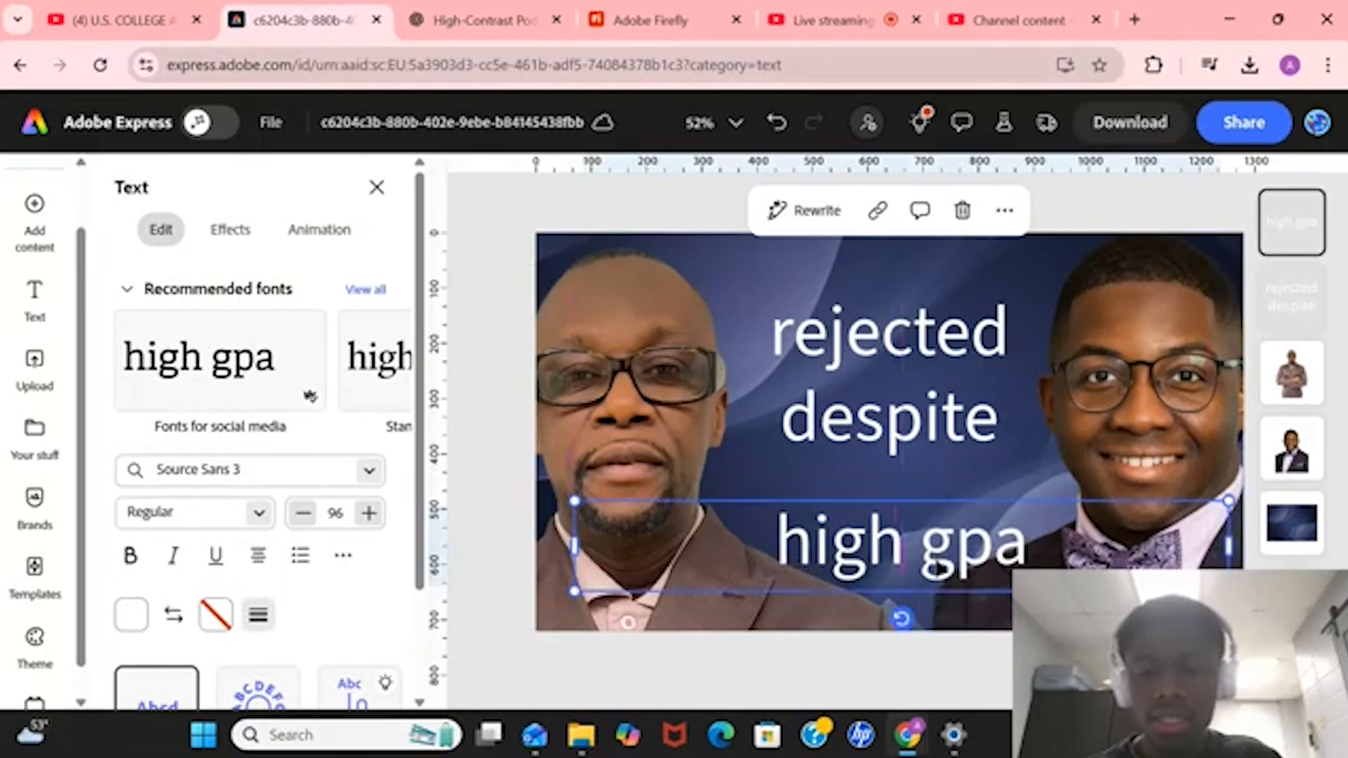
{"action": "left_click", "coordinate": [950, 425]}
{"action": "left_click_drag", "start_coordinate": [951, 425], "coordinate": [951, 446]}
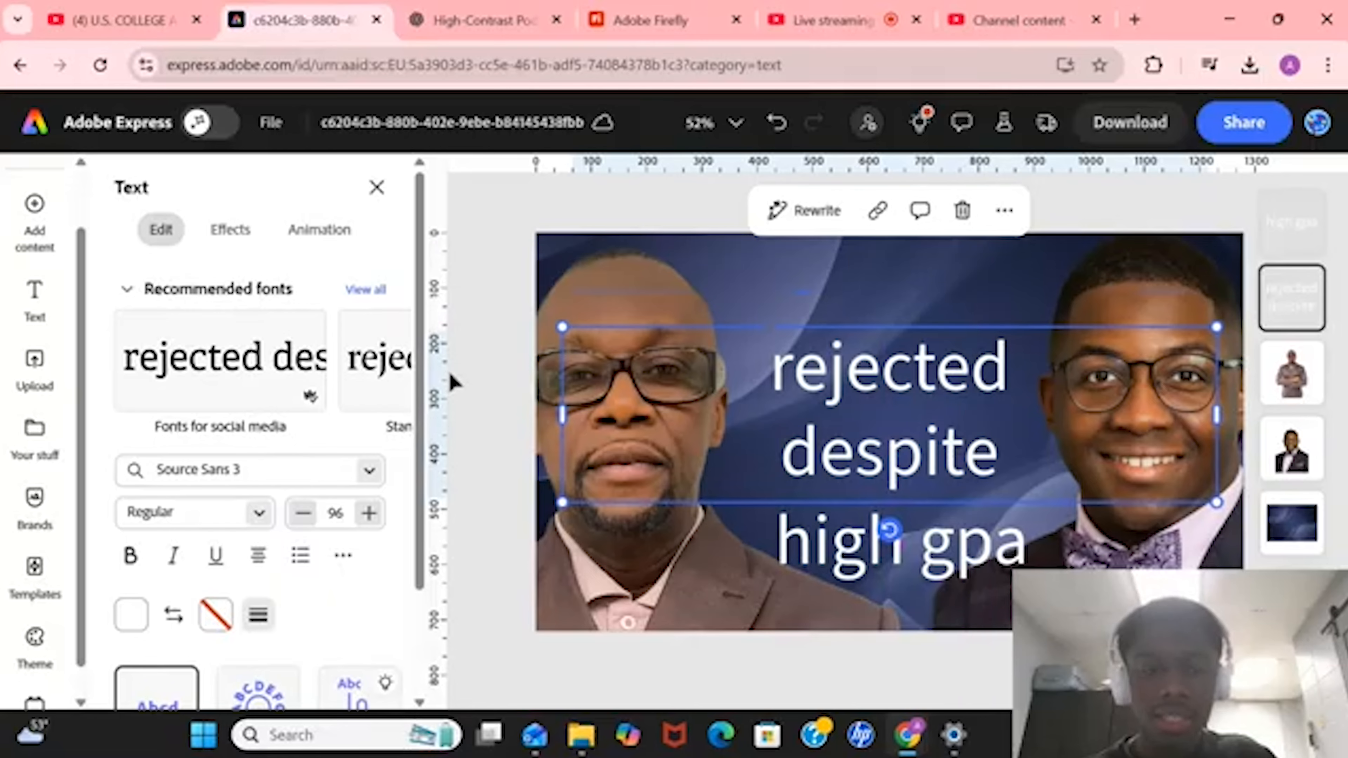
- Add a horizontal guide at the portraits' eye level, center "rejected" on it, and move "high gpa" up closer to "despite"
{"action": "left_click", "coordinate": [436, 384]}
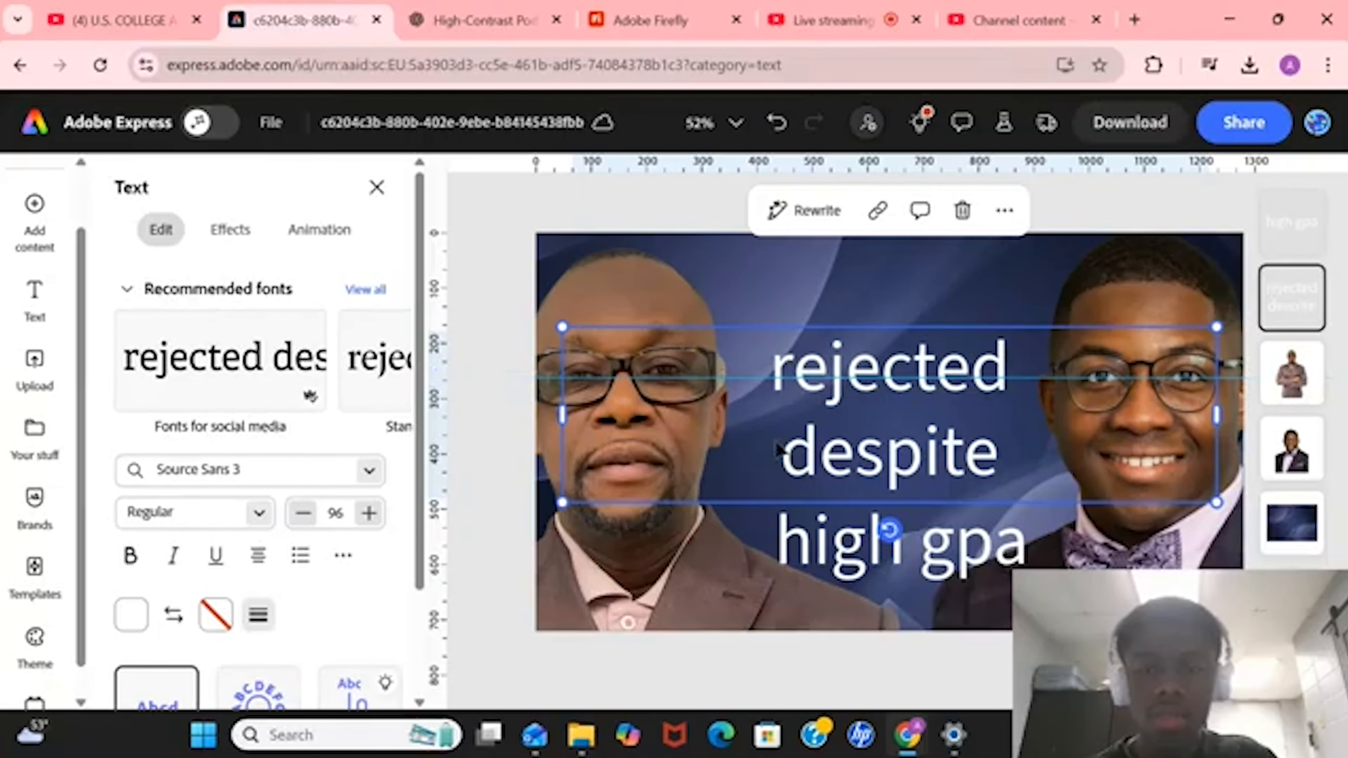
{"action": "left_click_drag", "start_coordinate": [957, 447], "coordinate": [958, 456]}
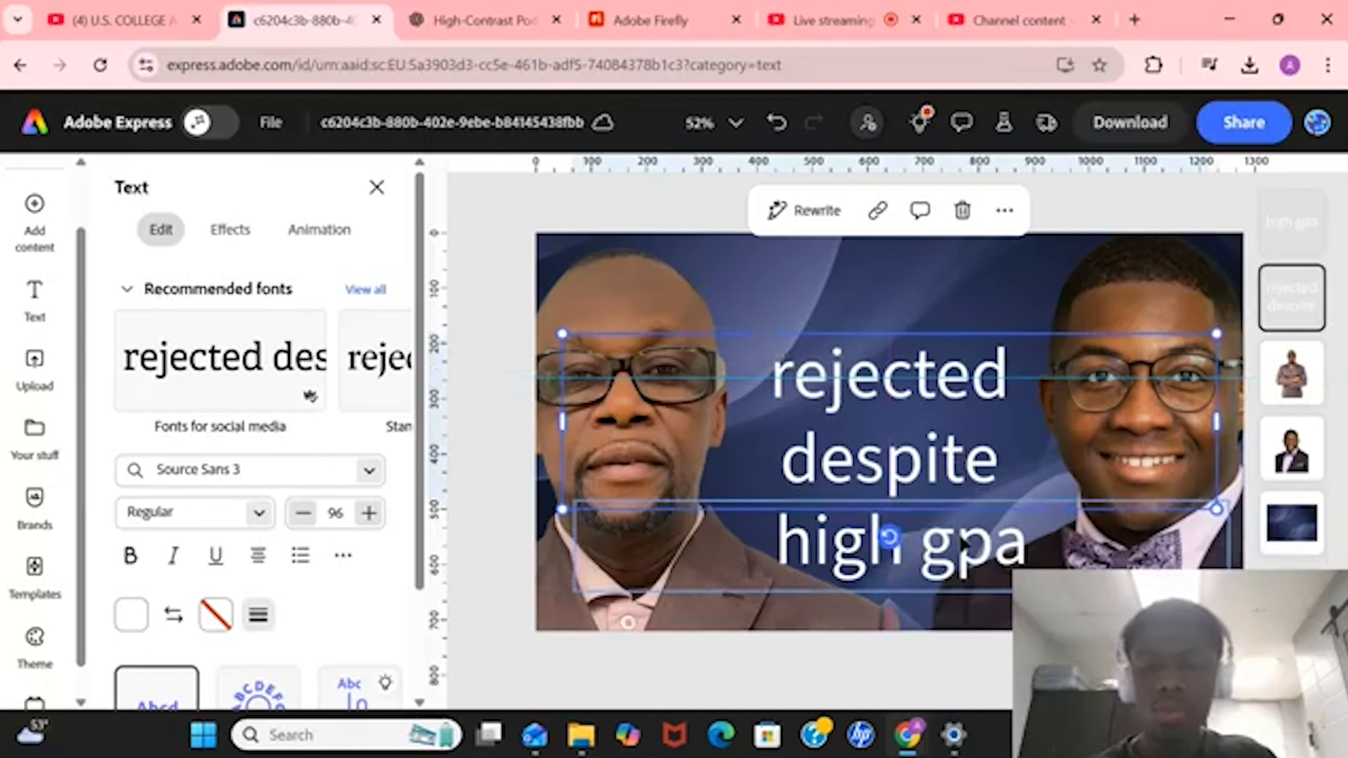
{"action": "left_click_drag", "start_coordinate": [961, 550], "coordinate": [950, 540]}
- Select all the text in the "rejected despite" block and reduce its line spacing to 0.97
{"action": "left_click", "coordinate": [934, 441]}
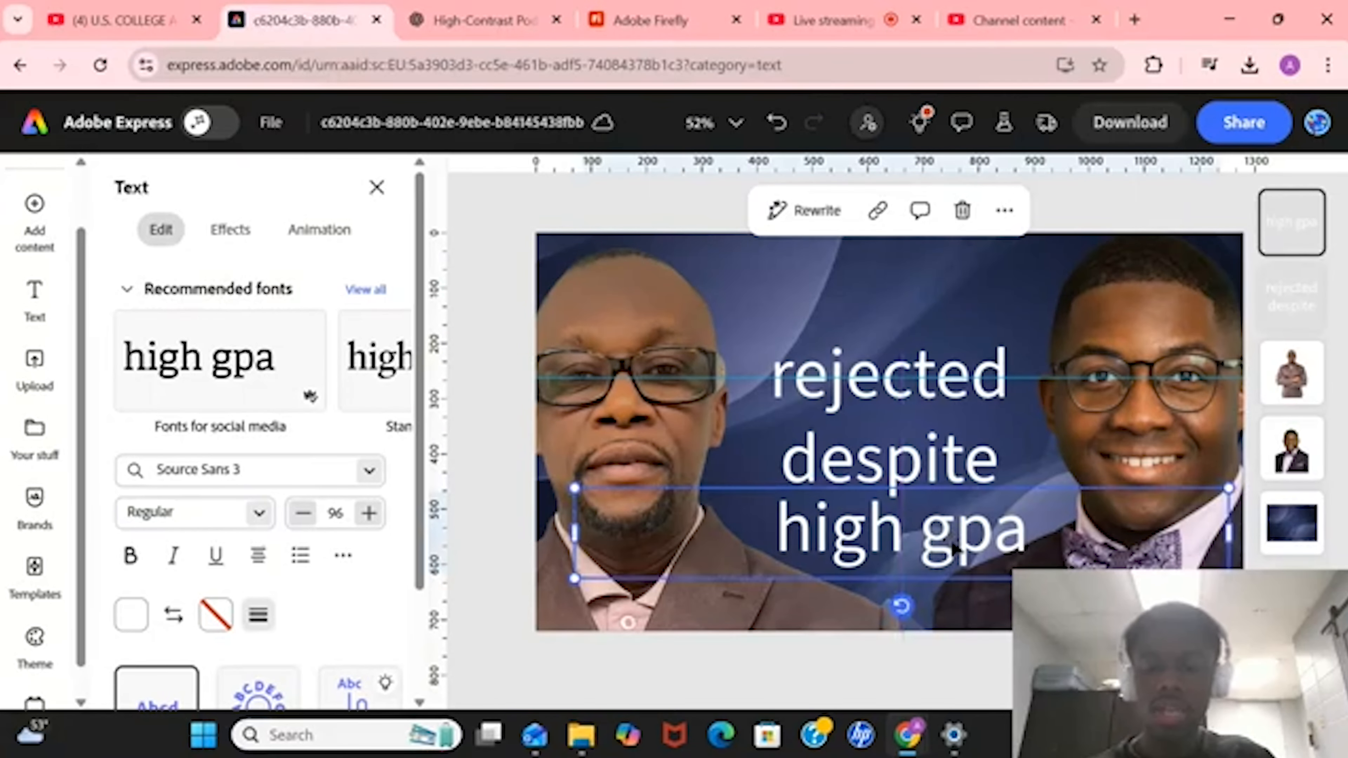
{"action": "double_click", "coordinate": [932, 435]}
{"action": "triple_click", "coordinate": [932, 436]}
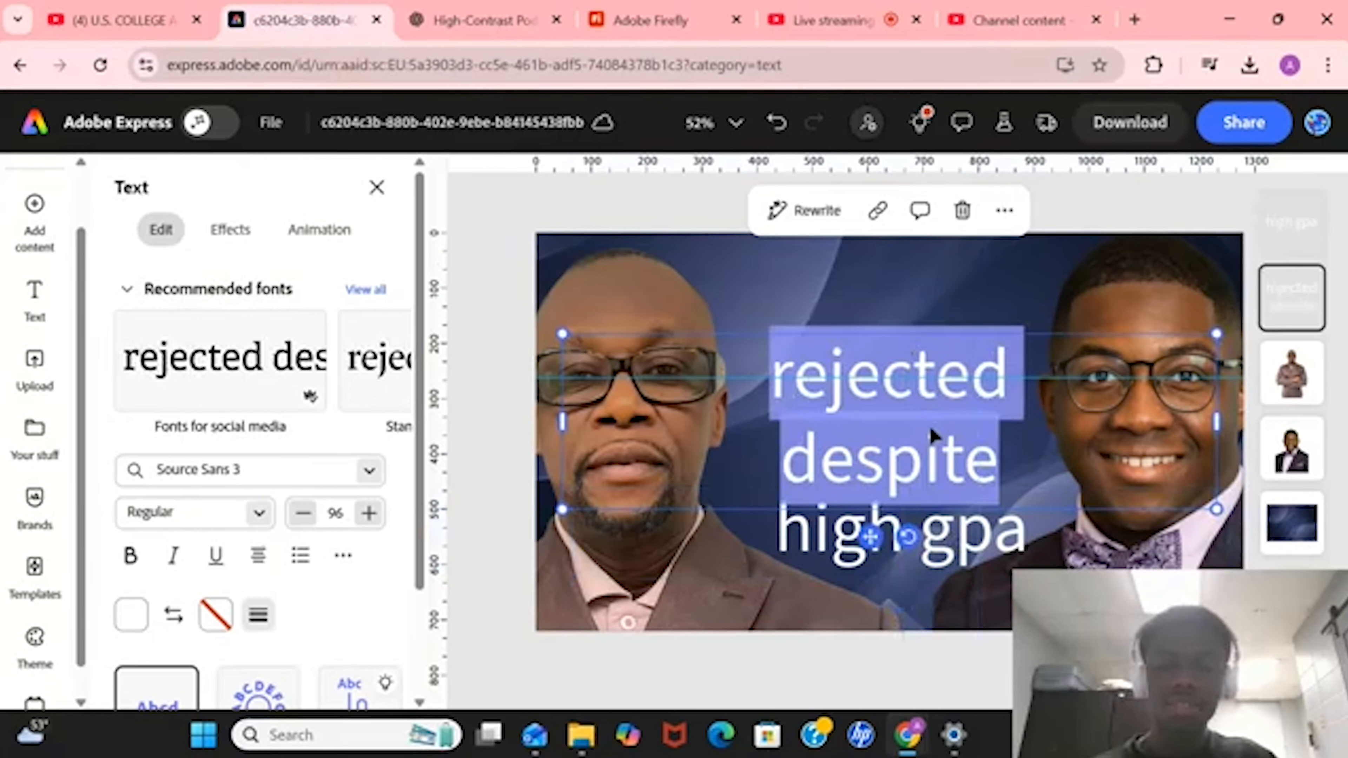
{"action": "scroll", "coordinate": [241, 552], "scroll_direction": "down", "scroll_amount": 3}
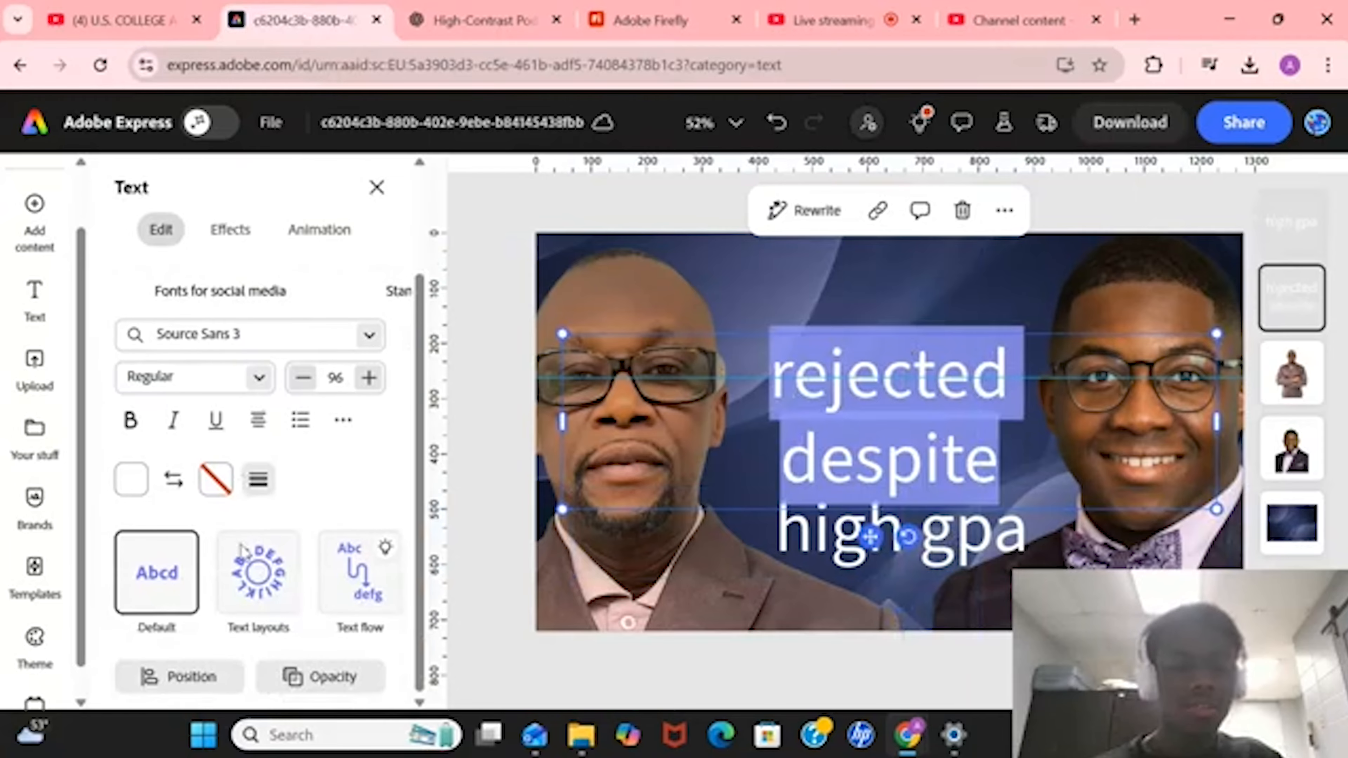
{"action": "scroll", "coordinate": [328, 531], "scroll_direction": "up", "scroll_amount": 2}
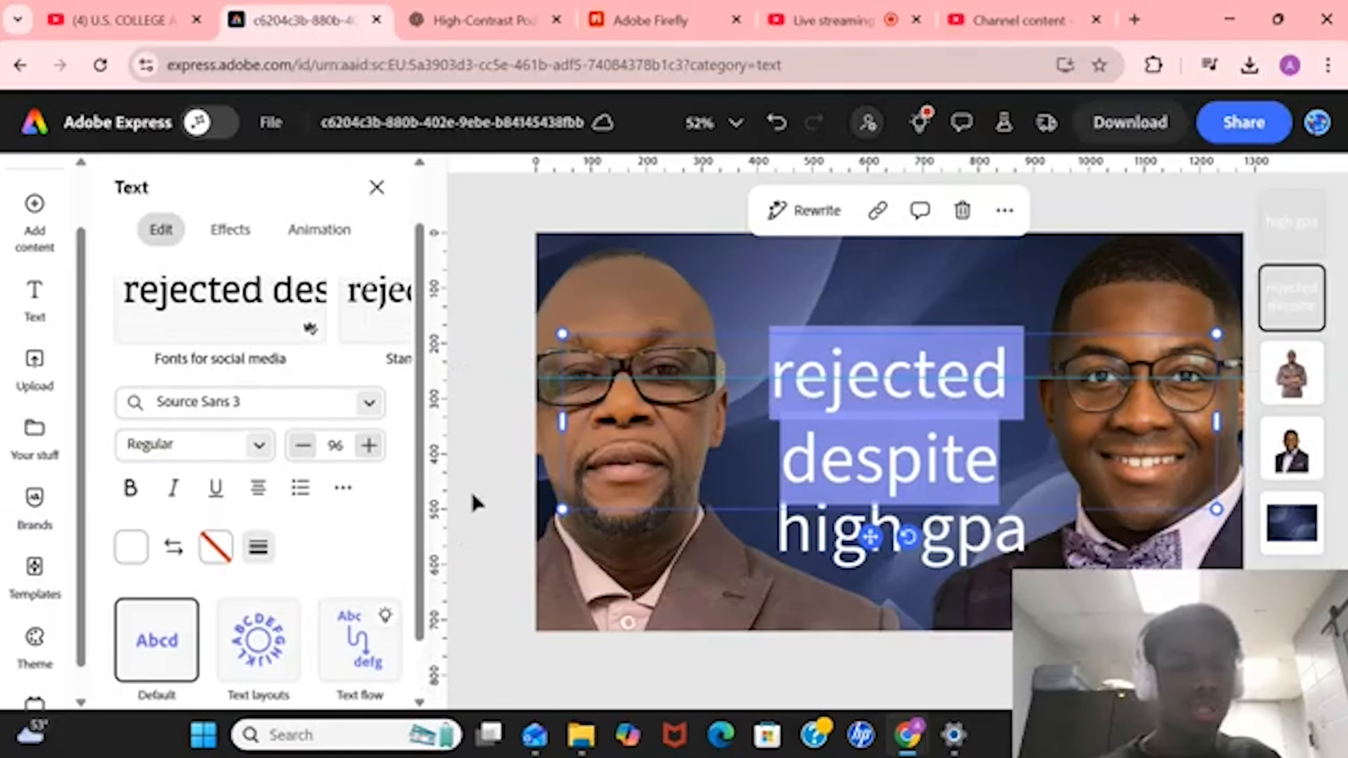
{"action": "key", "text": "ctrl+z"}
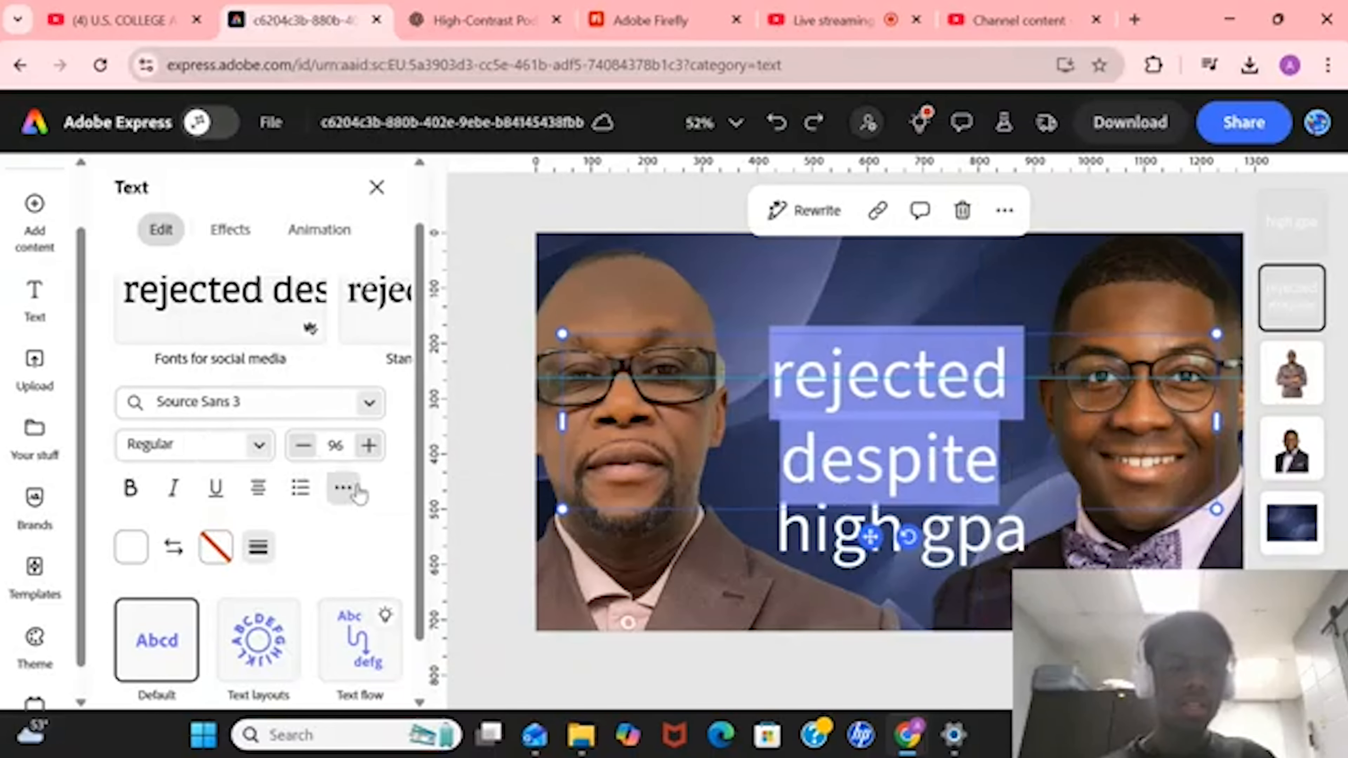
{"action": "left_click", "coordinate": [344, 488]}
{"action": "left_click_drag", "start_coordinate": [287, 341], "coordinate": [266, 362]}
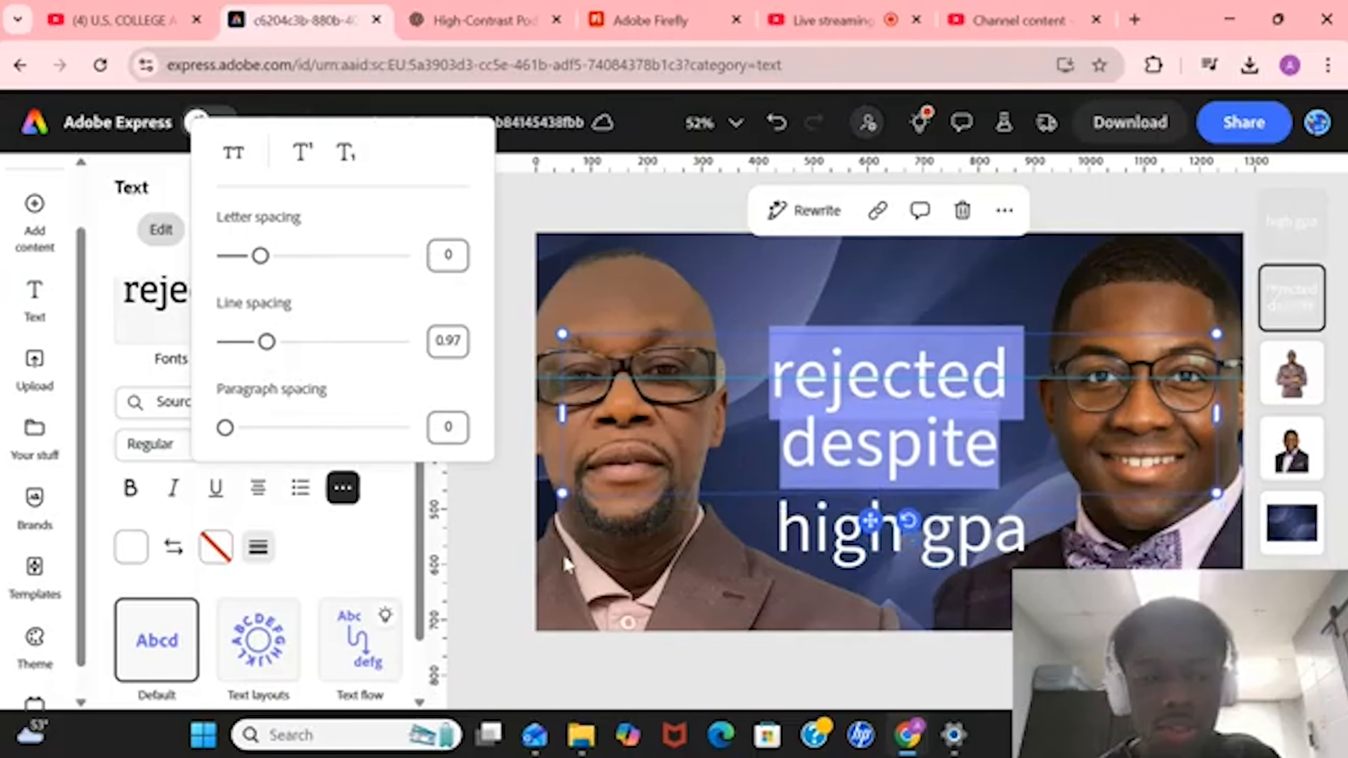
{"action": "left_click", "coordinate": [537, 549]}
{"action": "scroll", "coordinate": [301, 472], "scroll_direction": "up", "scroll_amount": 2}
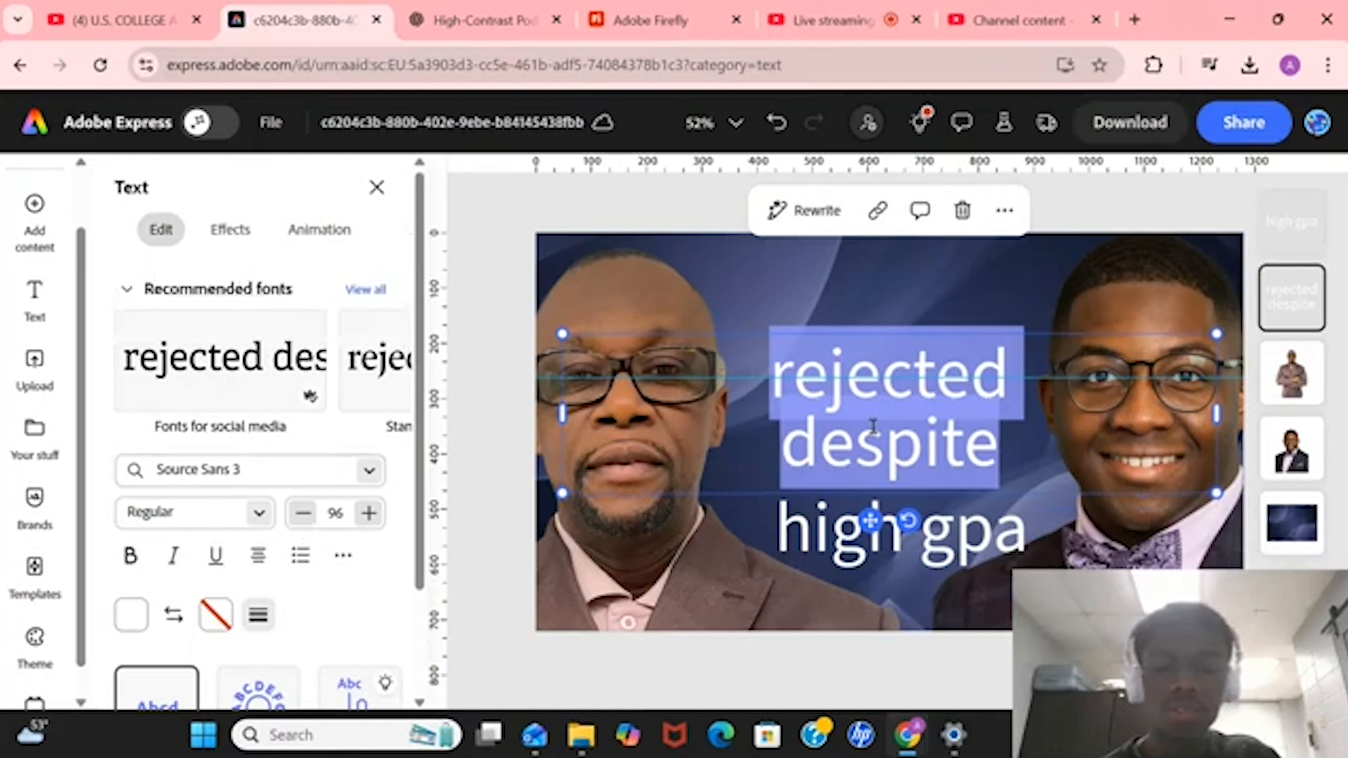
- Browse the available fonts and change the "rejected despite" text to Abril Fatface
{"action": "scroll", "coordinate": [303, 514], "scroll_direction": "down", "scroll_amount": 1}
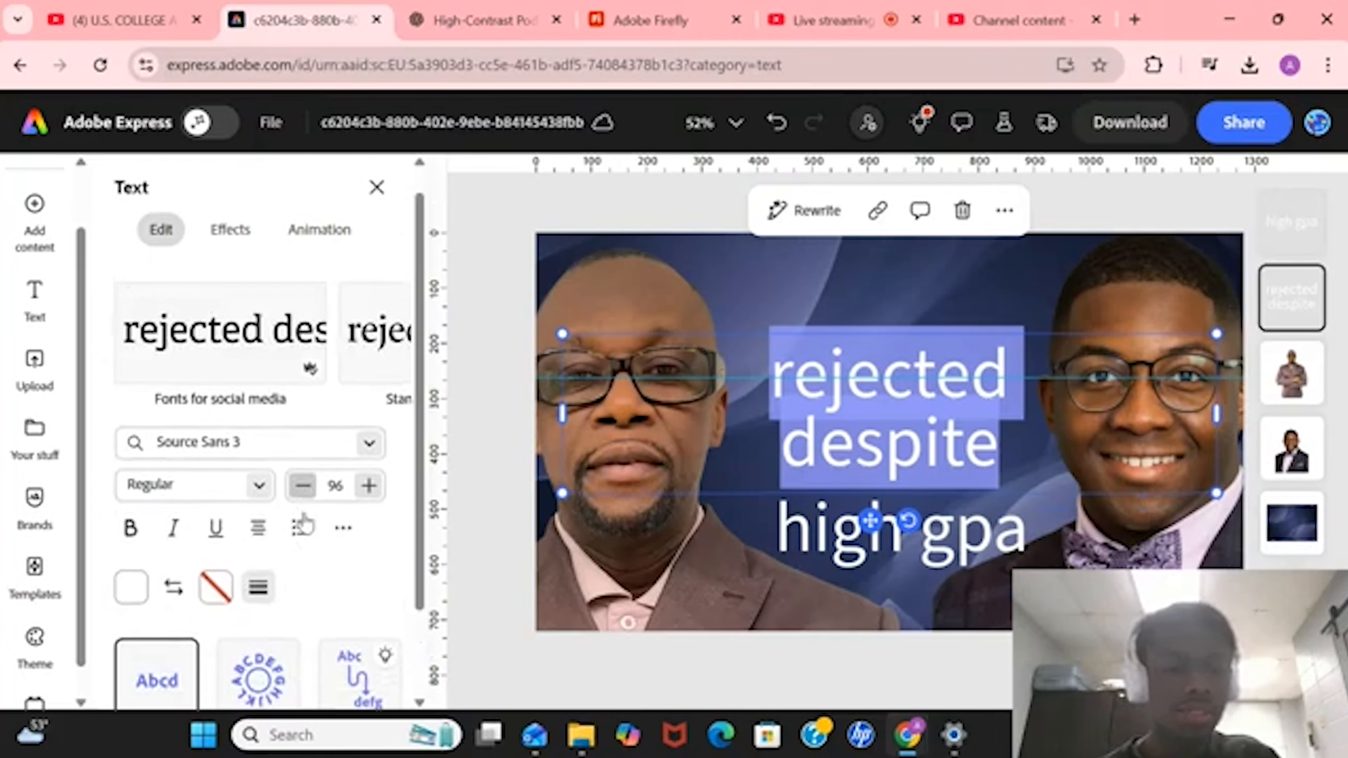
{"action": "scroll", "coordinate": [319, 499], "scroll_direction": "up", "scroll_amount": 1}
{"action": "left_click", "coordinate": [361, 484]}
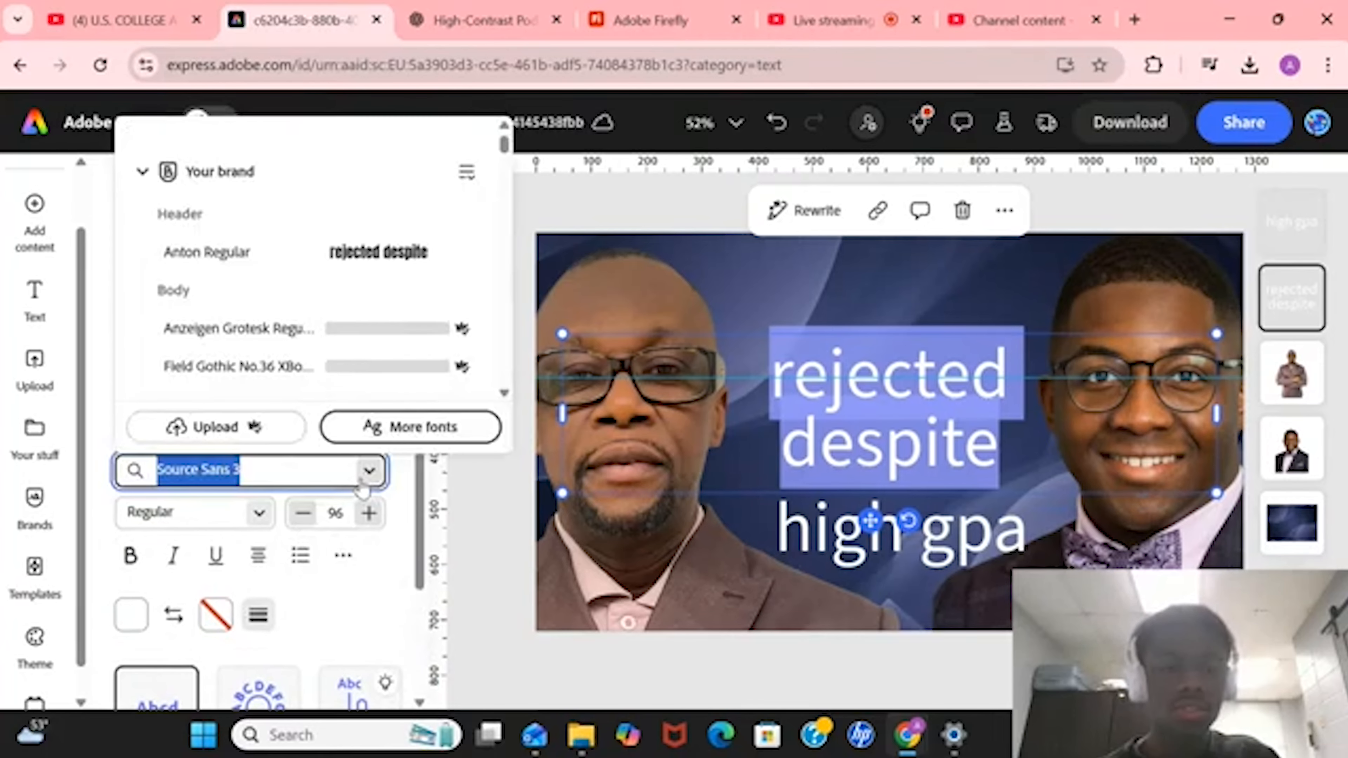
{"action": "scroll", "coordinate": [287, 351], "scroll_direction": "down", "scroll_amount": 3}
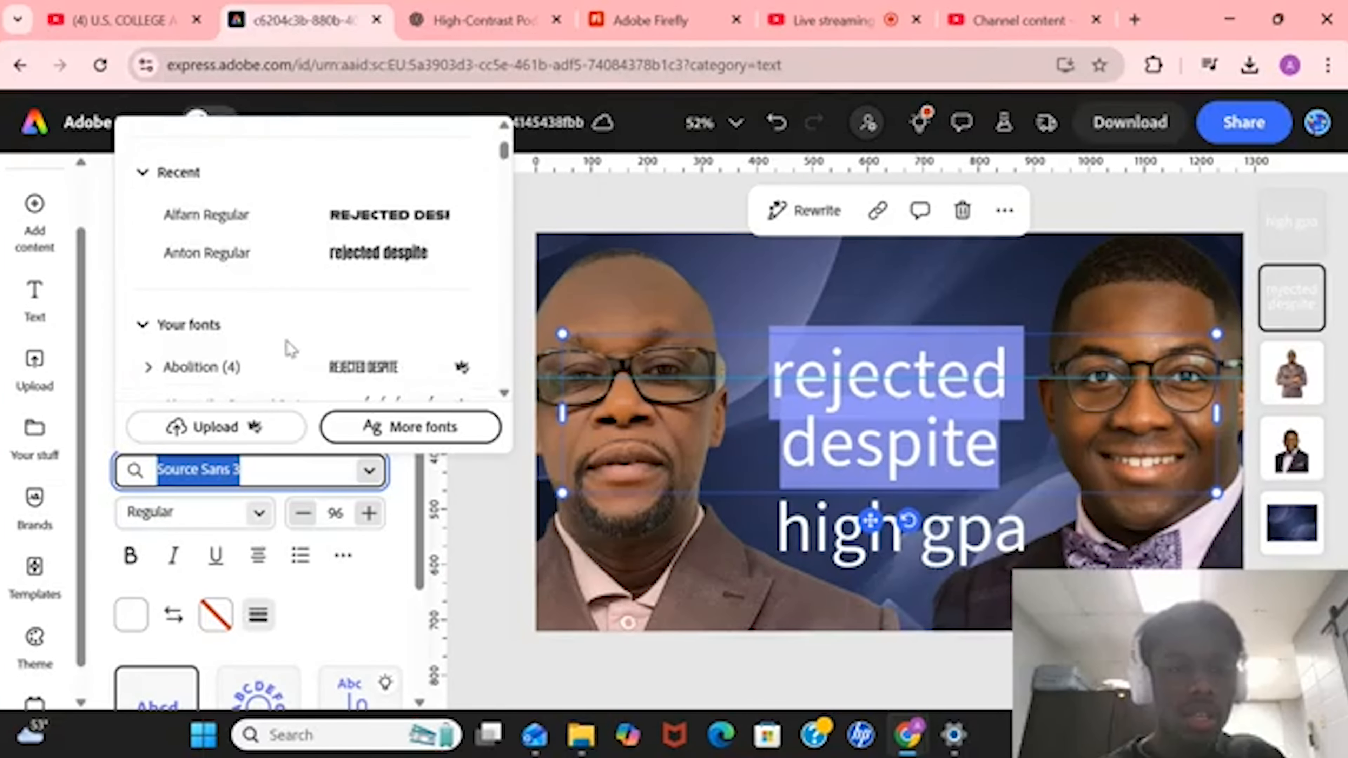
{"action": "scroll", "coordinate": [286, 349], "scroll_direction": "down", "scroll_amount": 2}
{"action": "scroll", "coordinate": [287, 351], "scroll_direction": "down", "scroll_amount": 6}
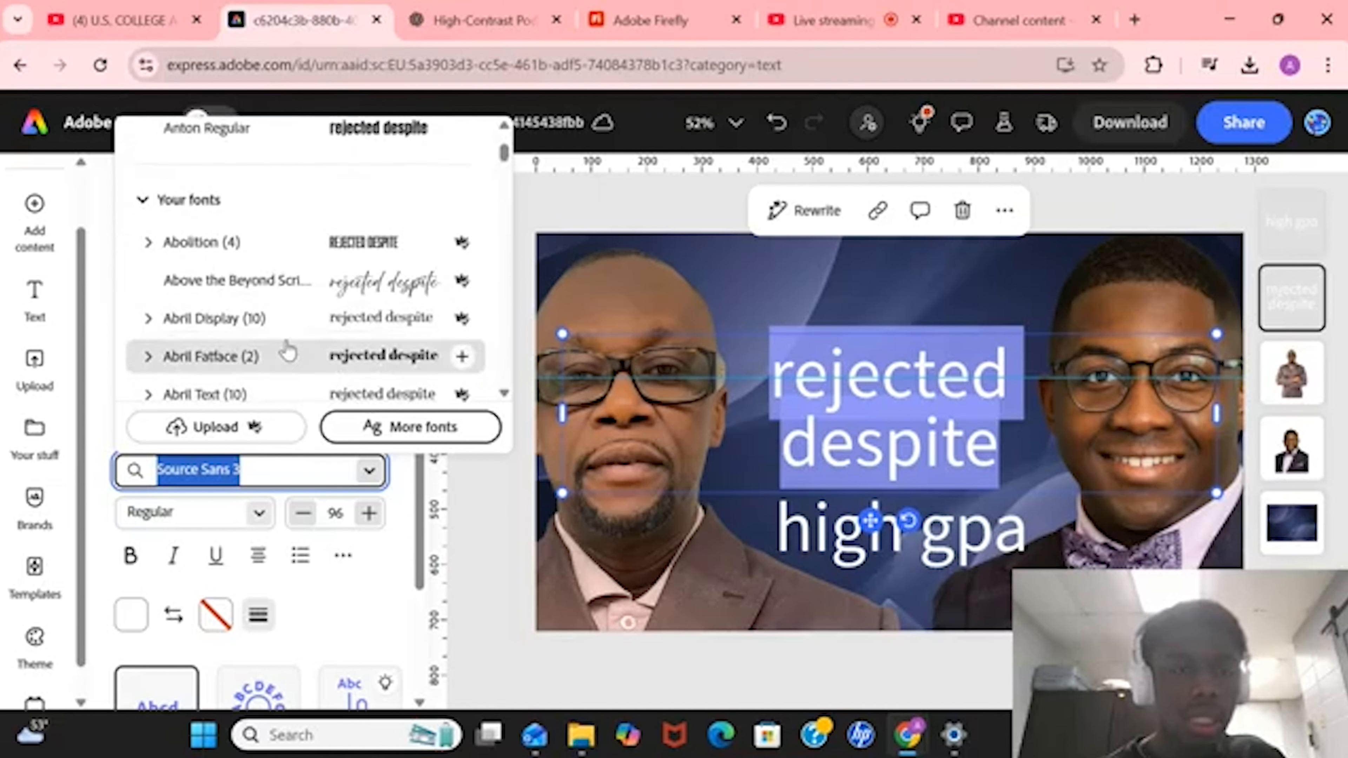
{"action": "scroll", "coordinate": [287, 348], "scroll_direction": "up", "scroll_amount": 5}
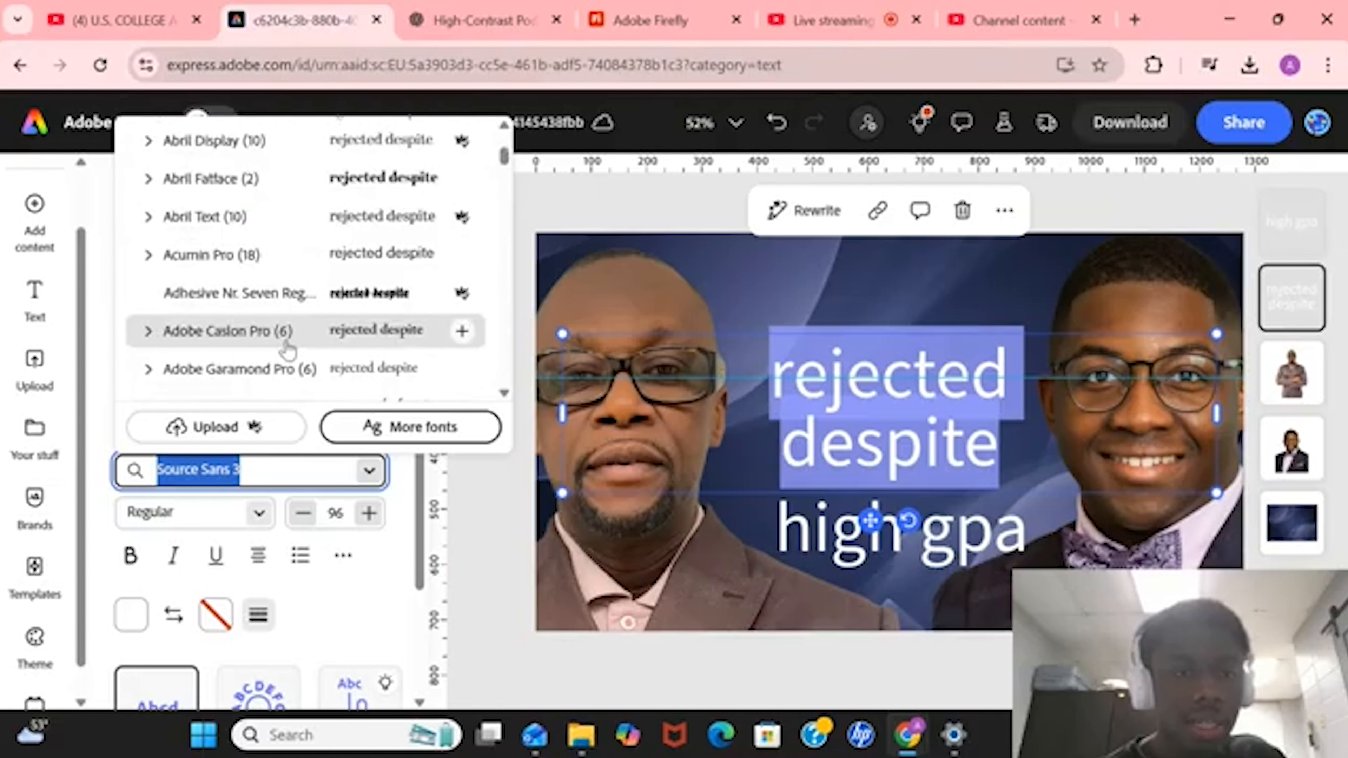
{"action": "left_click", "coordinate": [395, 235]}
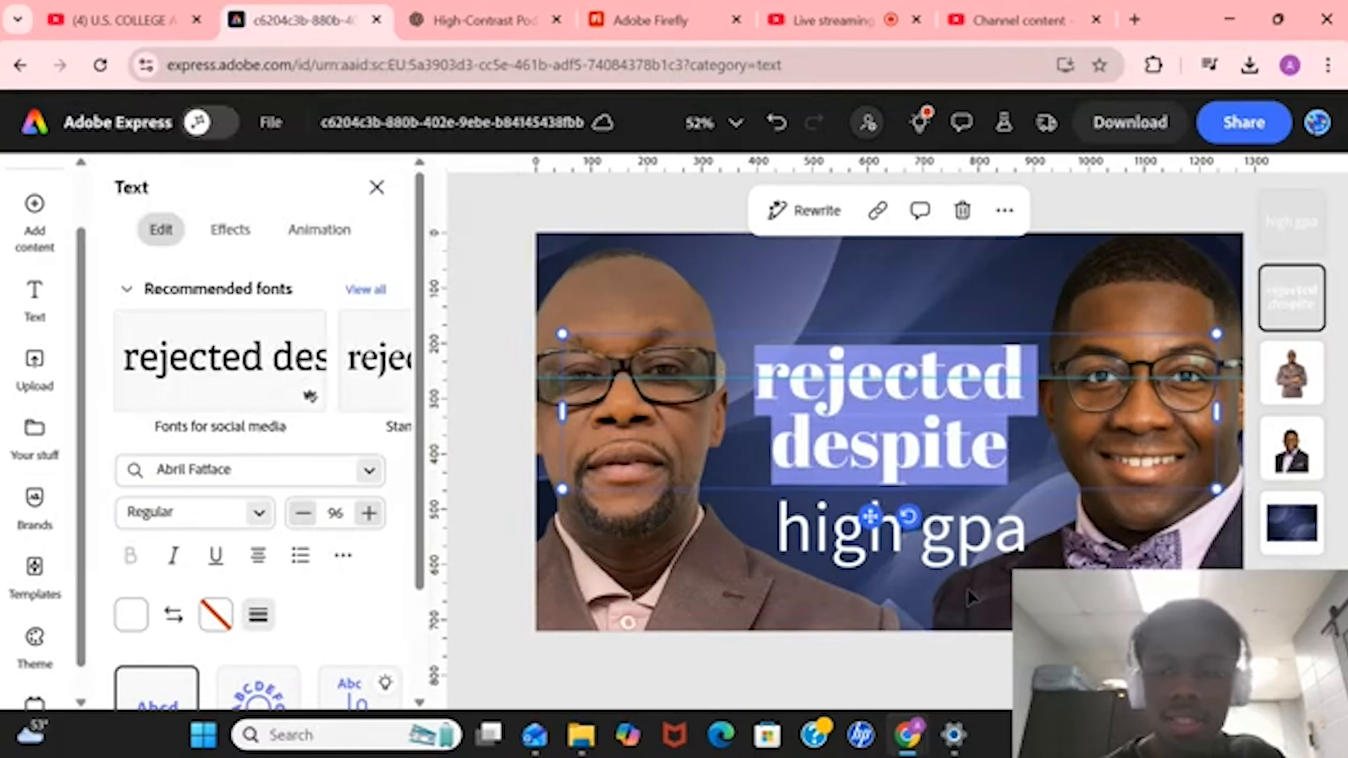
- Change the font of all the "rejected despite" text to Alfarn 2
{"action": "key", "text": "Escape"}
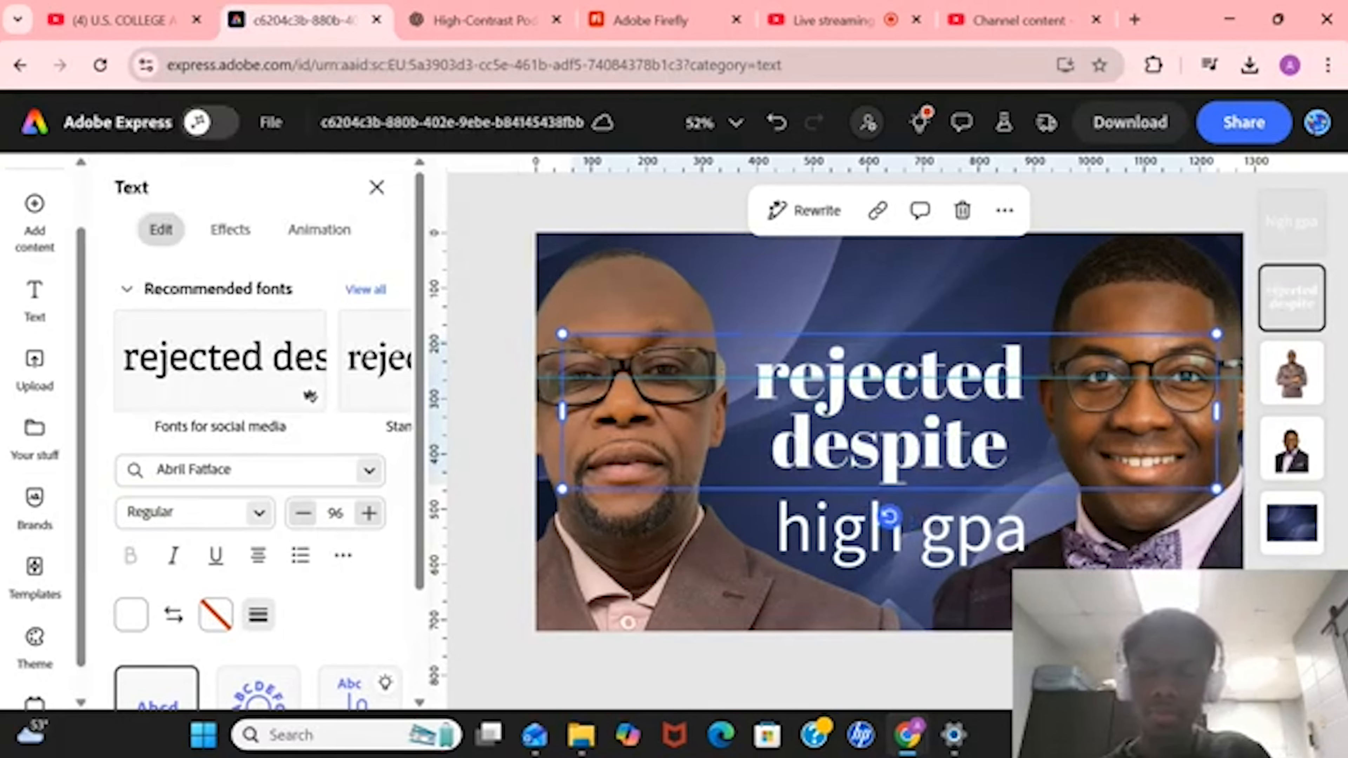
{"action": "triple_click", "coordinate": [1026, 460]}
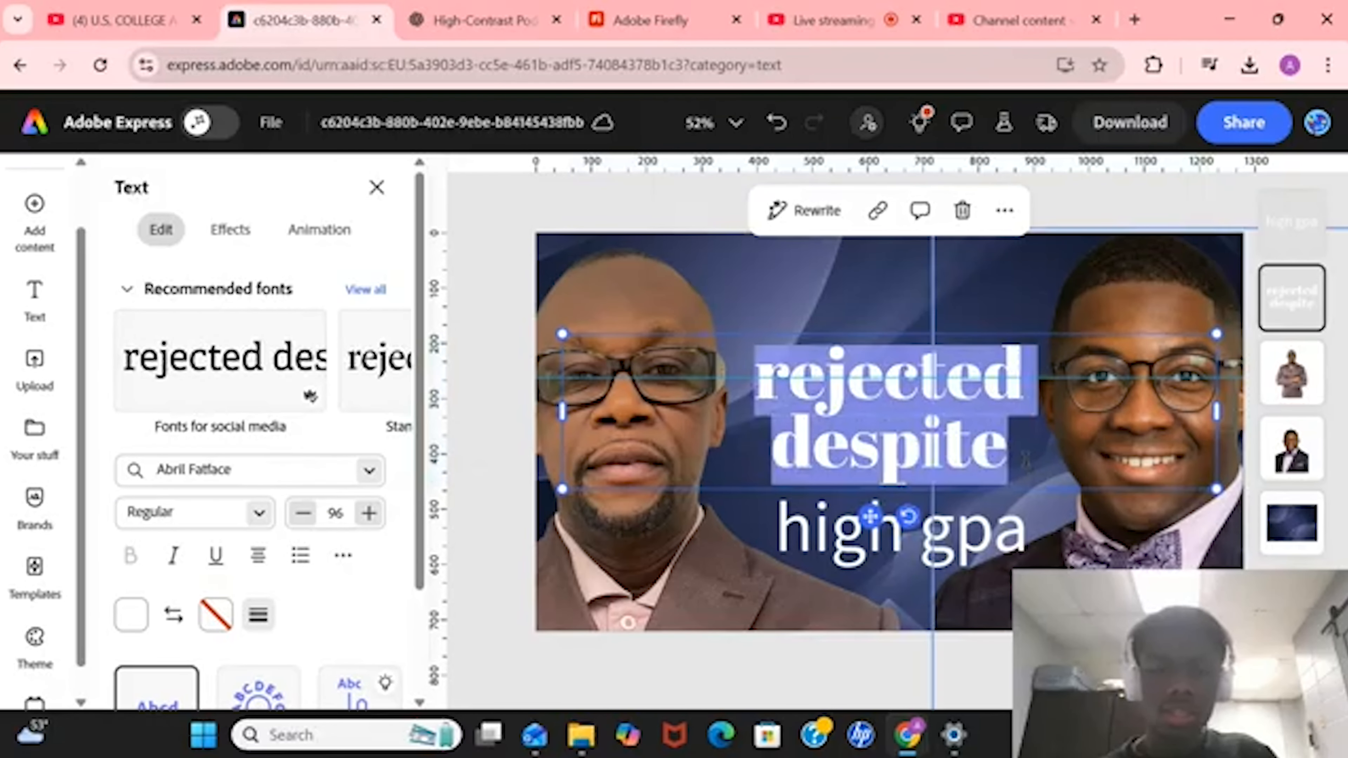
{"action": "left_click", "coordinate": [283, 469]}
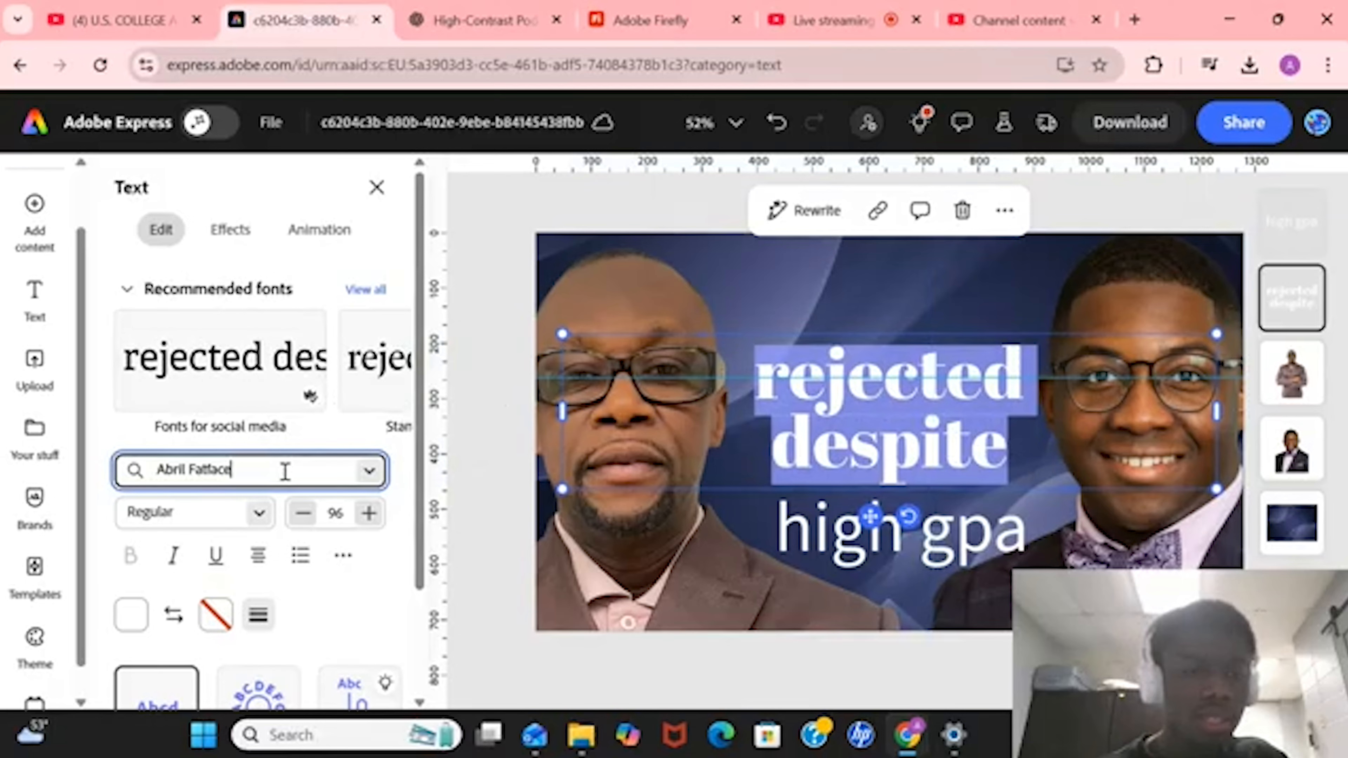
{"action": "left_click", "coordinate": [371, 470]}
{"action": "scroll", "coordinate": [370, 278], "scroll_direction": "down", "scroll_amount": 10}
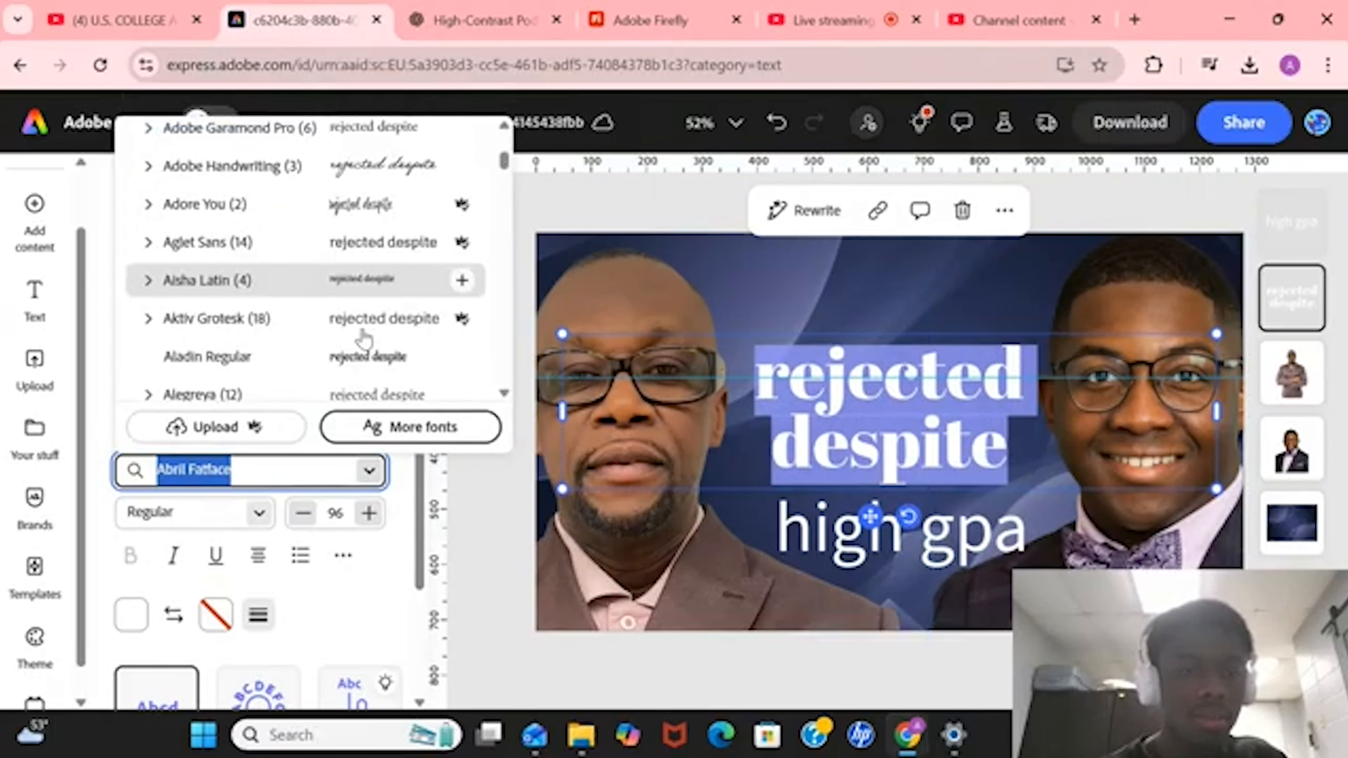
{"action": "left_click", "coordinate": [370, 275]}
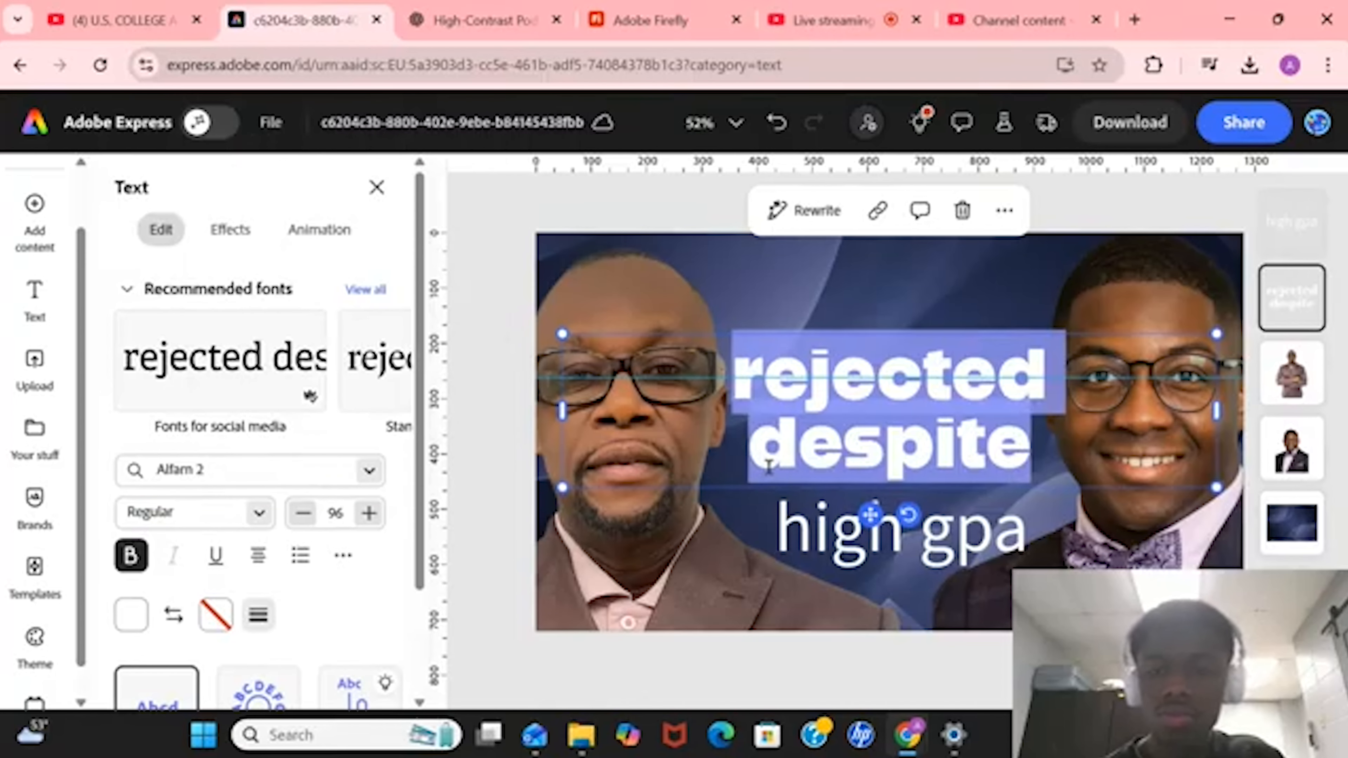
- Reduce the "rejected despite" text to size 80 and move the block down so "rejected" is centered on the eye-level guide
{"action": "left_click", "coordinate": [335, 512]}
{"action": "type", "text": "3"}
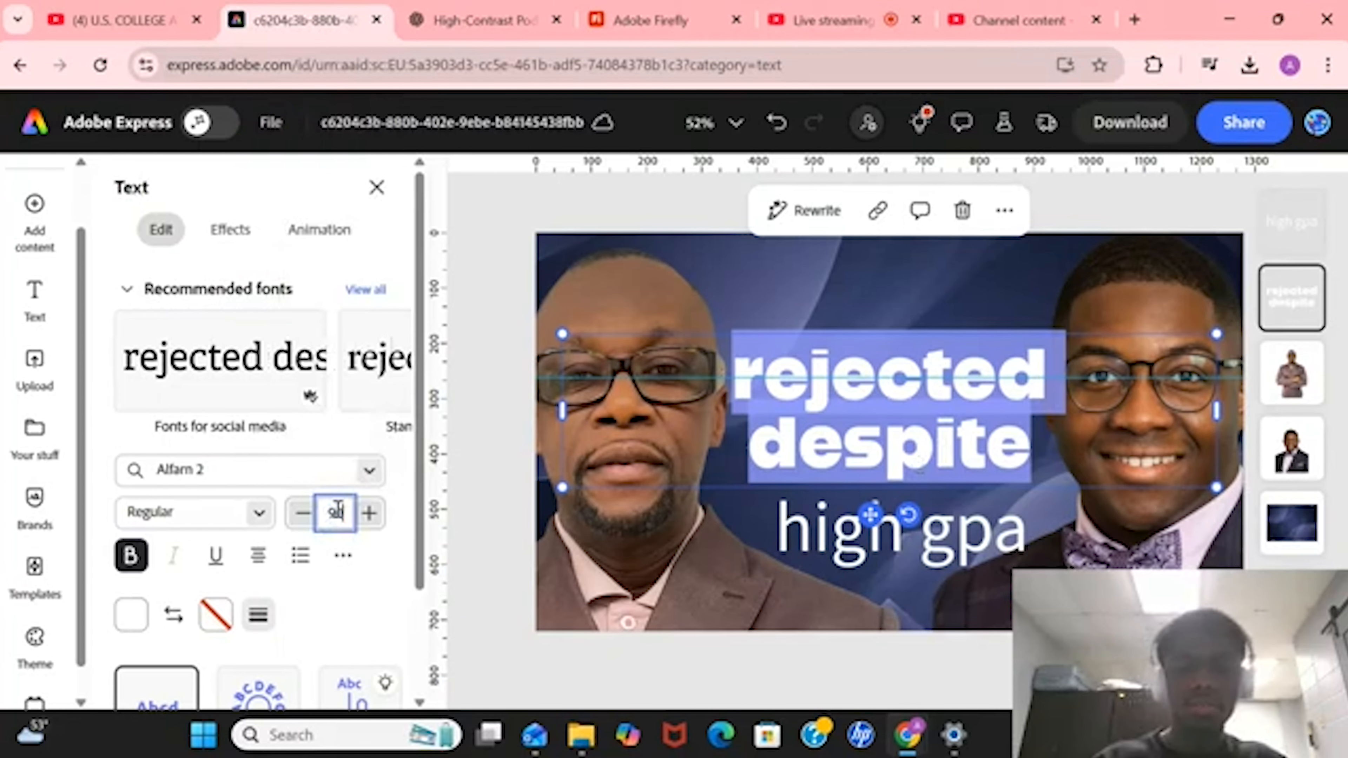
{"action": "type", "text": "0"}
{"action": "key", "text": "Return"}
{"action": "left_click", "coordinate": [350, 513]}
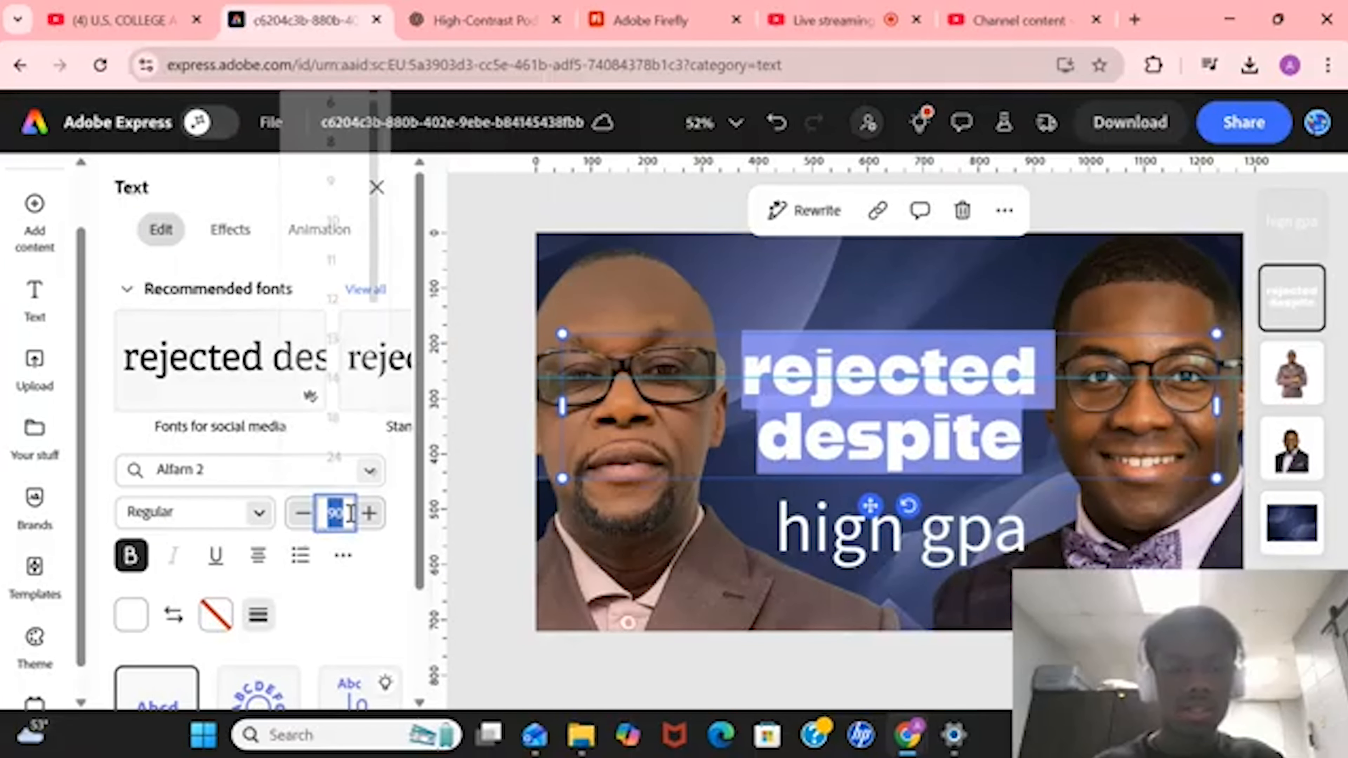
{"action": "type", "text": "8"}
{"action": "key", "text": "Return"}
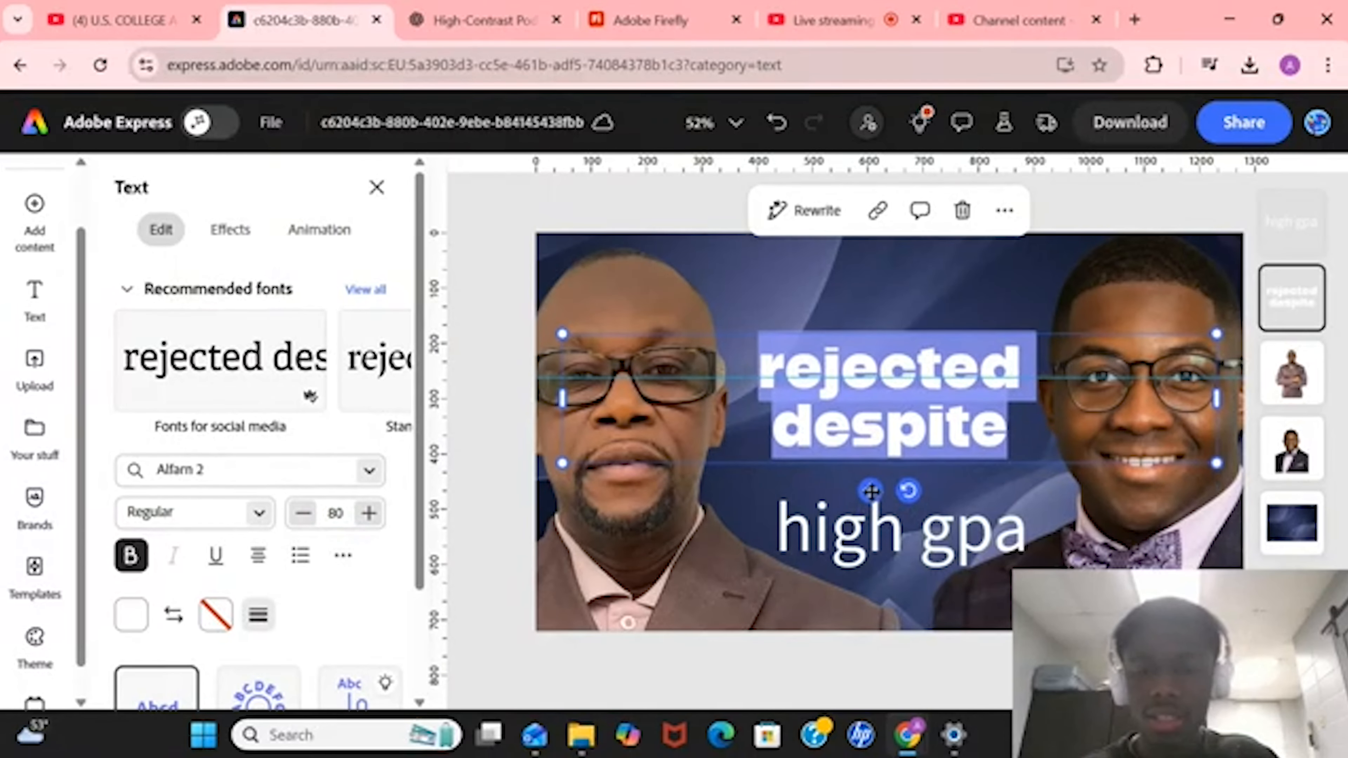
{"action": "left_click_drag", "start_coordinate": [870, 491], "coordinate": [872, 497]}
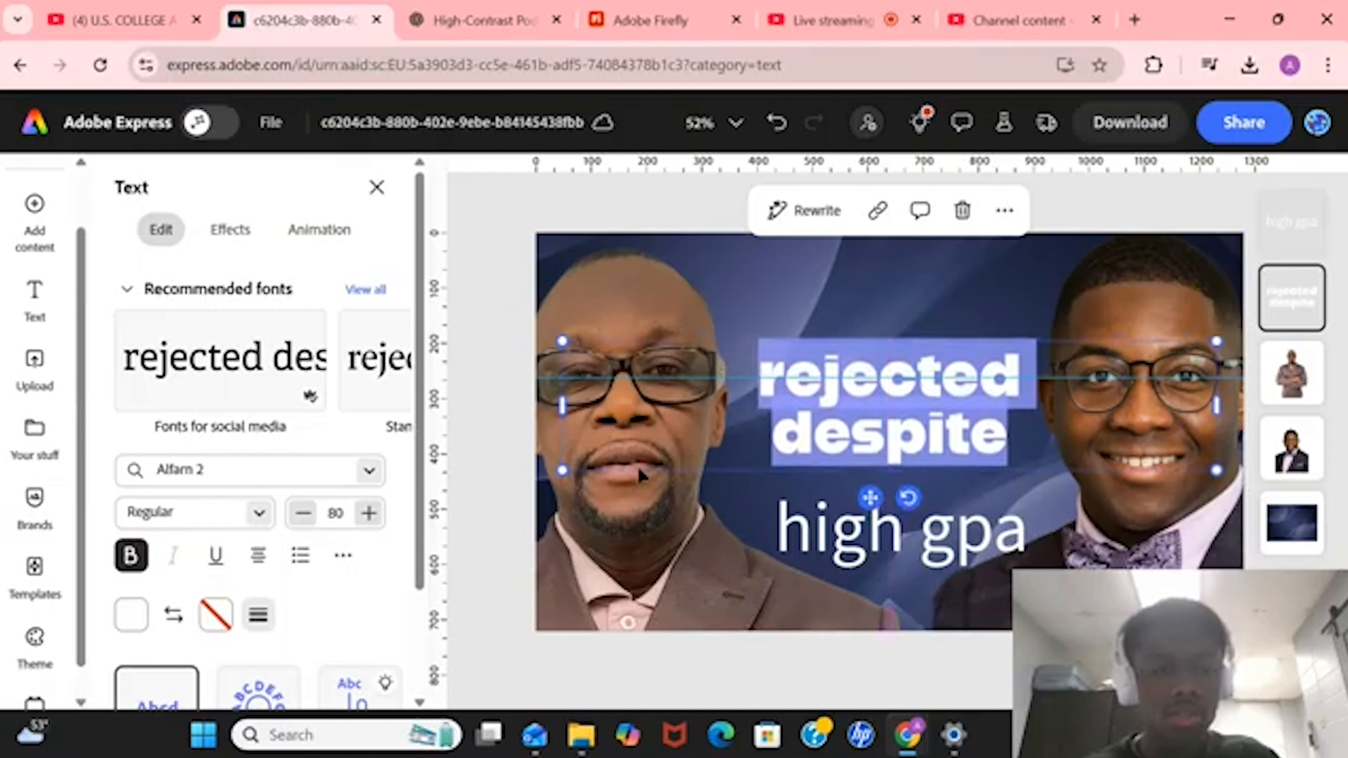
- Change the "high gpa" text to Alfarn 2 Regular to match the headline above it
{"action": "left_click", "coordinate": [234, 468]}
{"action": "left_click", "coordinate": [963, 543]}
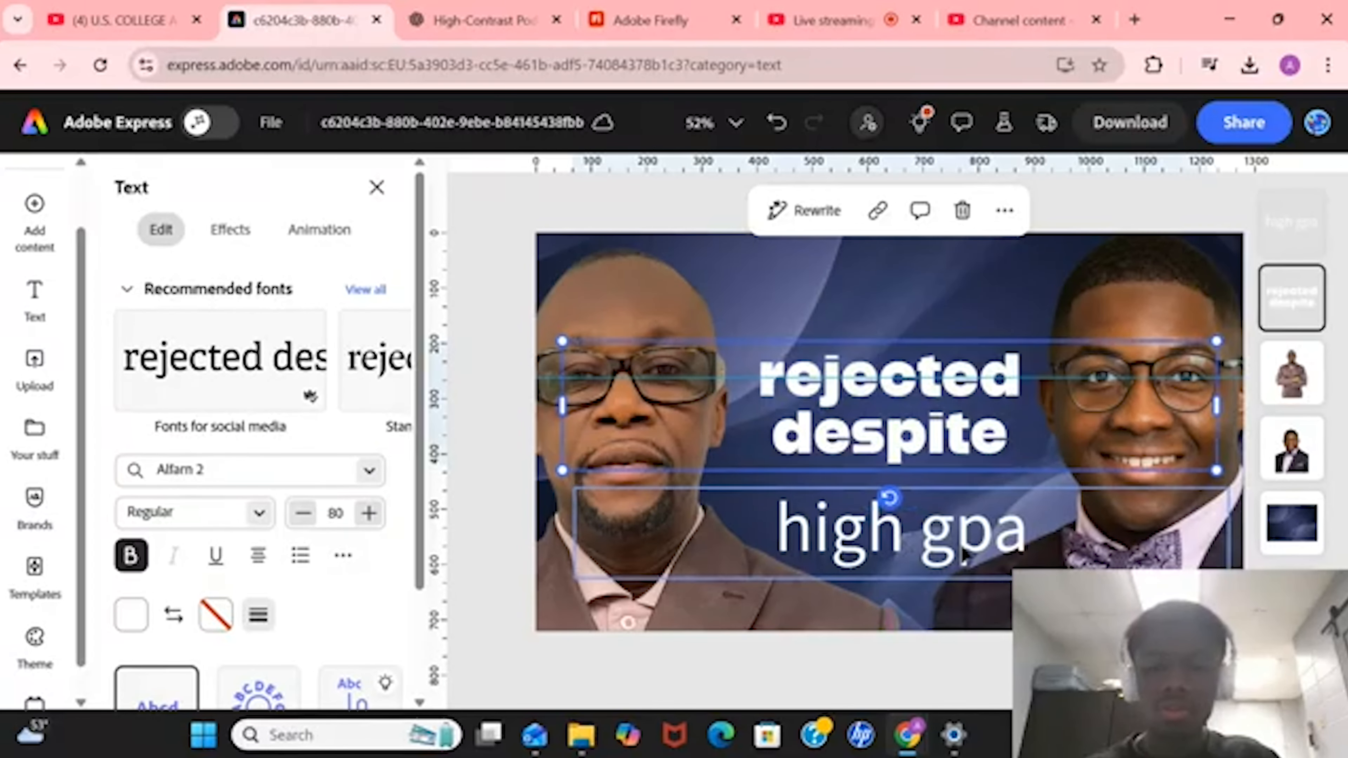
{"action": "triple_click", "coordinate": [963, 543]}
{"action": "left_click", "coordinate": [234, 468]}
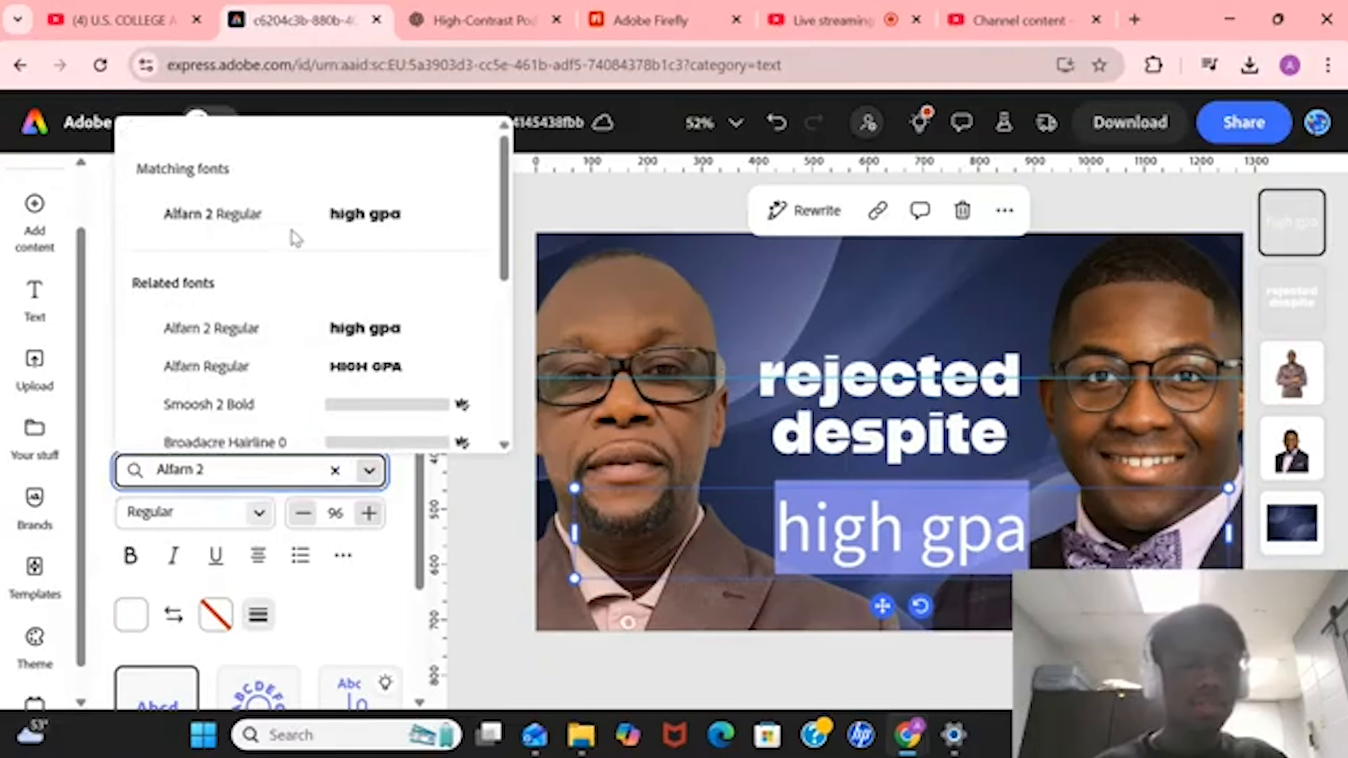
{"action": "left_click", "coordinate": [280, 219]}
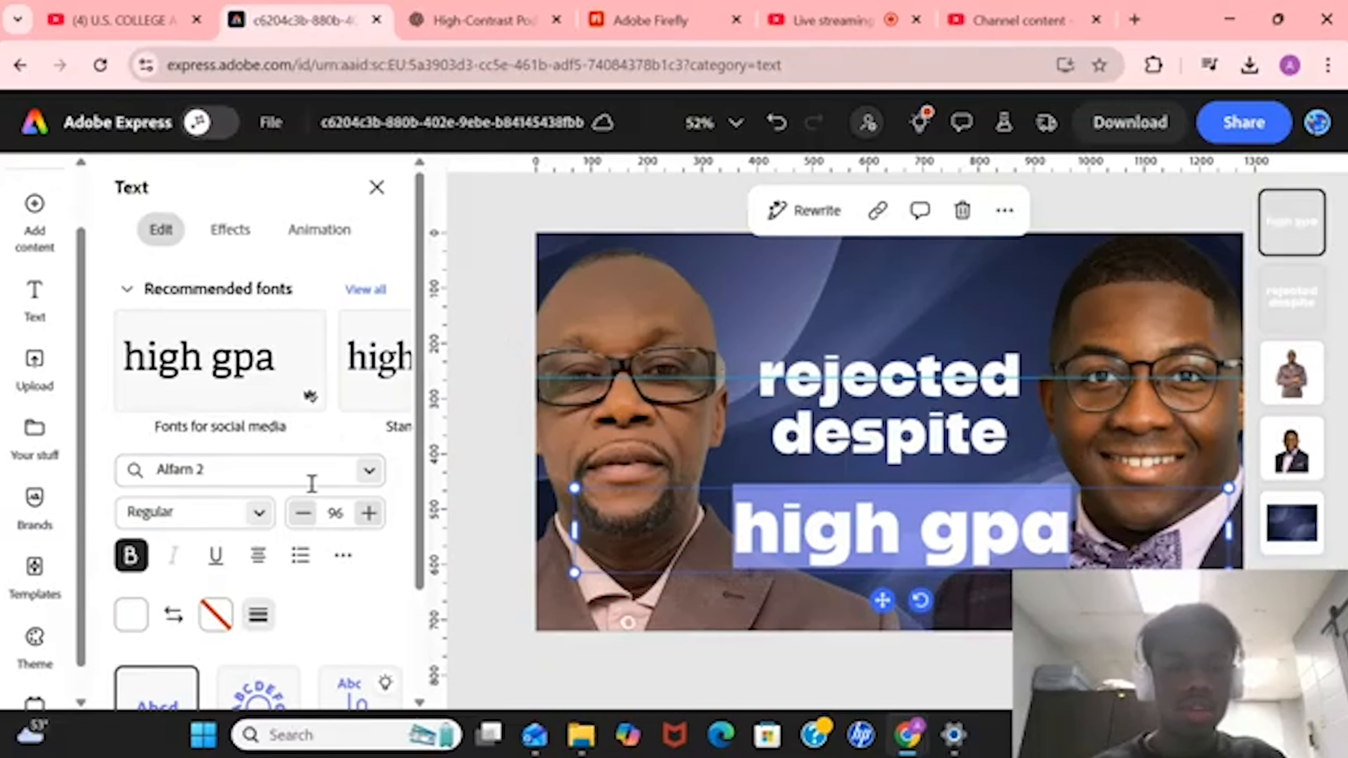
- Set the "high gpa" text to size 80 and move it up beneath "despite", aligned with the block above
{"action": "left_click", "coordinate": [336, 513]}
{"action": "type", "text": "8"}
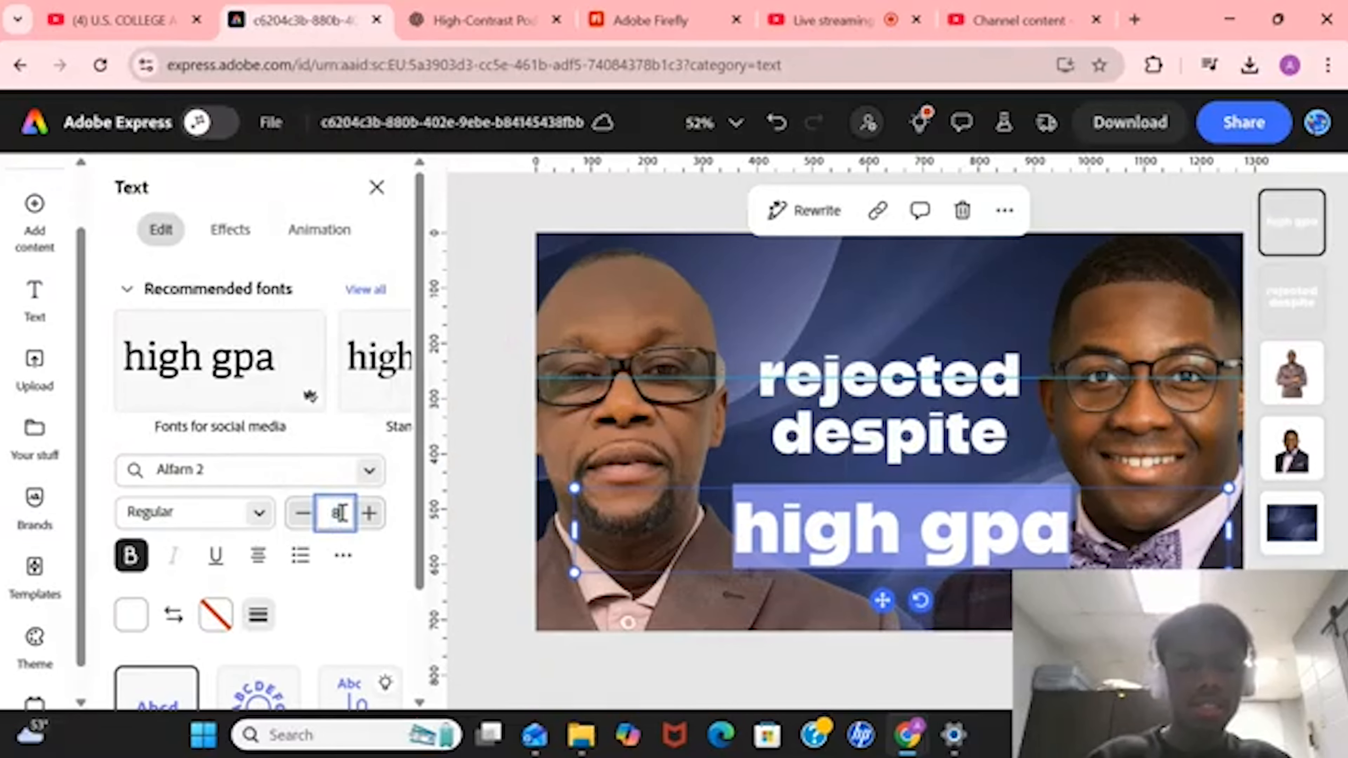
{"action": "type", "text": "0"}
{"action": "key", "text": "Return"}
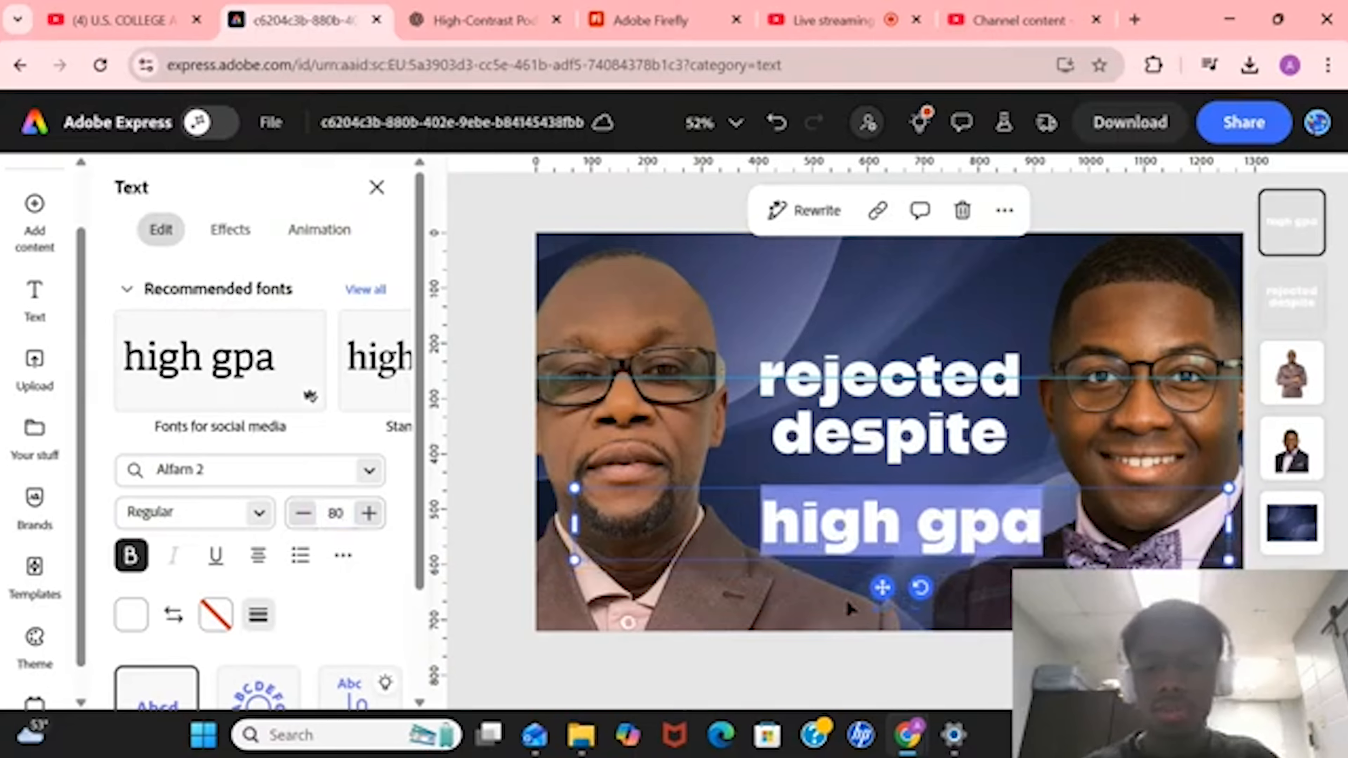
{"action": "mouse_move", "coordinate": [884, 588]}
{"action": "left_mouse_down"}
{"action": "mouse_move", "coordinate": [882, 557]}
{"action": "mouse_move", "coordinate": [877, 581]}
{"action": "left_mouse_up"}
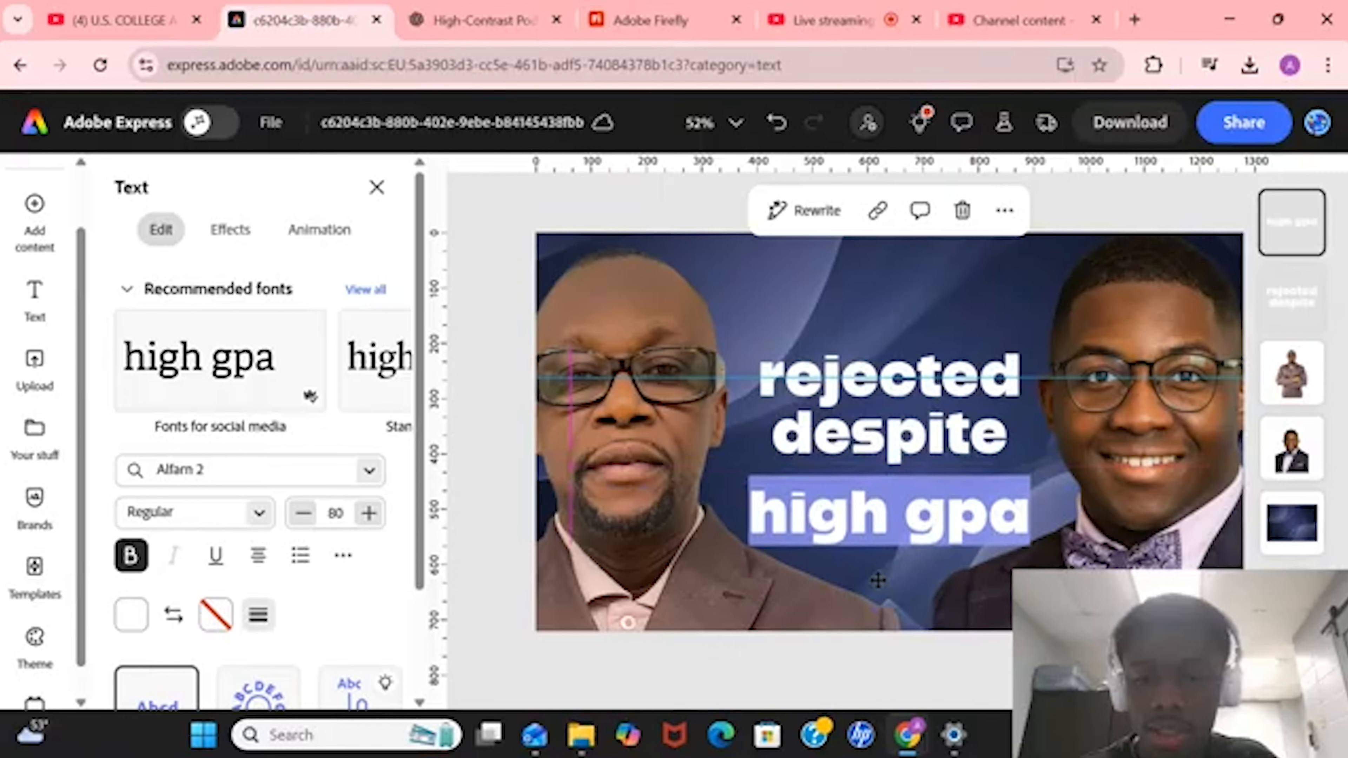
- Widen the line spacing of "rejected despite" slightly and delete the horizontal guide at eye level
{"action": "left_click", "coordinate": [886, 468]}
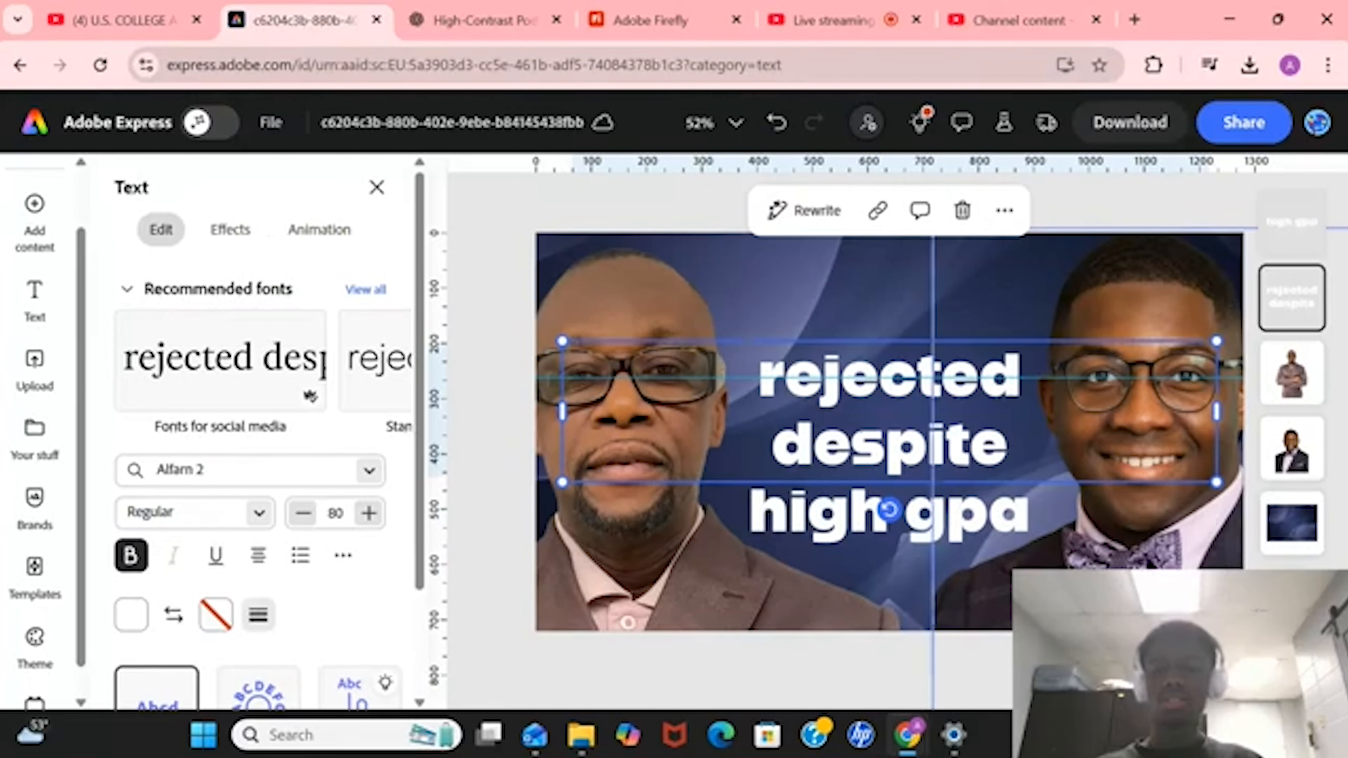
{"action": "left_click", "coordinate": [1141, 298]}
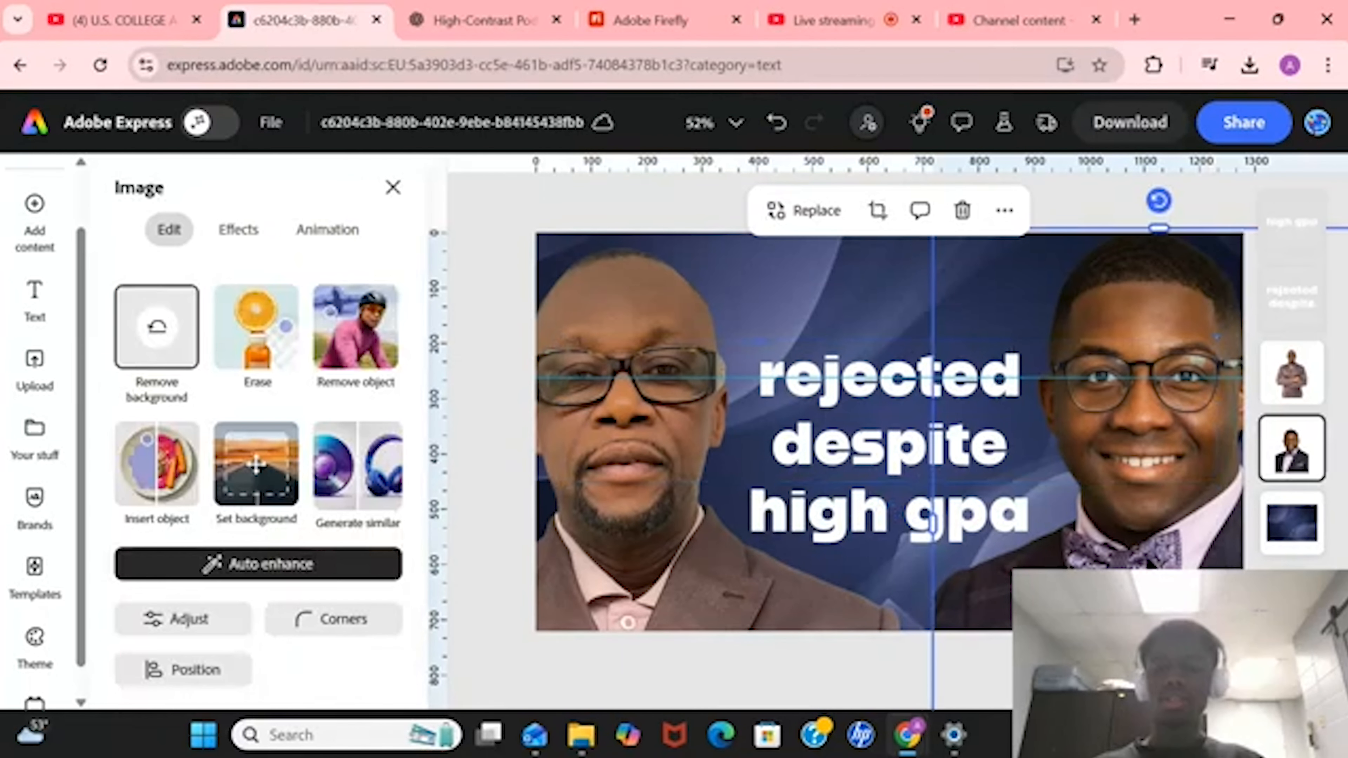
{"action": "left_click", "coordinate": [1219, 200]}
{"action": "left_click", "coordinate": [1058, 376]}
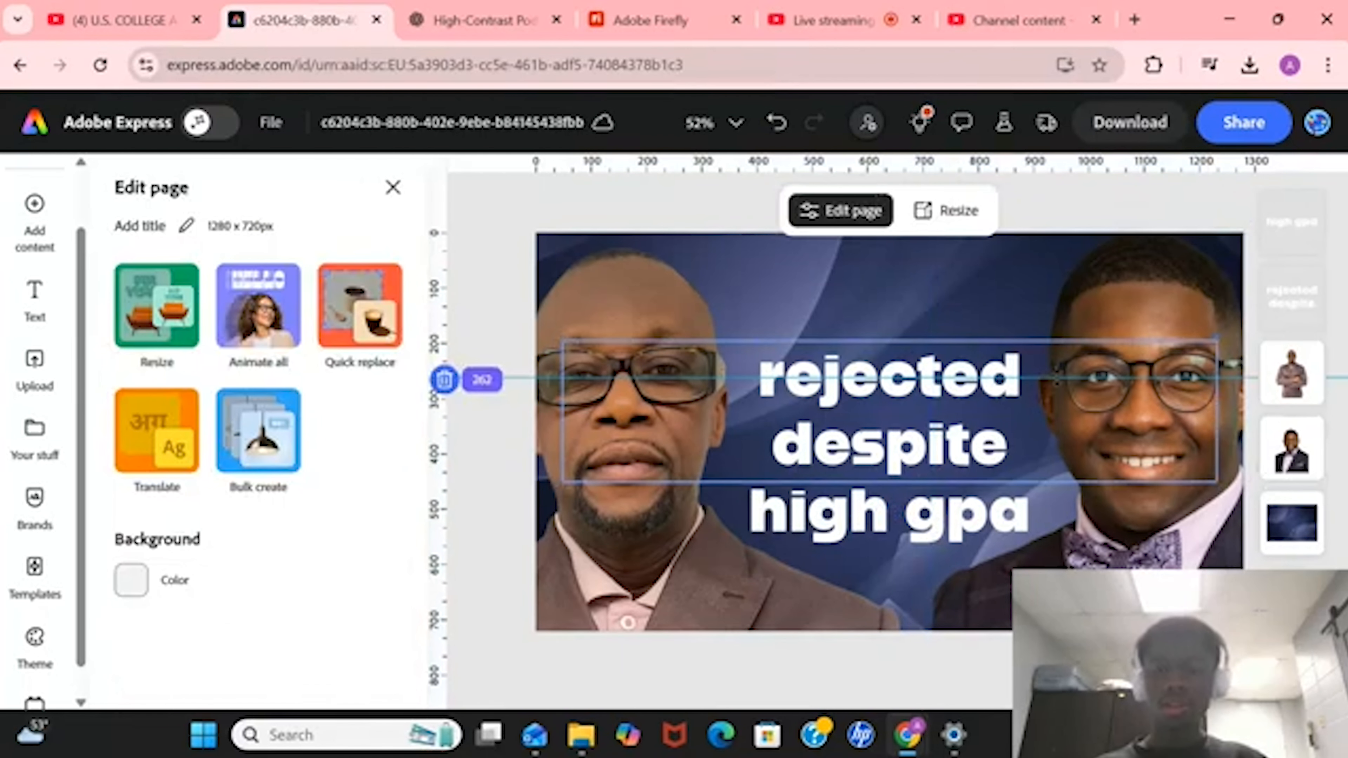
{"action": "key", "text": "Delete"}
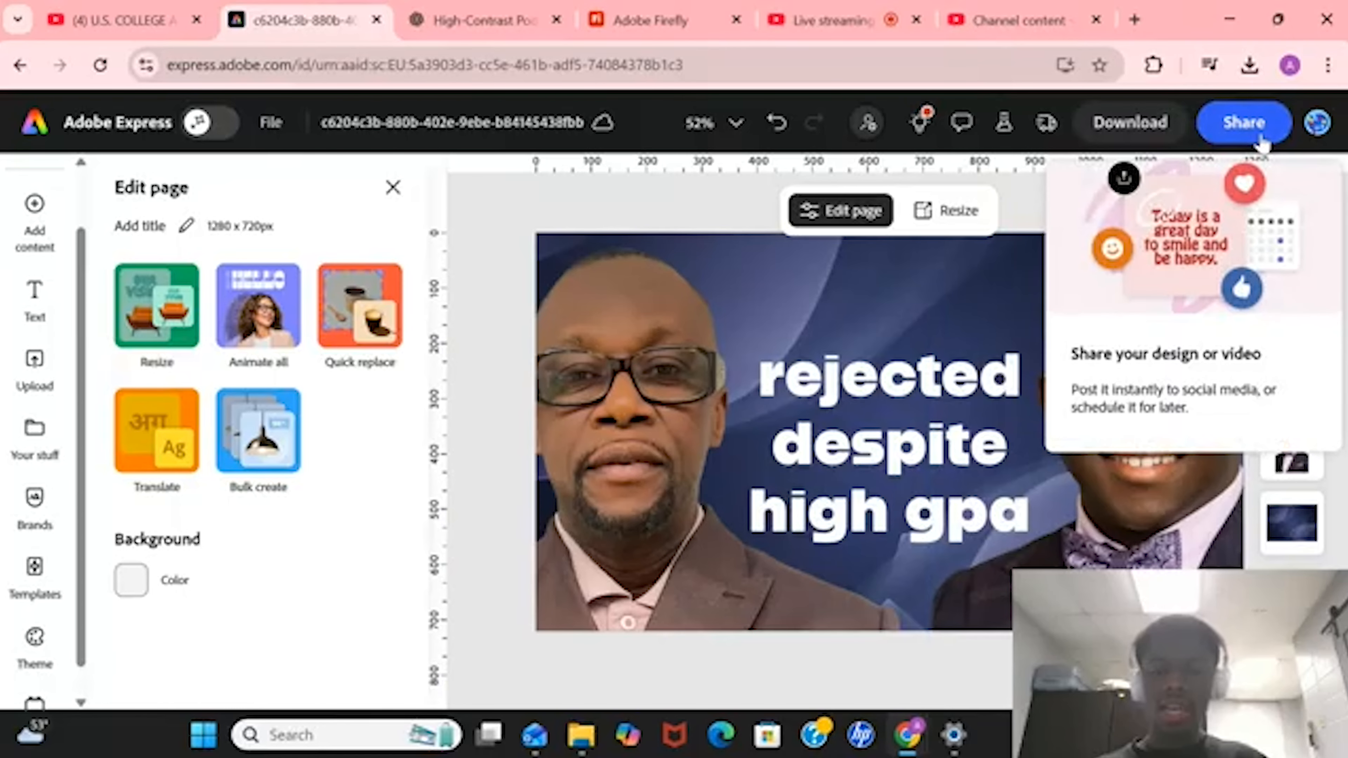
- Add a filled rectangle shape effect behind the "high gpa" text
{"action": "double_click", "coordinate": [954, 526]}
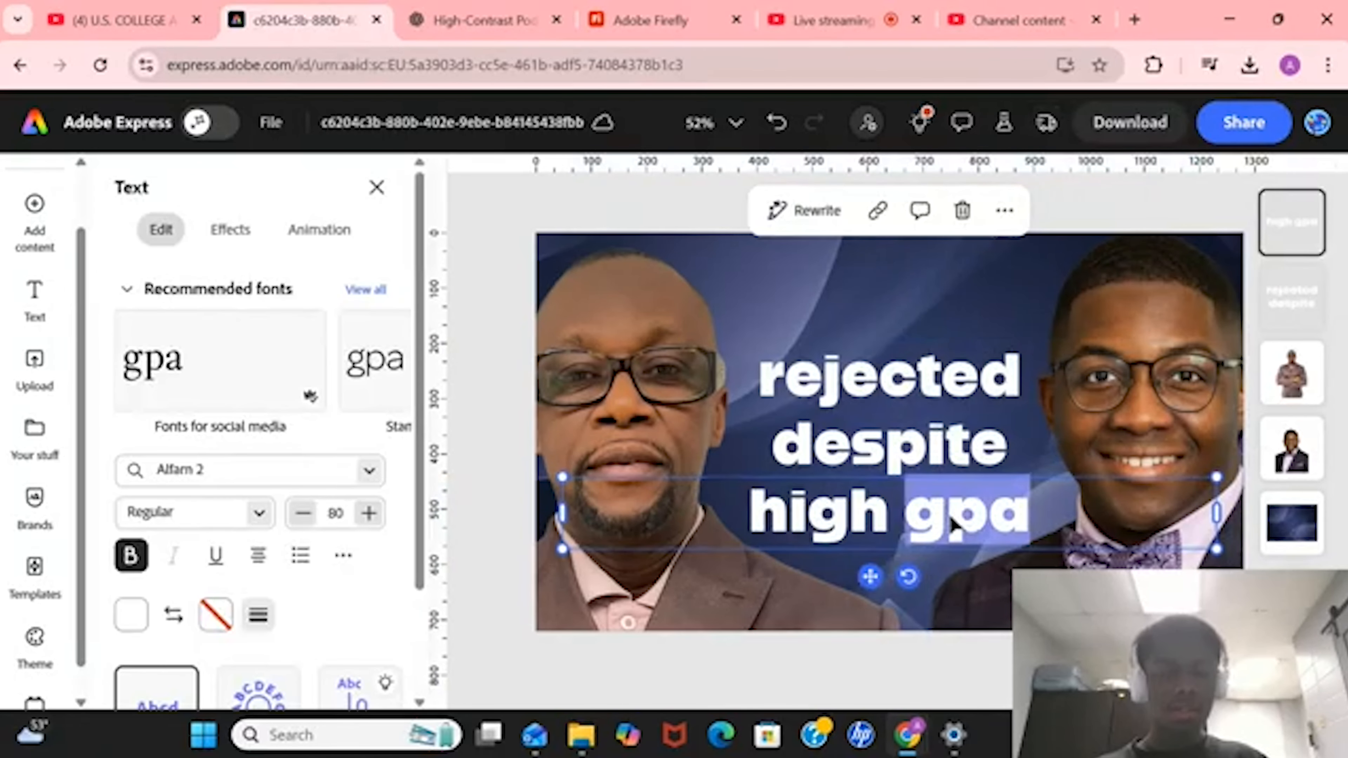
{"action": "triple_click", "coordinate": [953, 525]}
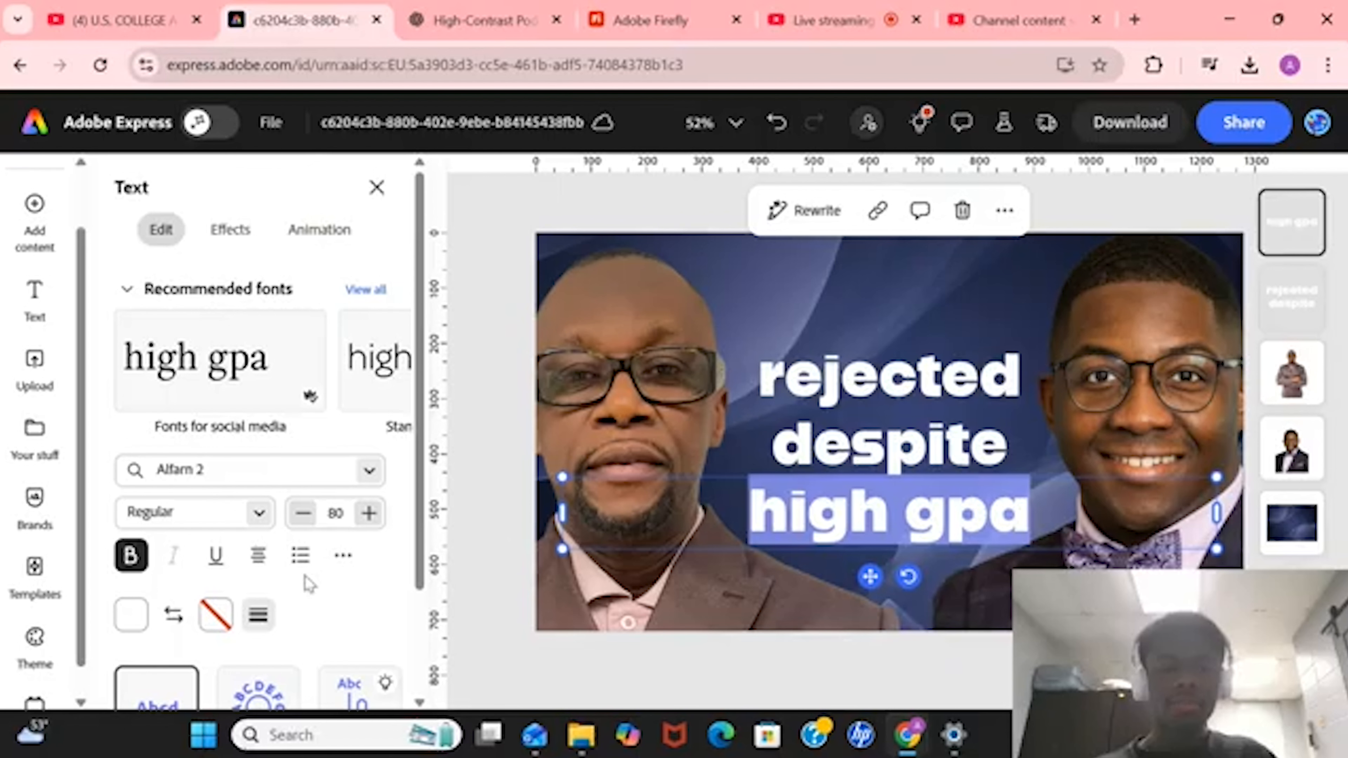
{"action": "scroll", "coordinate": [309, 584], "scroll_direction": "down", "scroll_amount": 2}
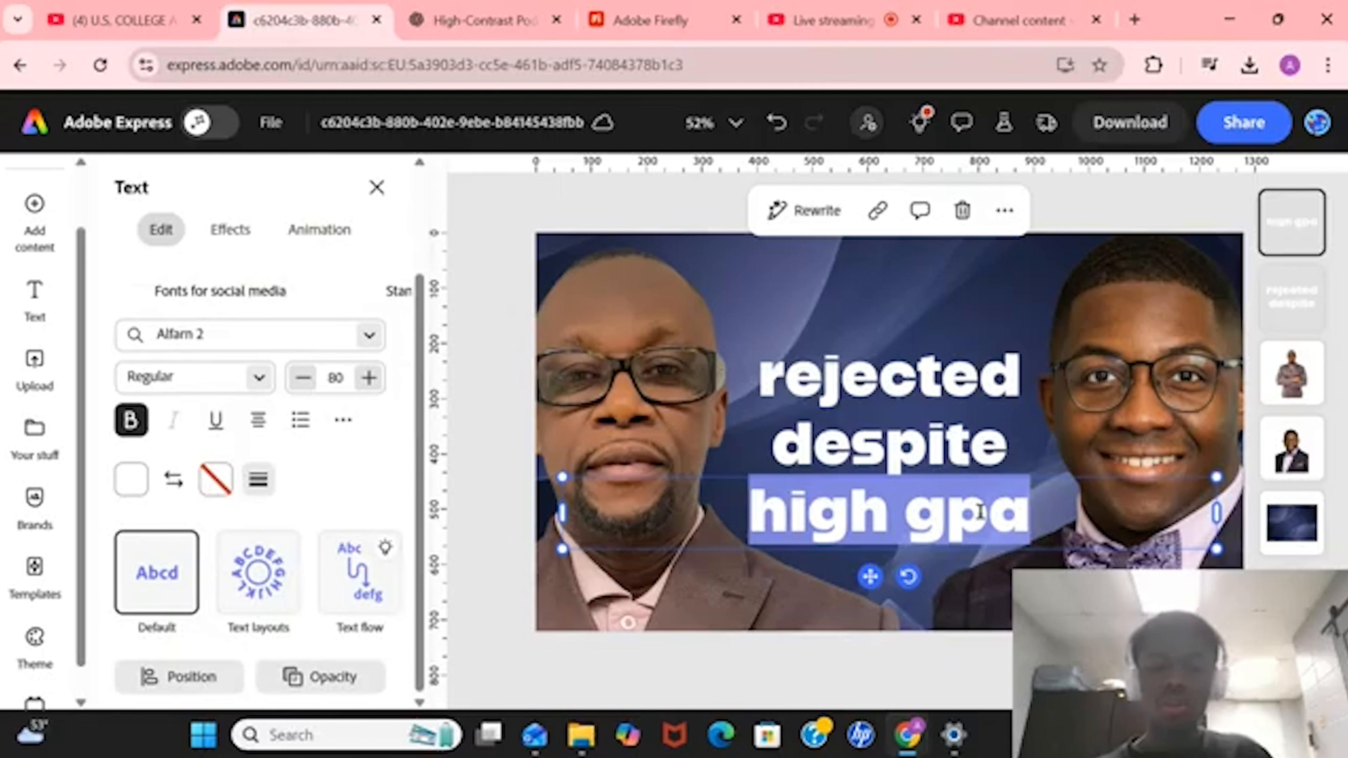
{"action": "left_click", "coordinate": [1108, 520]}
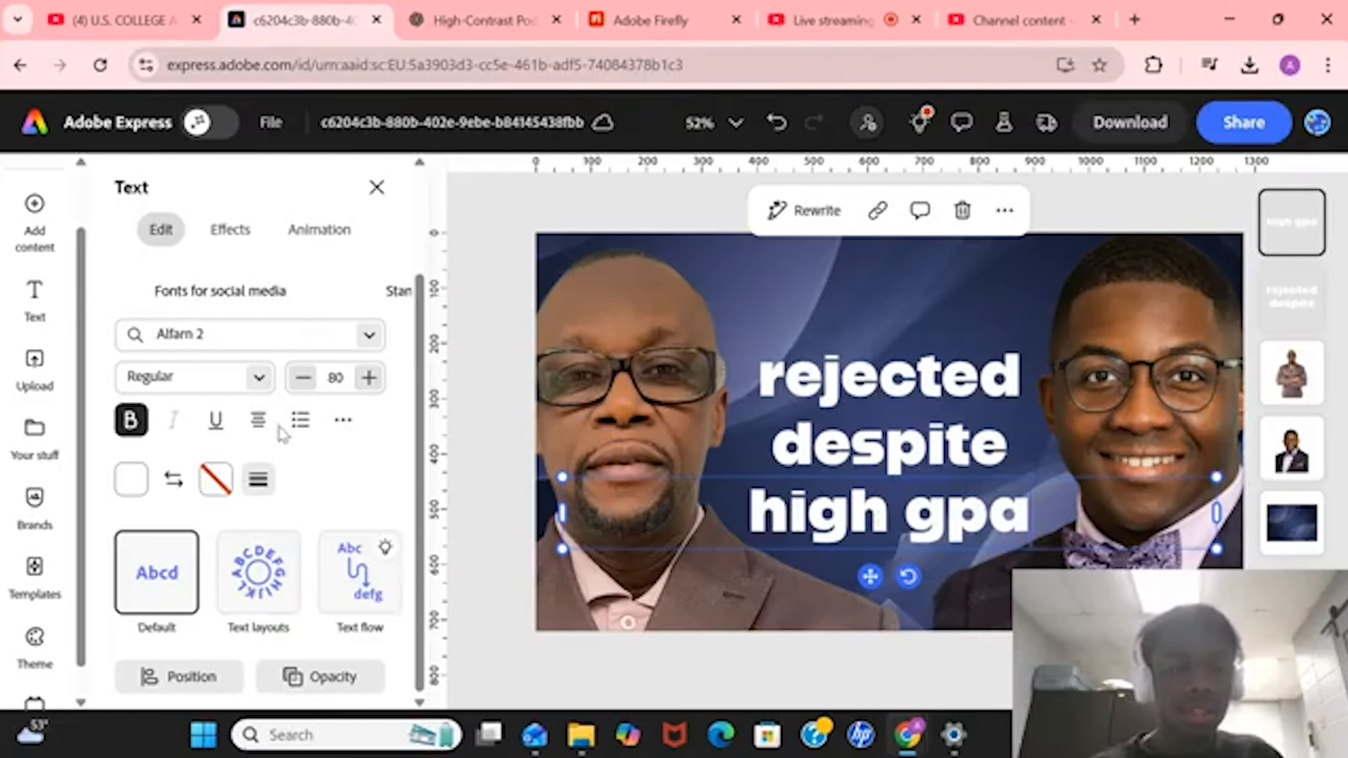
{"action": "left_click", "coordinate": [230, 230]}
{"action": "scroll", "coordinate": [318, 505], "scroll_direction": "down", "scroll_amount": 5}
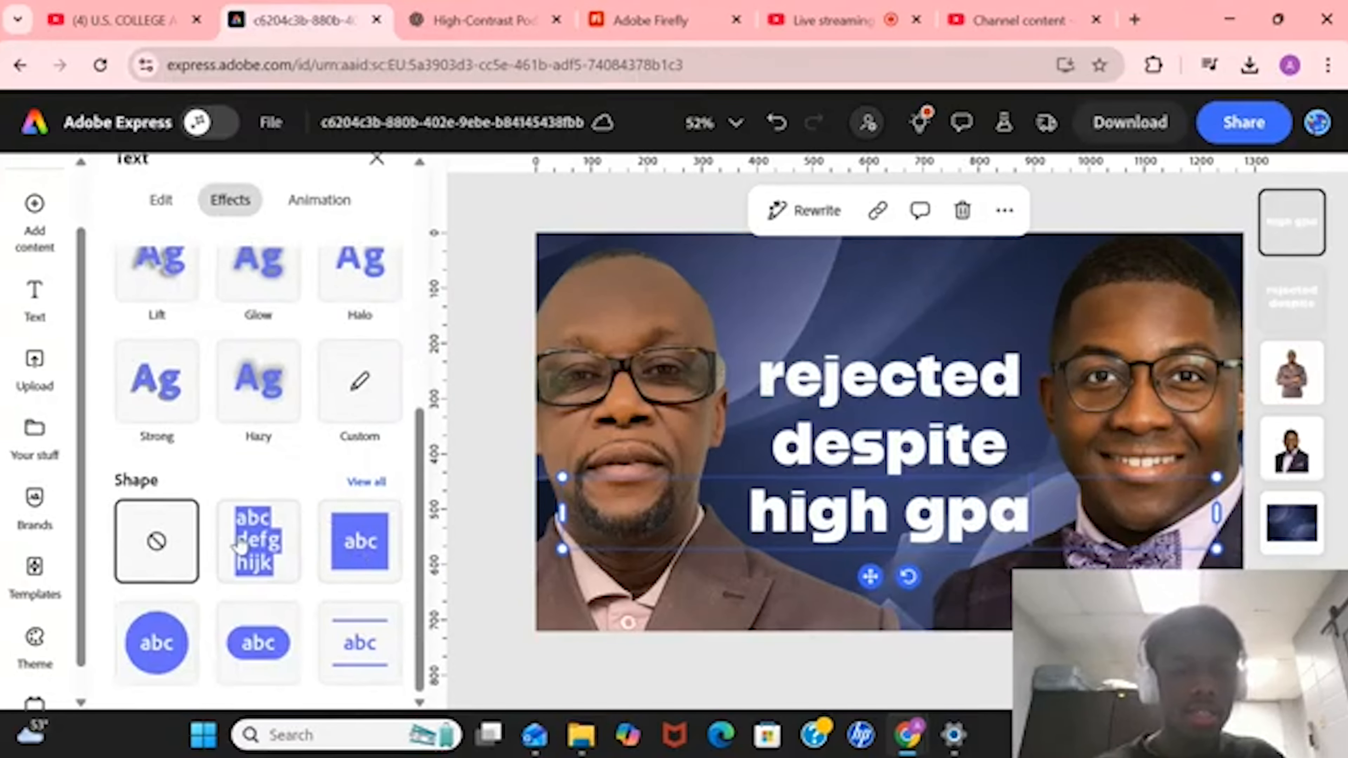
{"action": "left_click", "coordinate": [363, 549]}
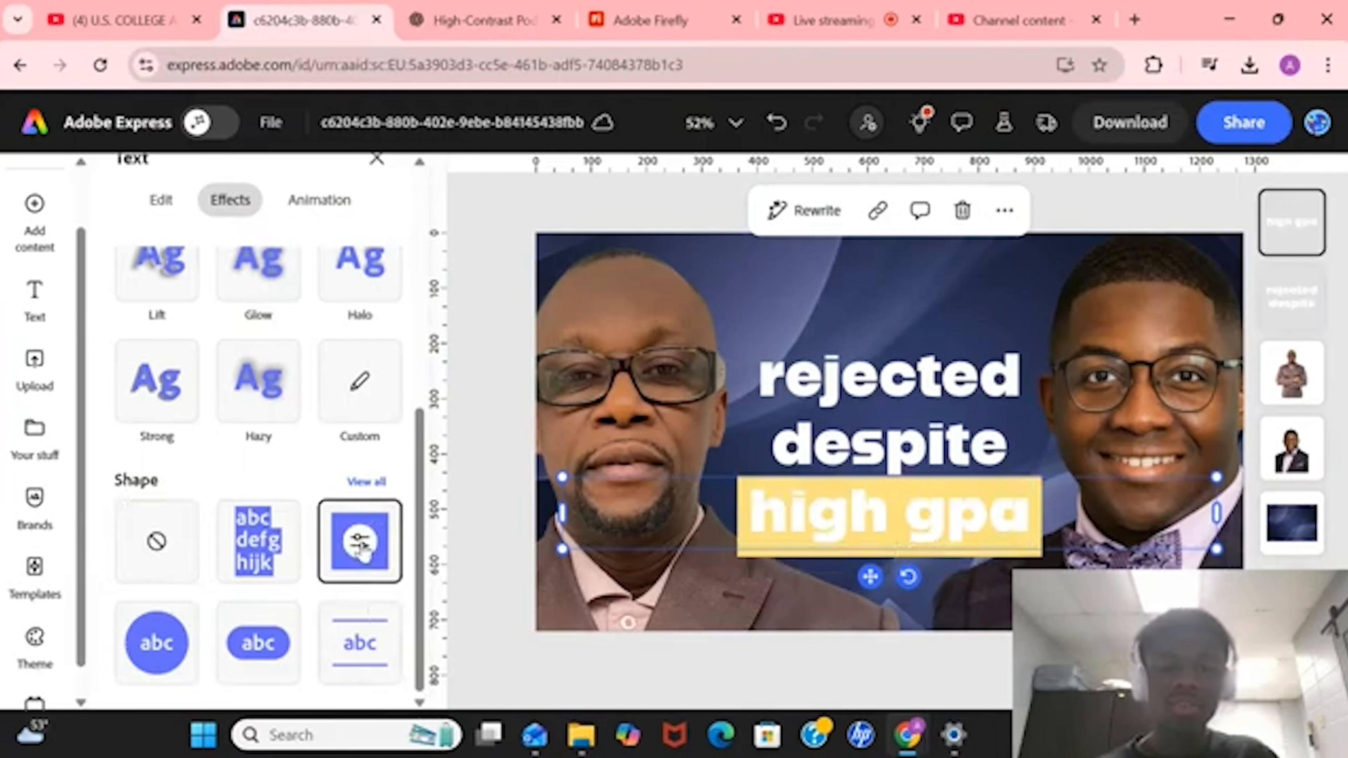
- Set the color of the shape behind "high gpa" to the bright red from the page theme, then deselect the text
{"action": "left_click", "coordinate": [359, 543]}
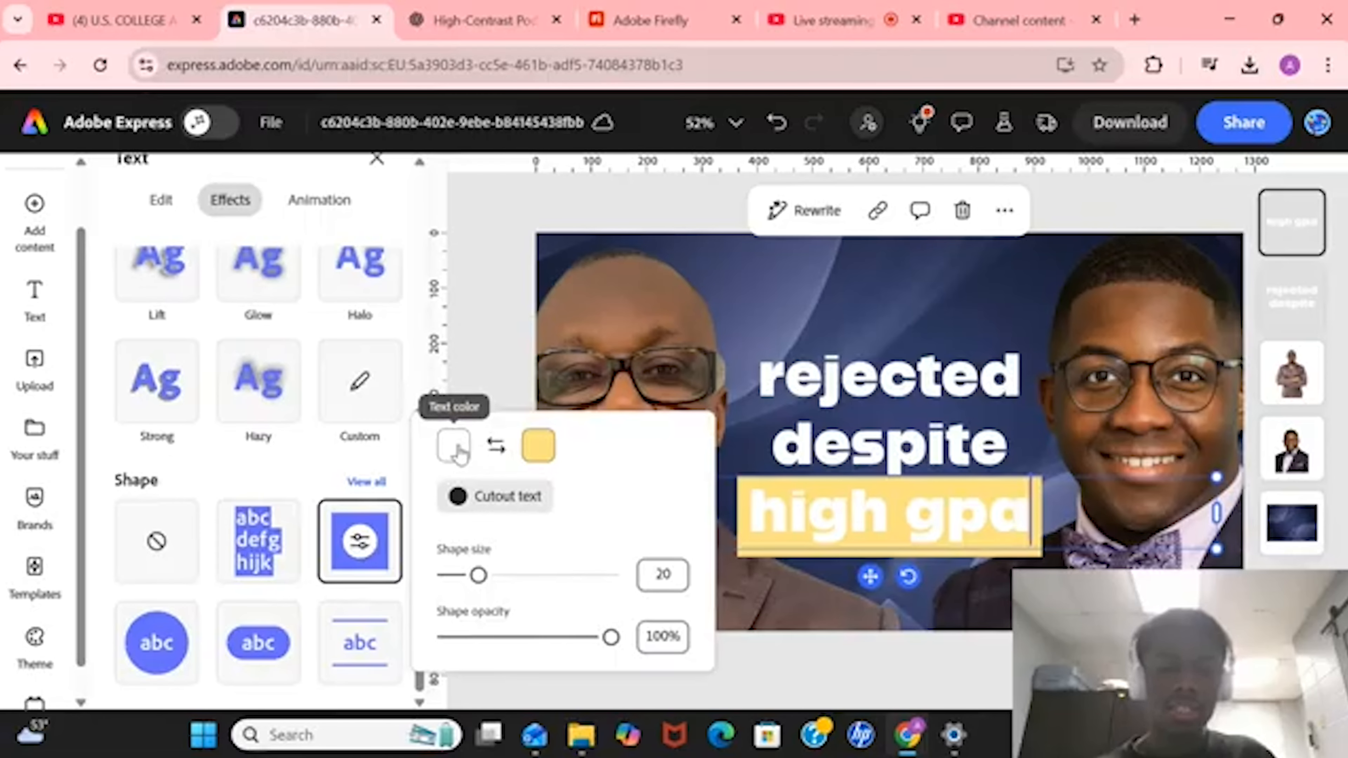
{"action": "left_click", "coordinate": [539, 447]}
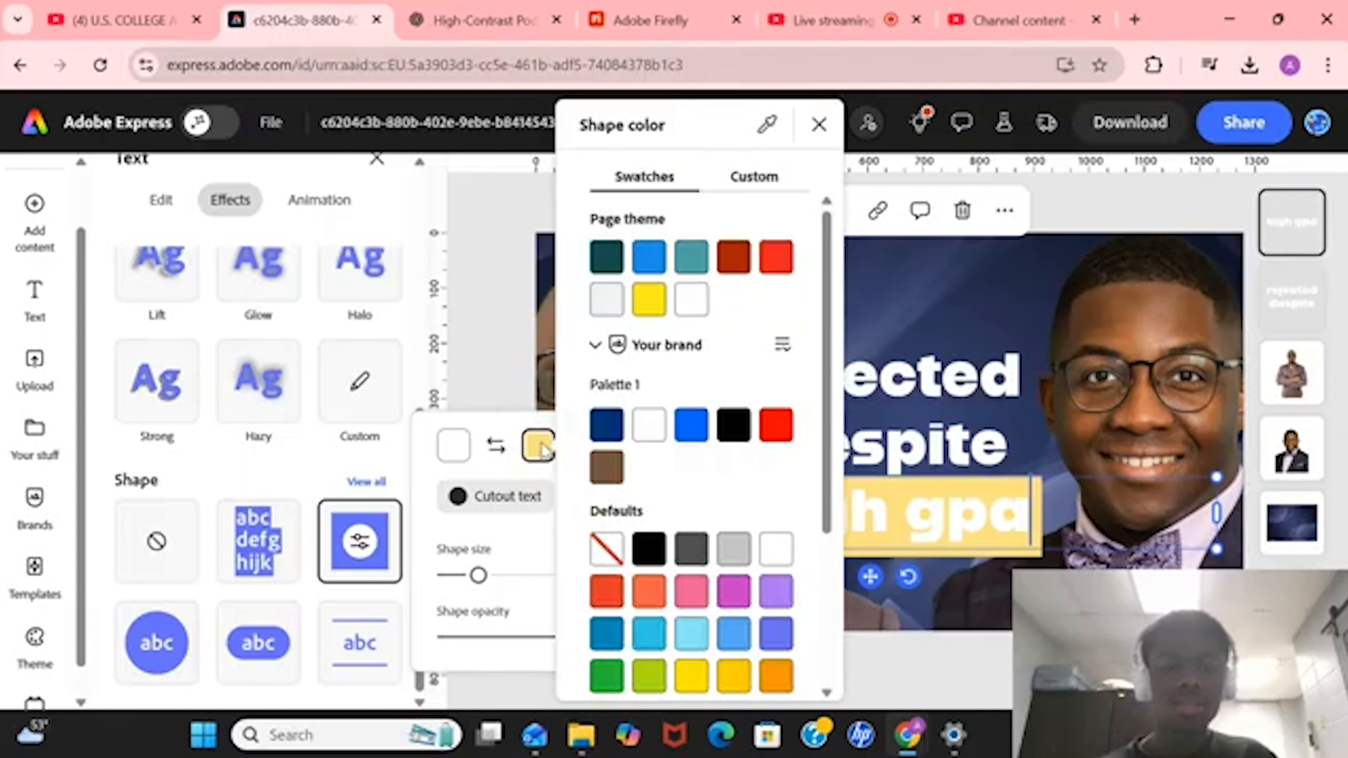
{"action": "left_click", "coordinate": [775, 257]}
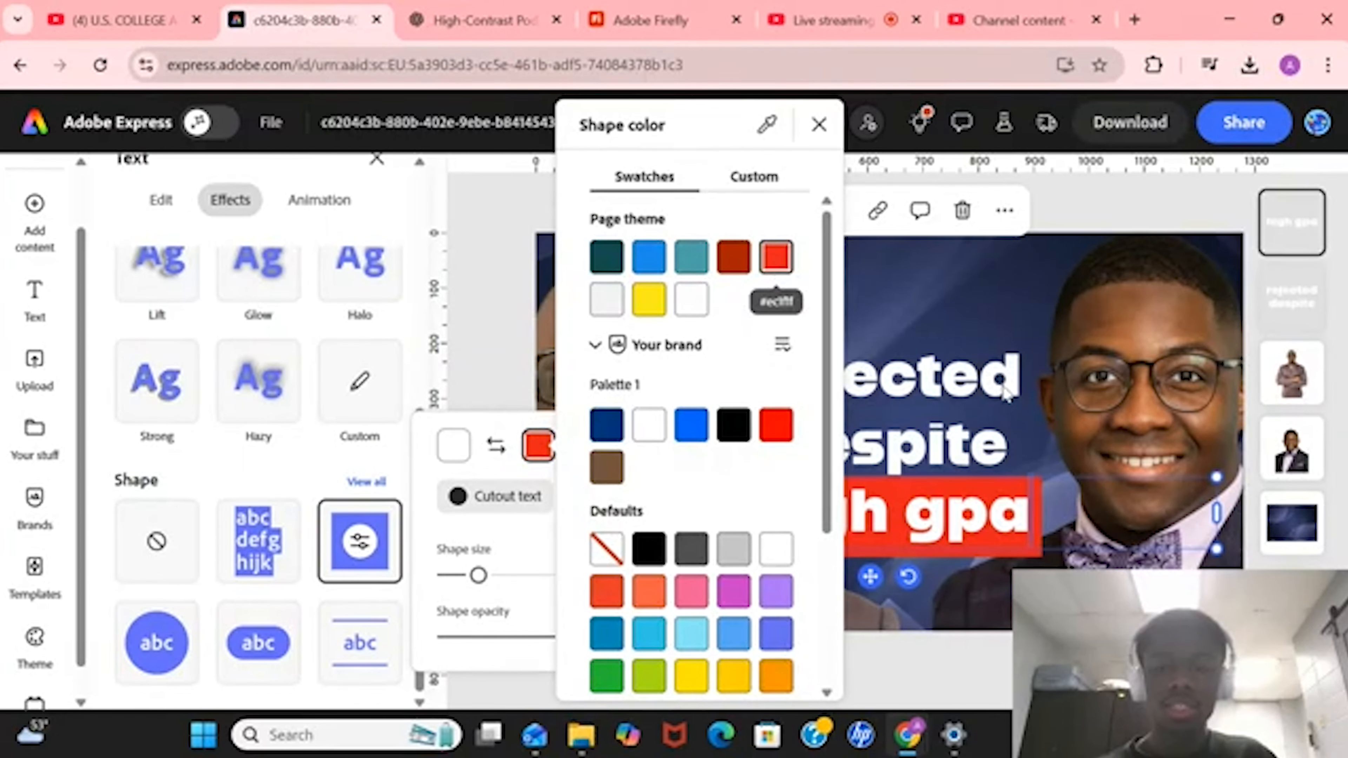
{"action": "left_click", "coordinate": [1131, 363]}
{"action": "left_click", "coordinate": [1148, 326]}
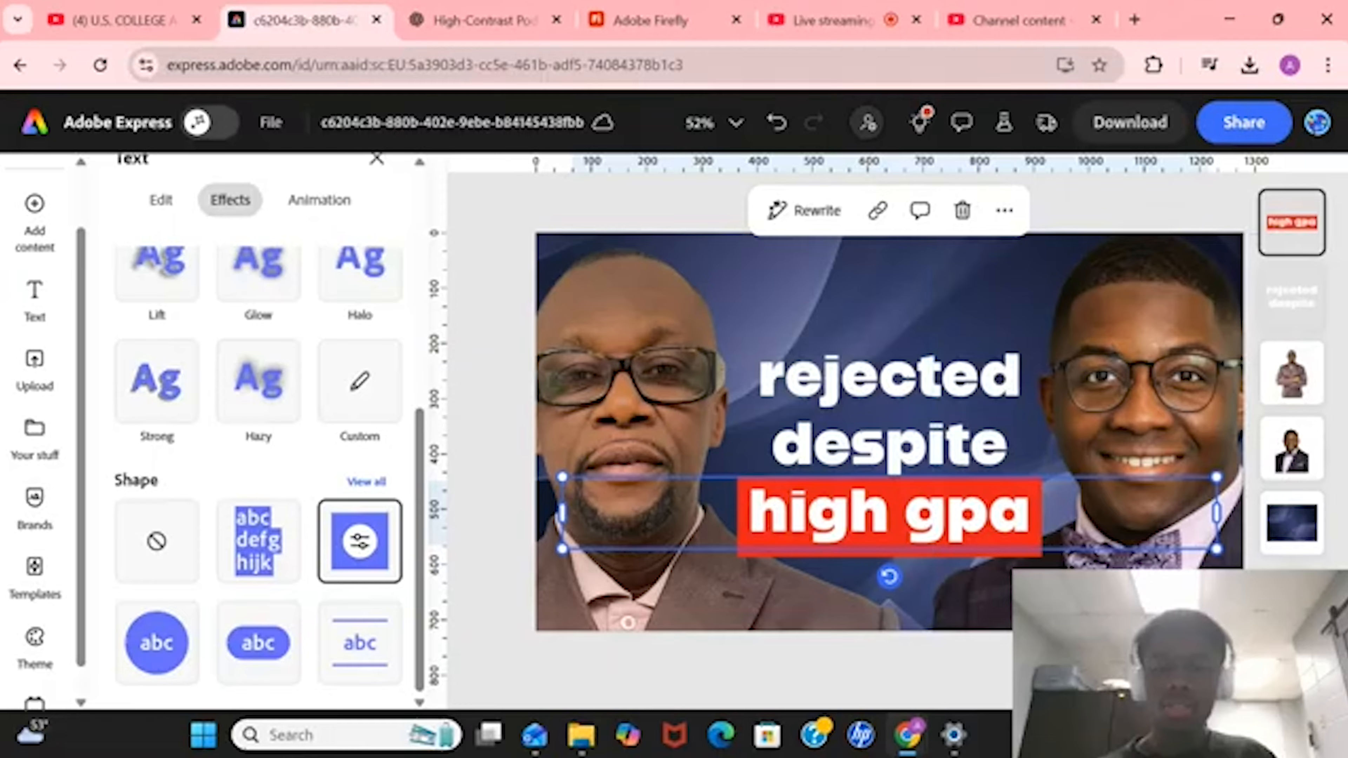
{"action": "key", "text": "Escape"}
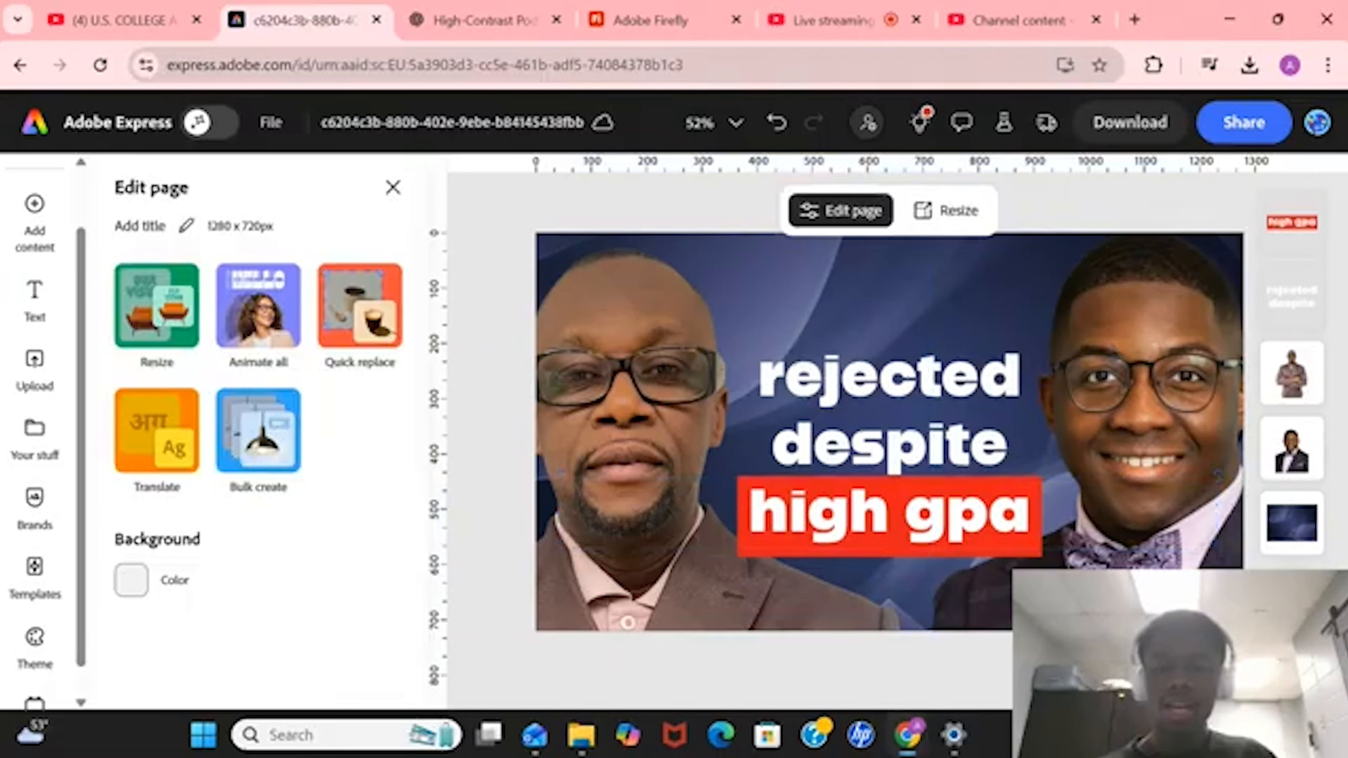
{"action": "left_click", "coordinate": [1139, 247]}
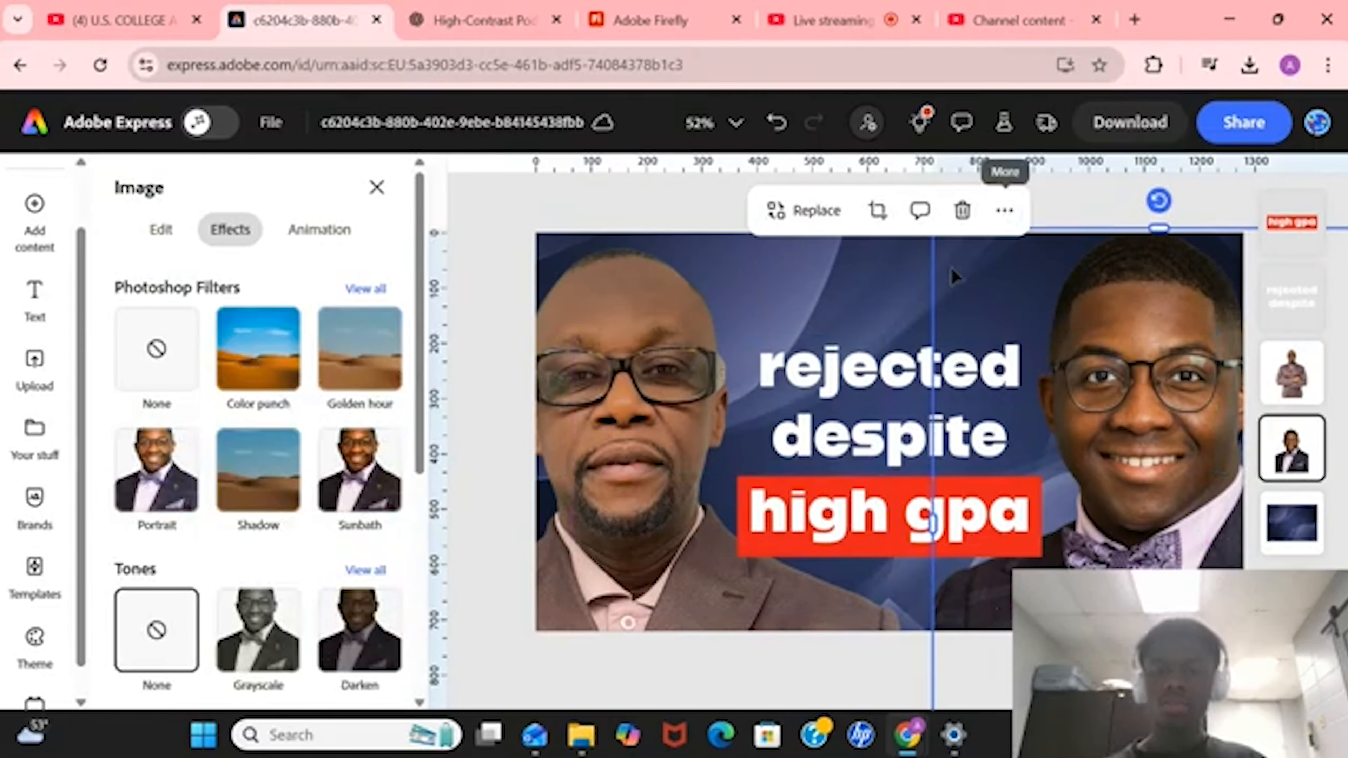
{"action": "left_click_drag", "start_coordinate": [933, 279], "coordinate": [1271, 280]}
{"action": "key", "text": "ctrl+z"}
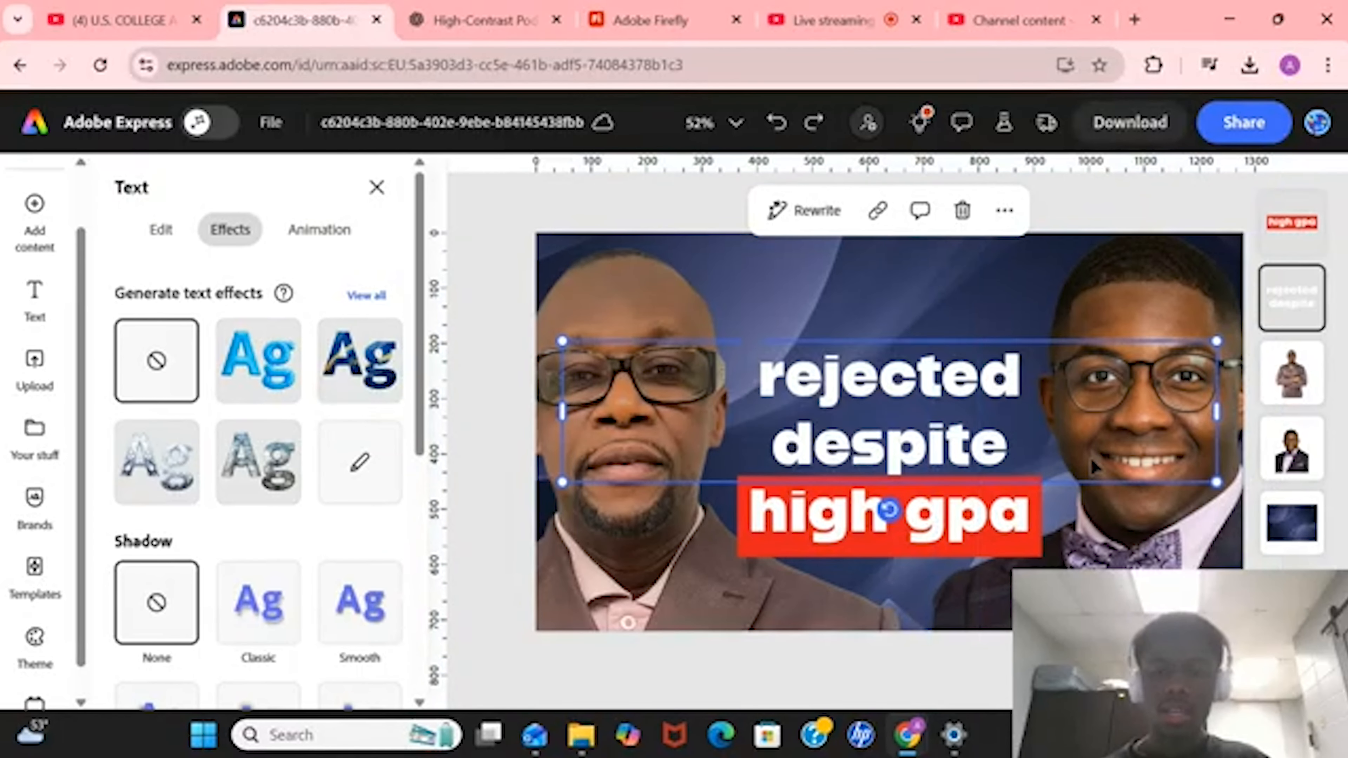
- Scale the whole headline down slightly and download the thumbnail as a PNG at 1280 x 720 px
{"action": "left_click_drag", "start_coordinate": [1089, 452], "coordinate": [1091, 455]}
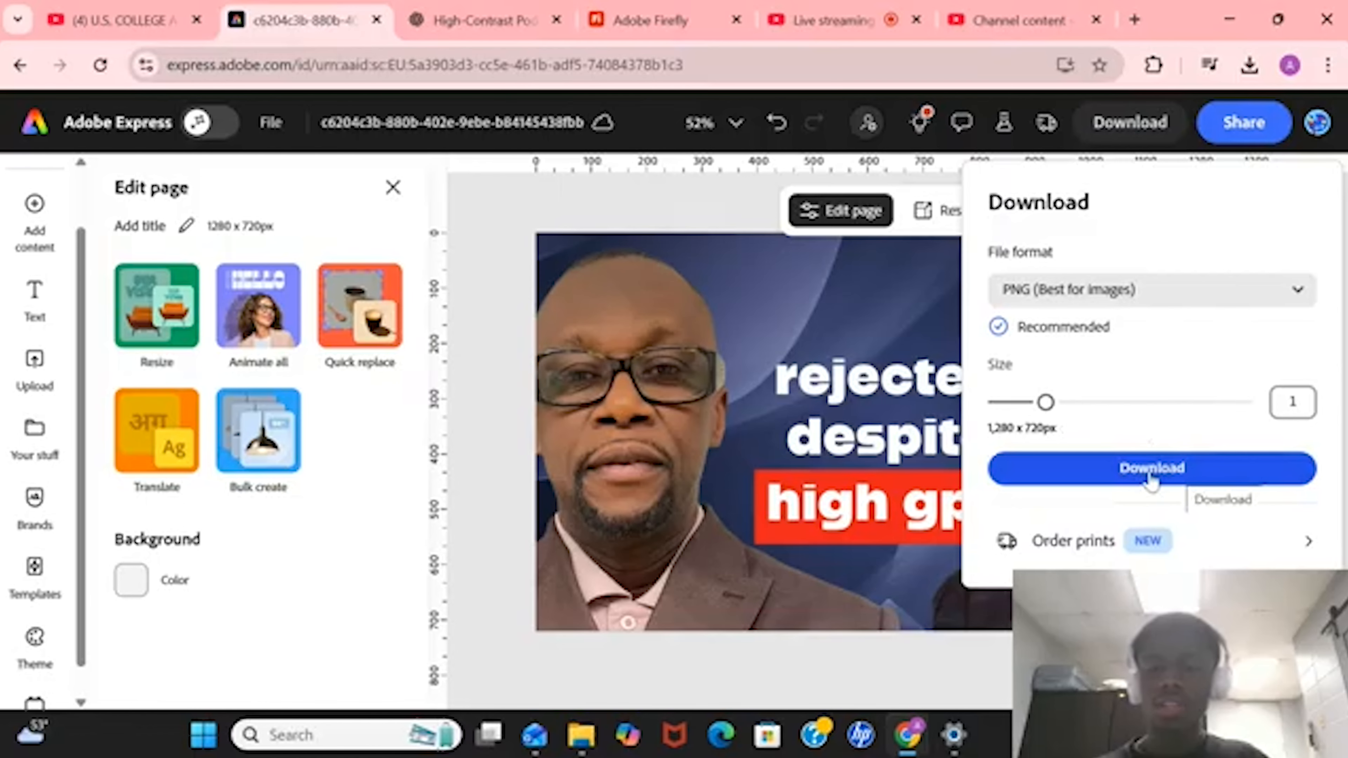
{"action": "left_click", "coordinate": [1175, 478]}
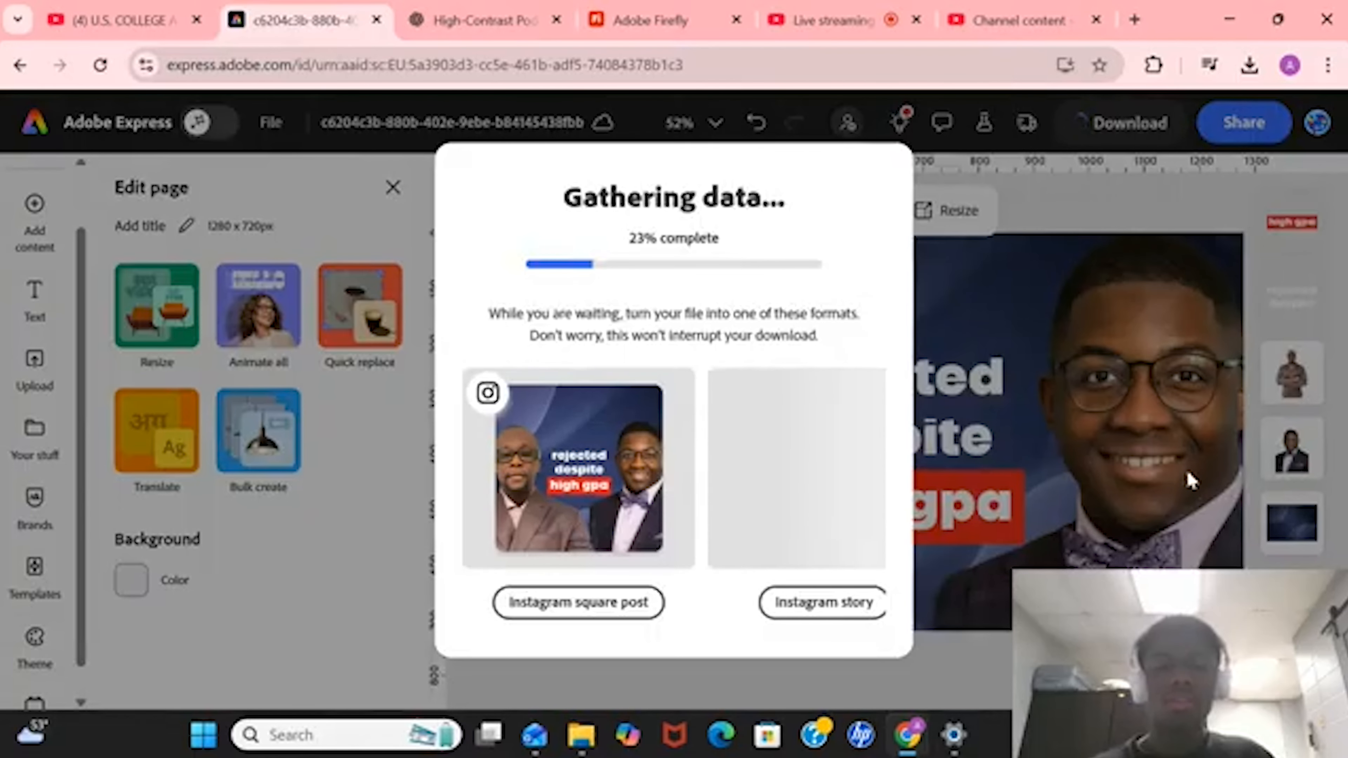